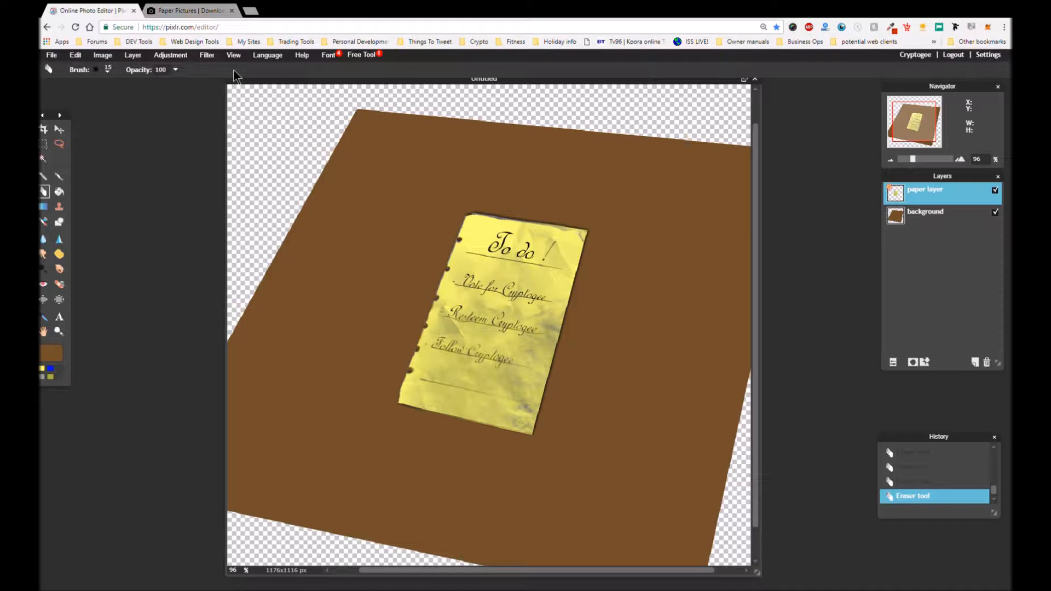
# - Examine the finished to-do note on the brown background up close and as a whole
pyautogui.scroll(2, 386, 202)
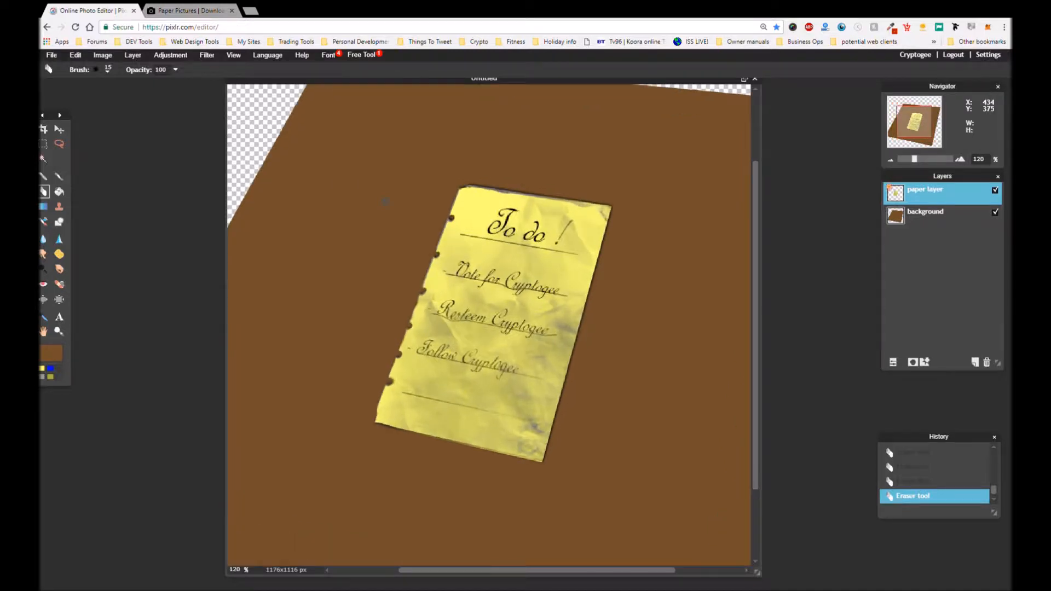
pyautogui.scroll(-2, 385, 201)
pyautogui.scroll(1, 385, 201)
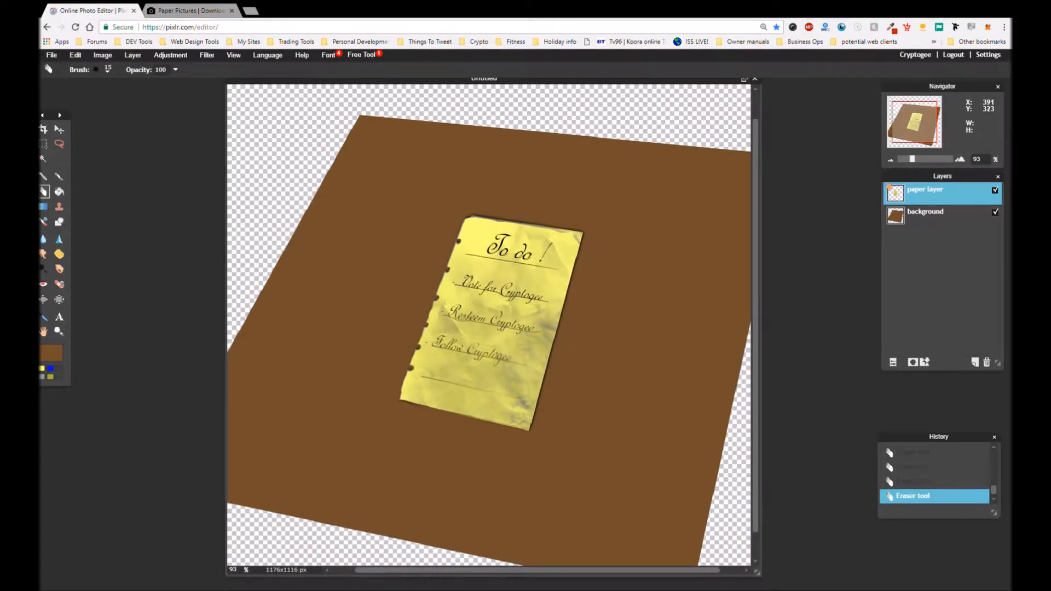
pyautogui.scroll(2, 384, 202)
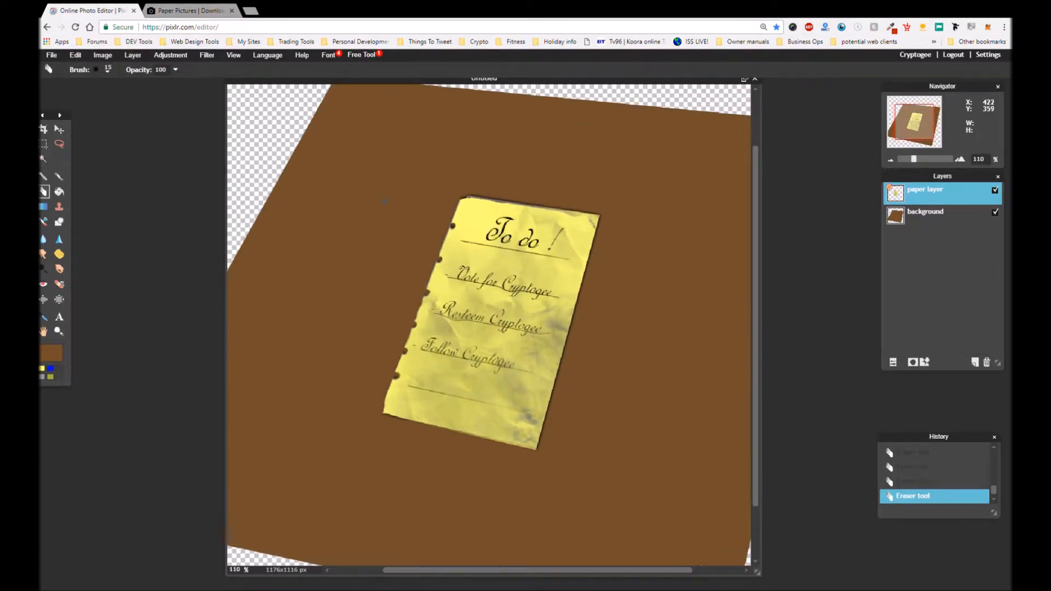
pyautogui.scroll(2, 386, 201)
pyautogui.scroll(-2, 385, 202)
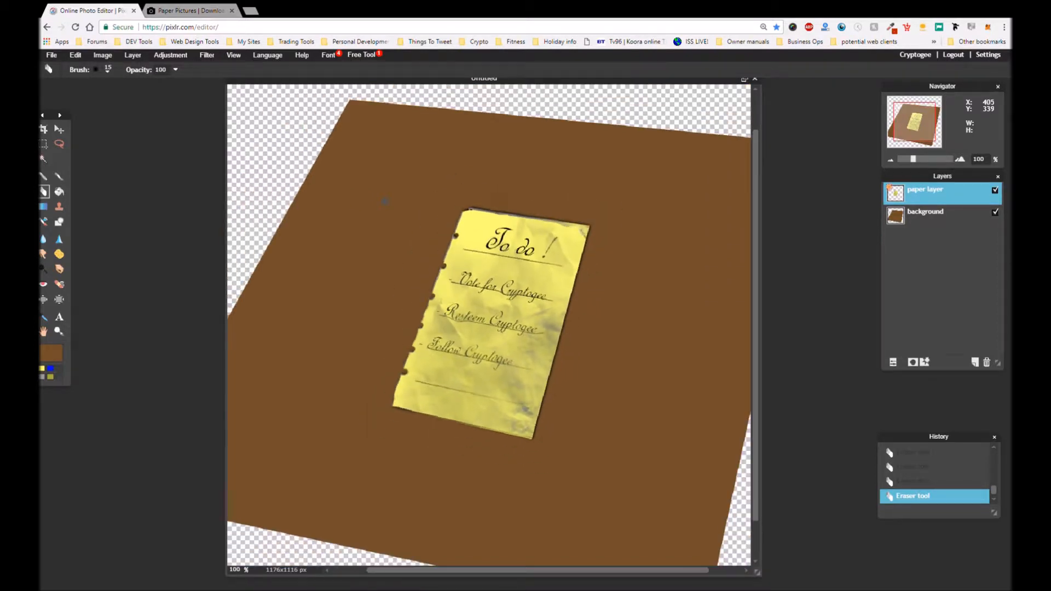
pyautogui.scroll(-1, 383, 201)
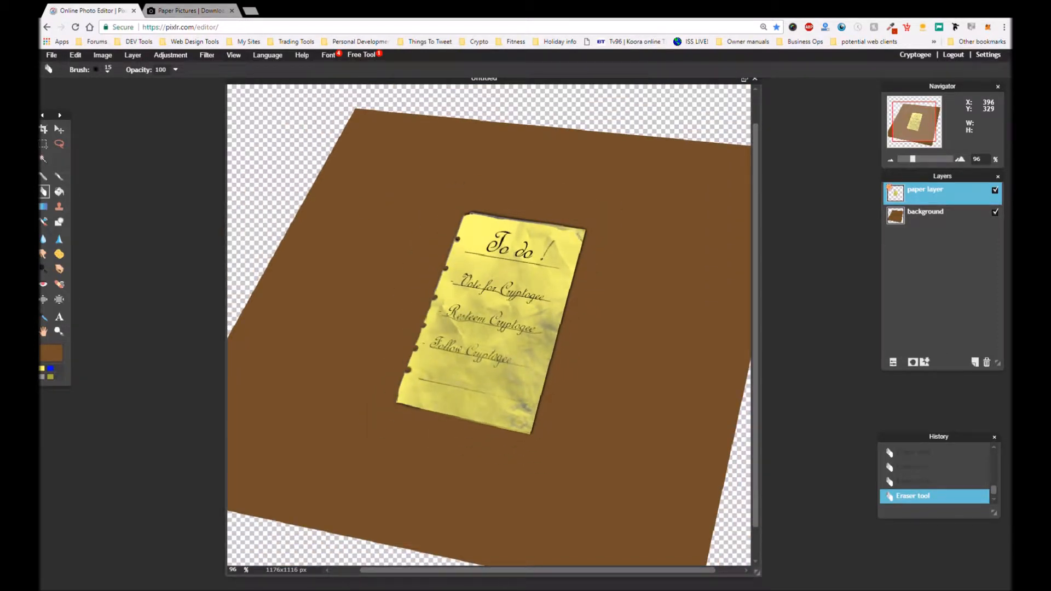
pyautogui.scroll(-2, 383, 201)
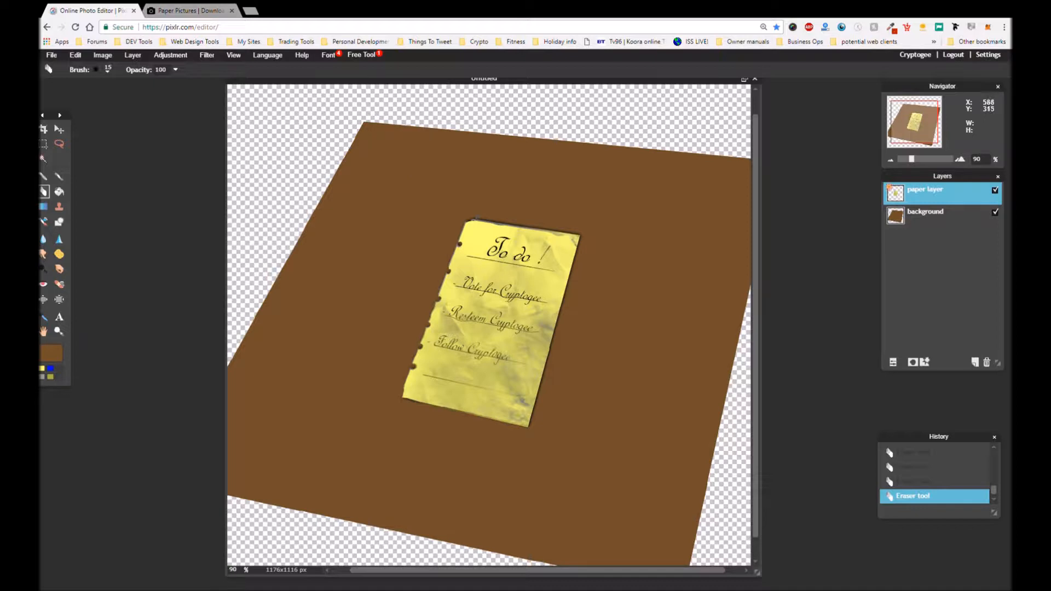
pyautogui.scroll(1, 488, 202)
pyautogui.scroll(2, 488, 201)
pyautogui.scroll(-2, 488, 201)
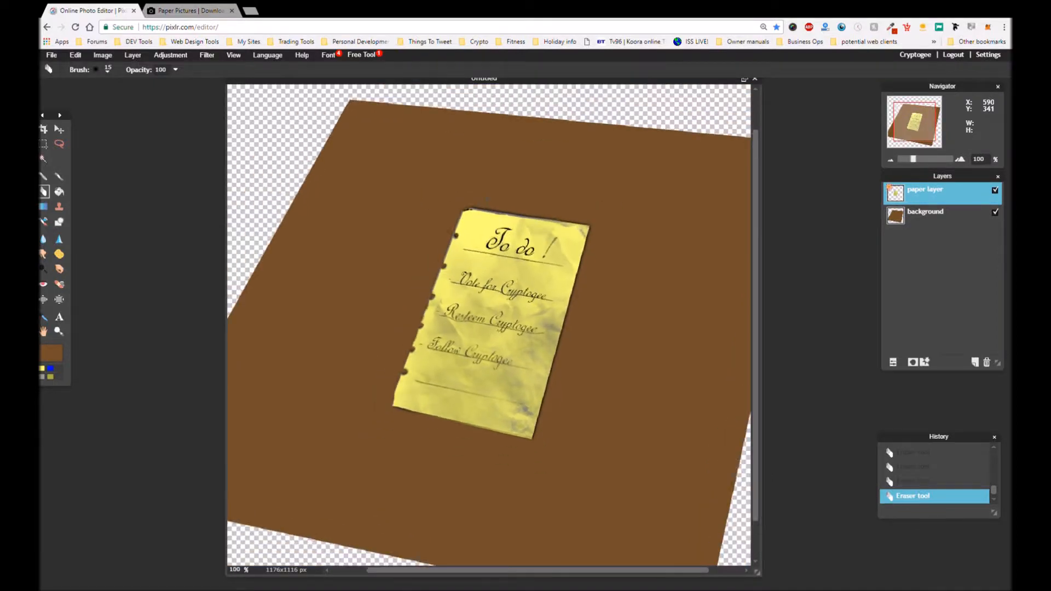
pyautogui.scroll(-1, 488, 204)
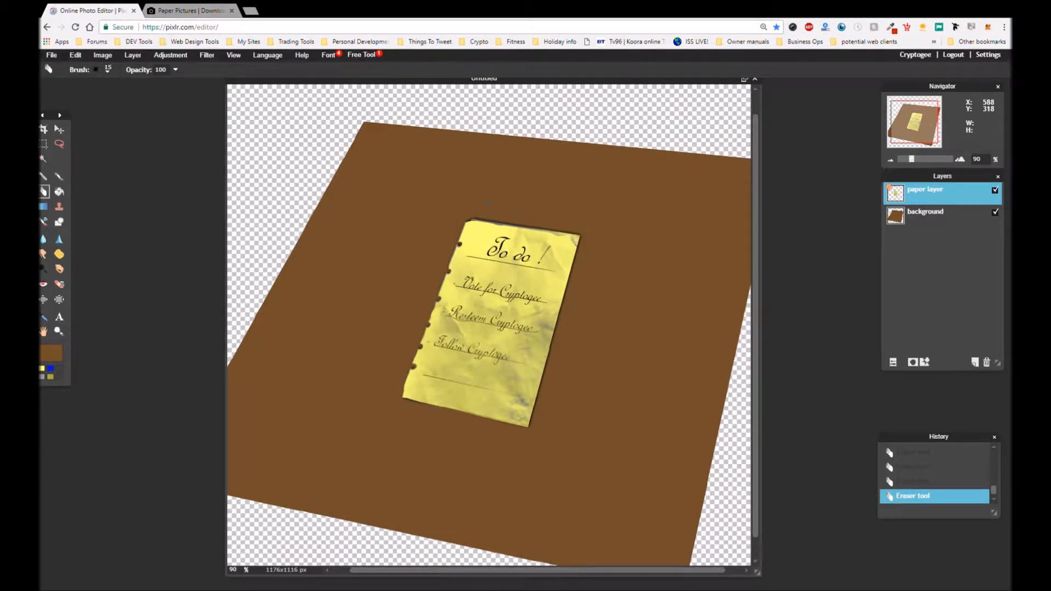
pyautogui.scroll(-1, 488, 202)
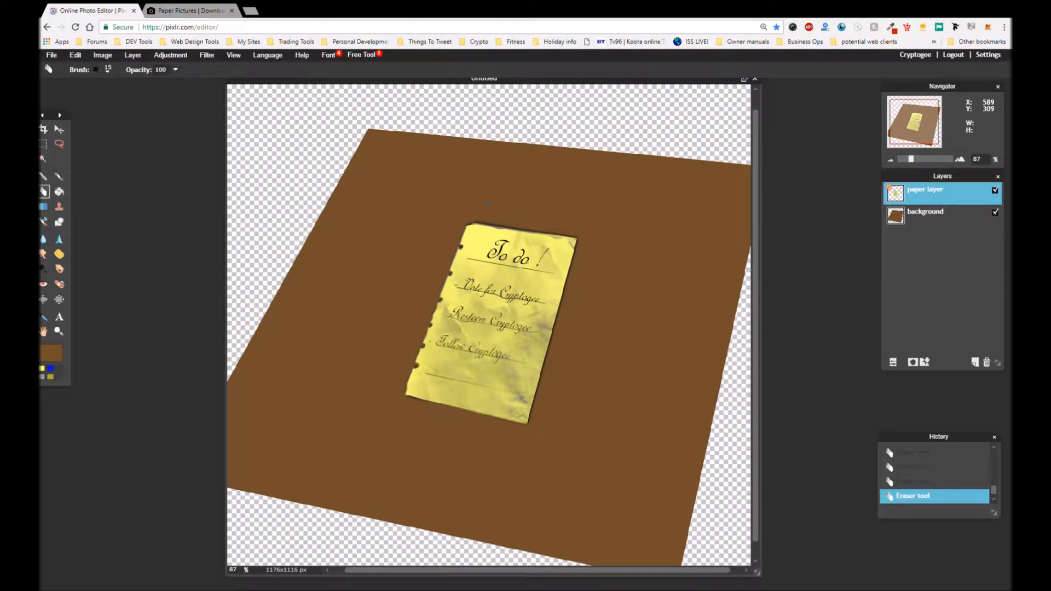
pyautogui.scroll(4, 488, 202)
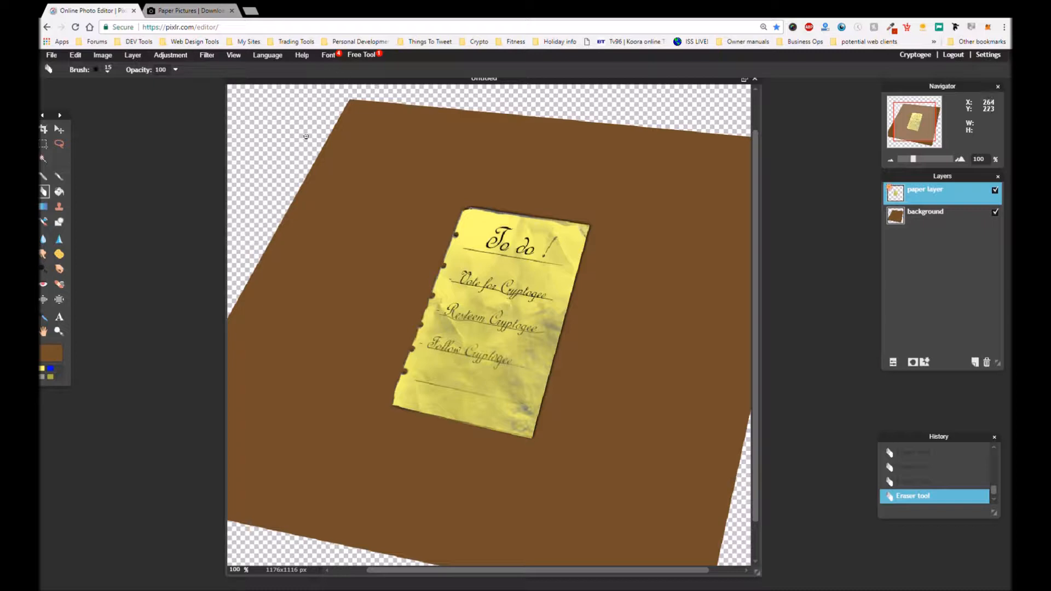
pyautogui.scroll(-3, 306, 136)
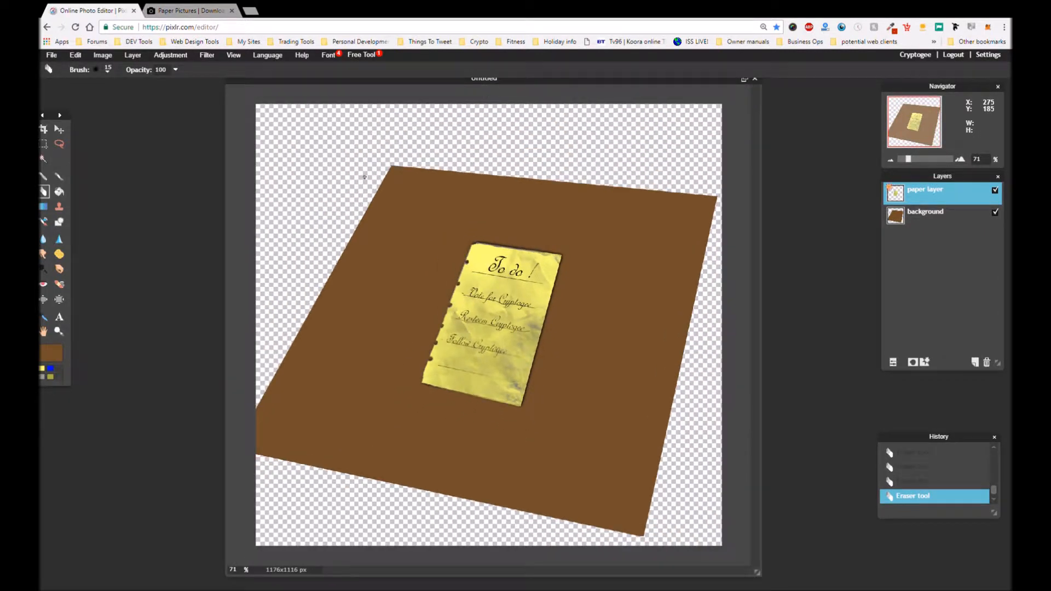
# - Set up a new image 1236 px wide and 1176 px high with a transparent background
pyautogui.click(53, 55)
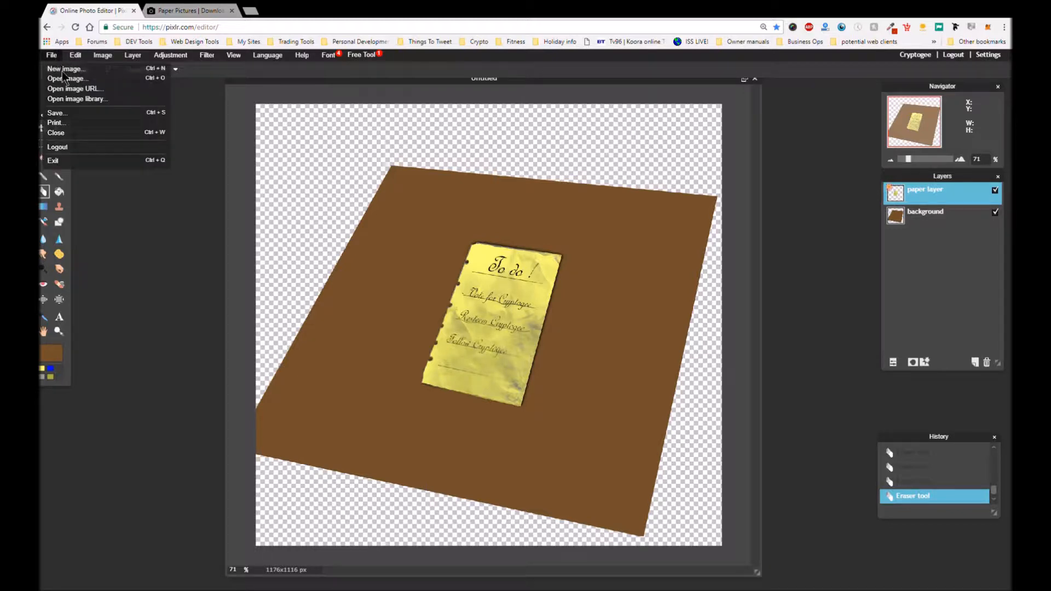
pyautogui.click(70, 69)
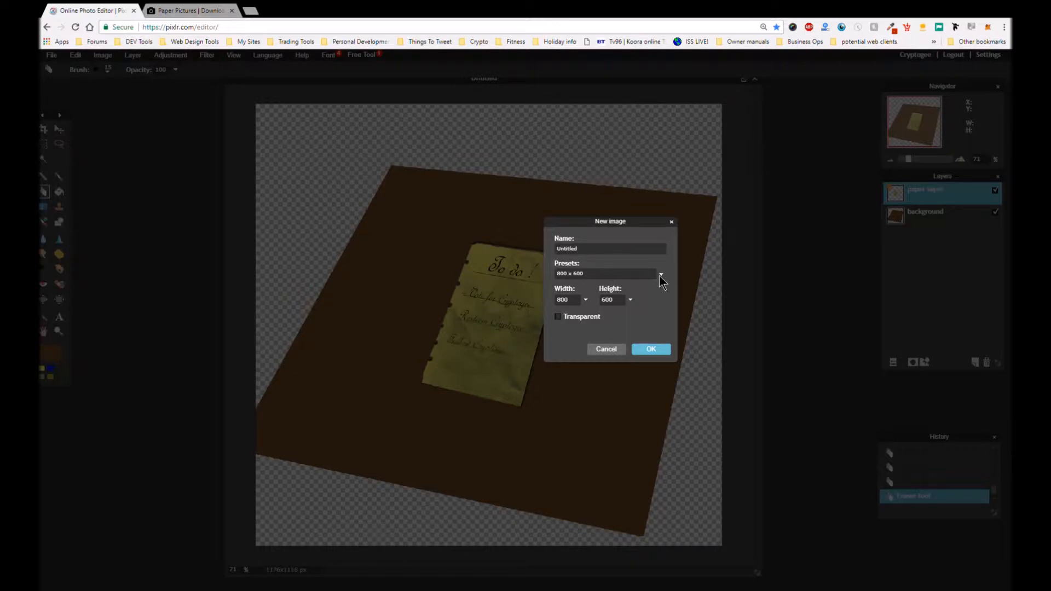
pyautogui.click(660, 274)
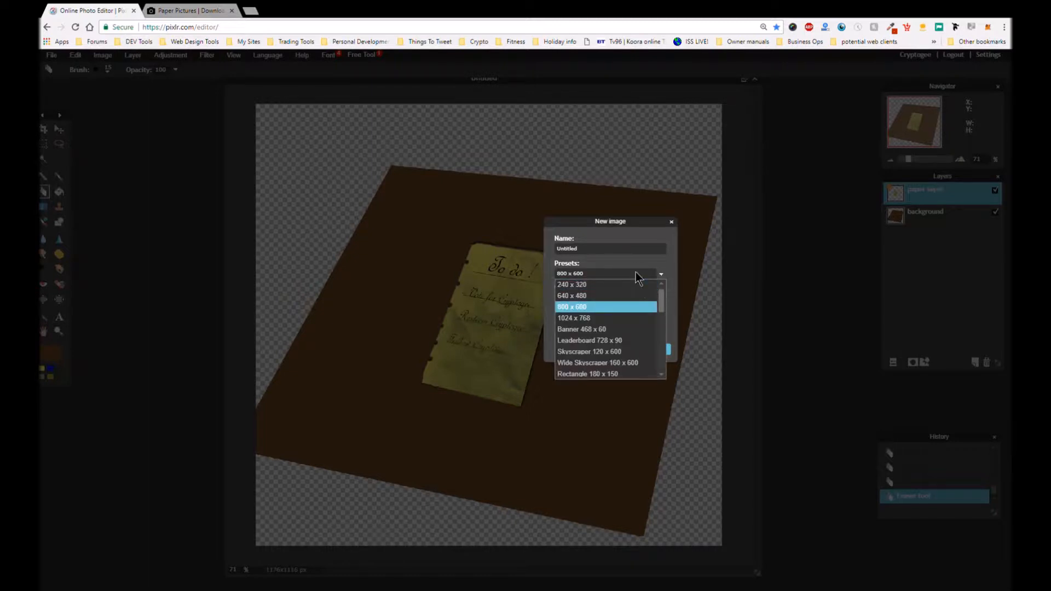
pyautogui.click(634, 273)
pyautogui.click(585, 301)
pyautogui.moveTo(549, 320); pyautogui.dragTo(544, 319)
pyautogui.click(630, 300)
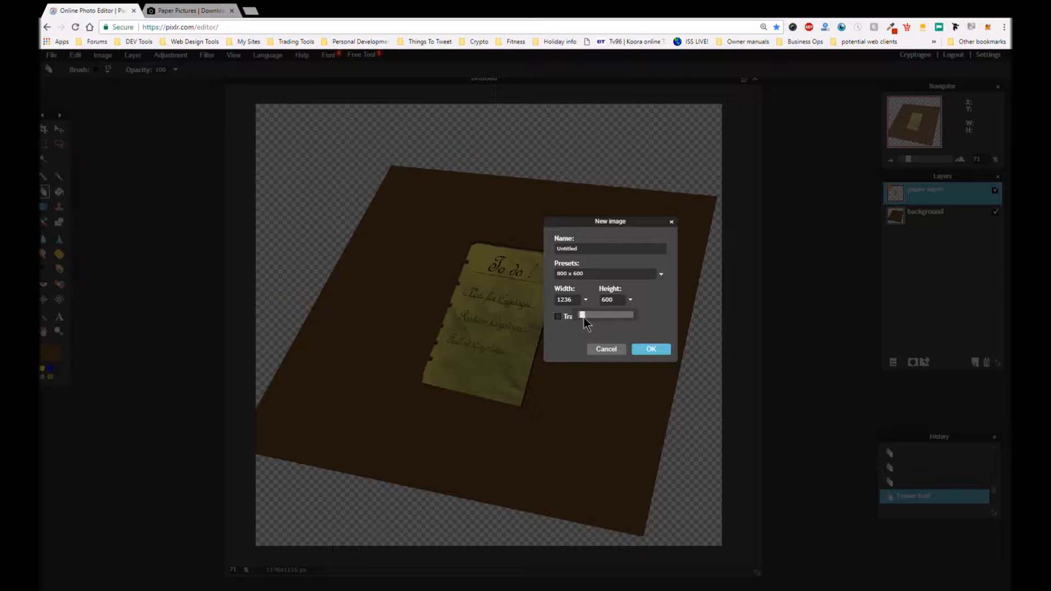
pyautogui.moveTo(585, 316); pyautogui.dragTo(587, 317)
pyautogui.click(558, 316)
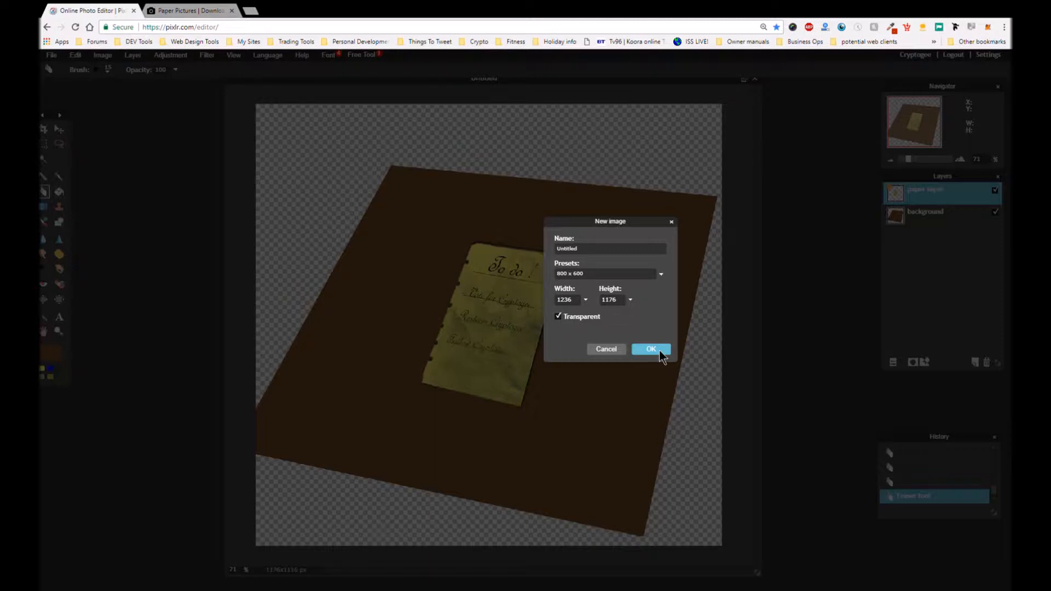
# - Name the new image Paper tutorial, create it and move its window over the example image
pyautogui.click(640, 257)
pyautogui.write('Paper tutu')
pyautogui.write('rial')
pyautogui.click(639, 352)
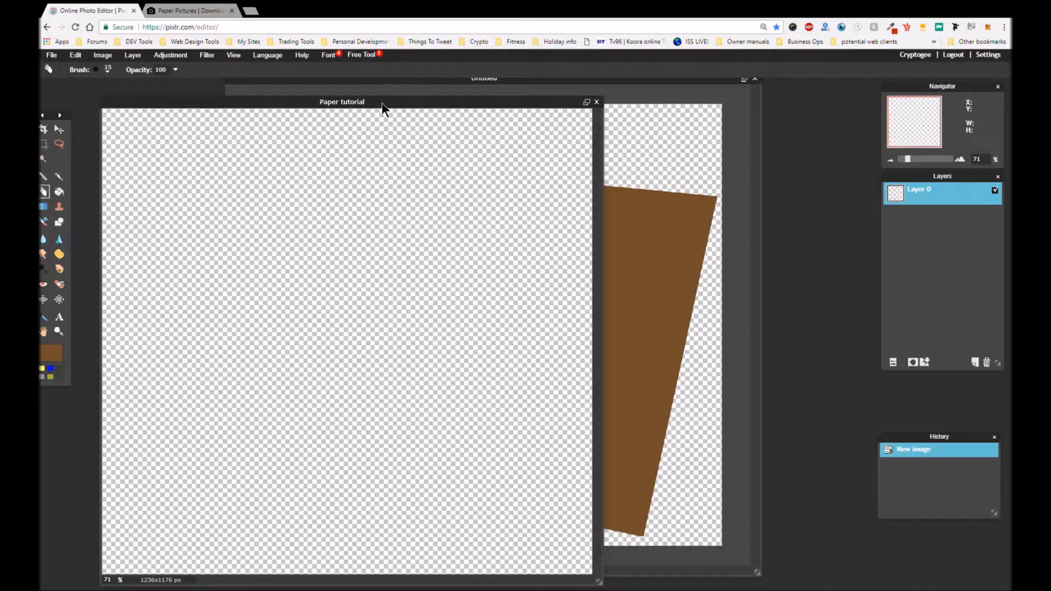
pyautogui.moveTo(383, 101); pyautogui.dragTo(534, 104)
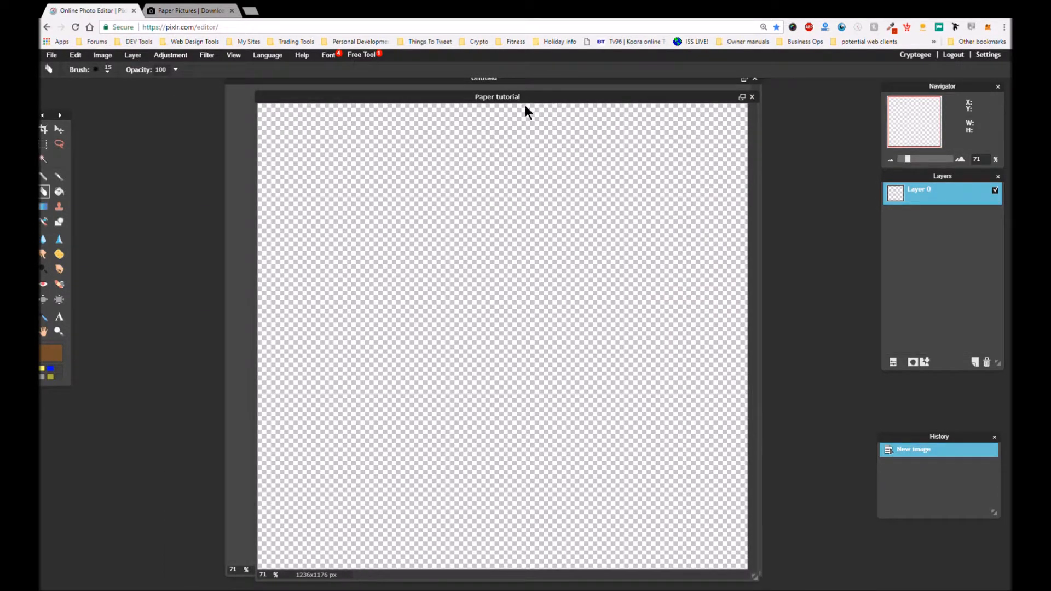
# - Draw a filled upright rounded rectangle with border size 0 and radius 44 in the upper middle of the canvas
pyautogui.click(59, 223)
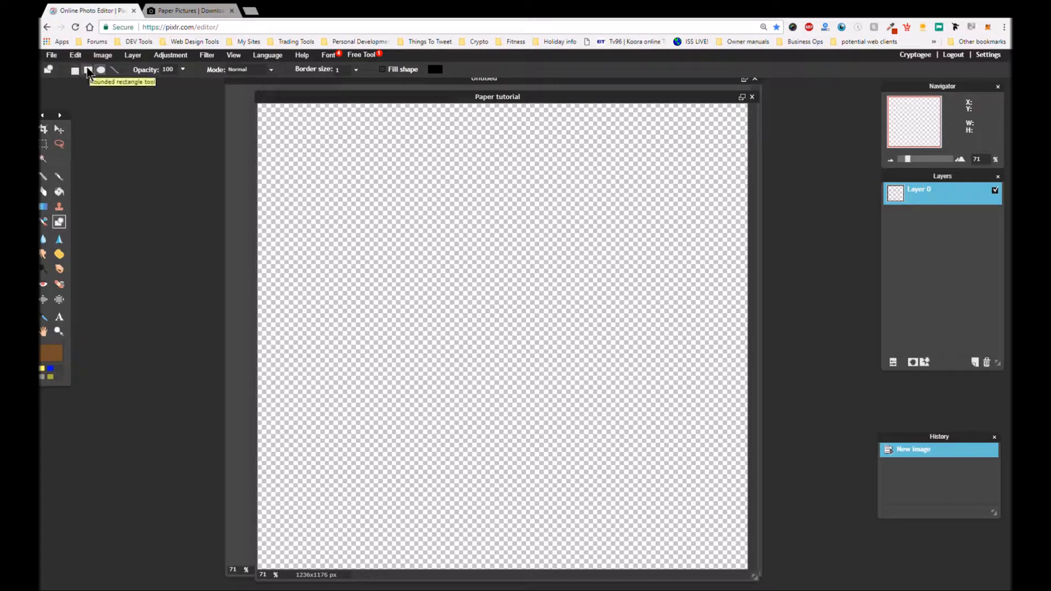
pyautogui.click(88, 70)
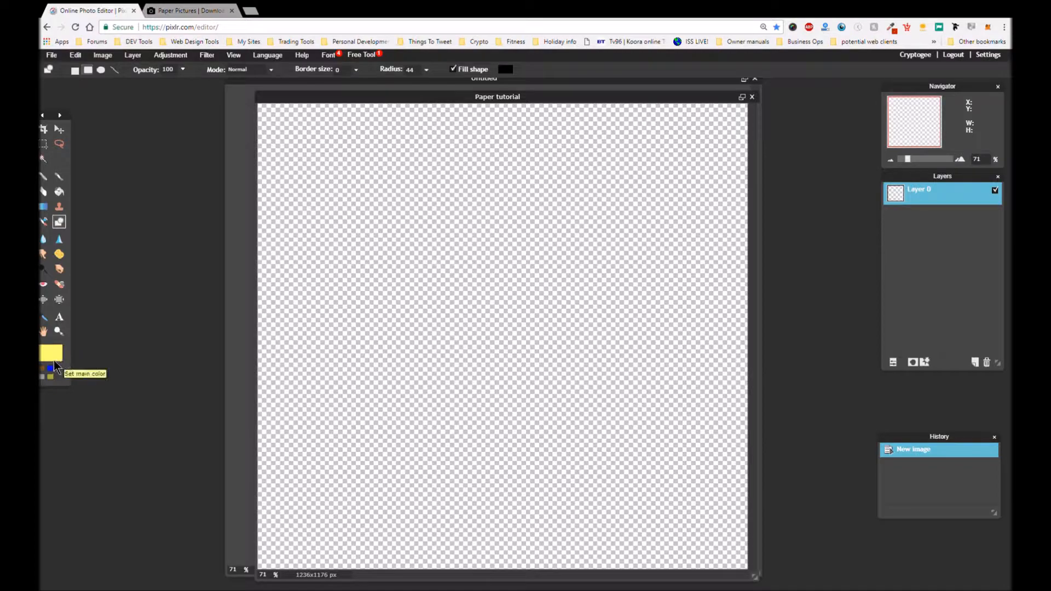
pyautogui.click(53, 359)
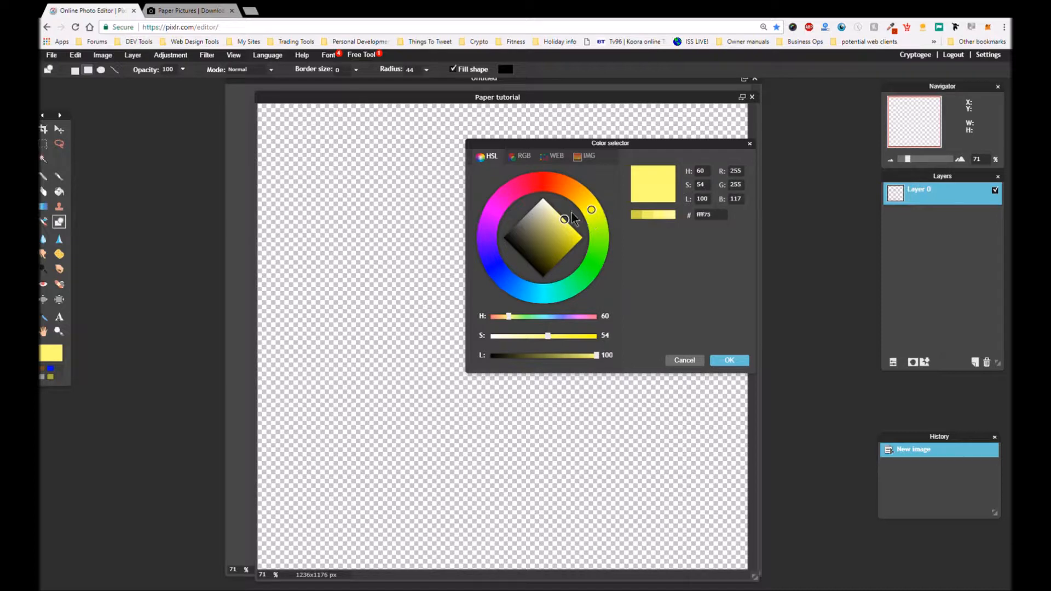
pyautogui.click(715, 361)
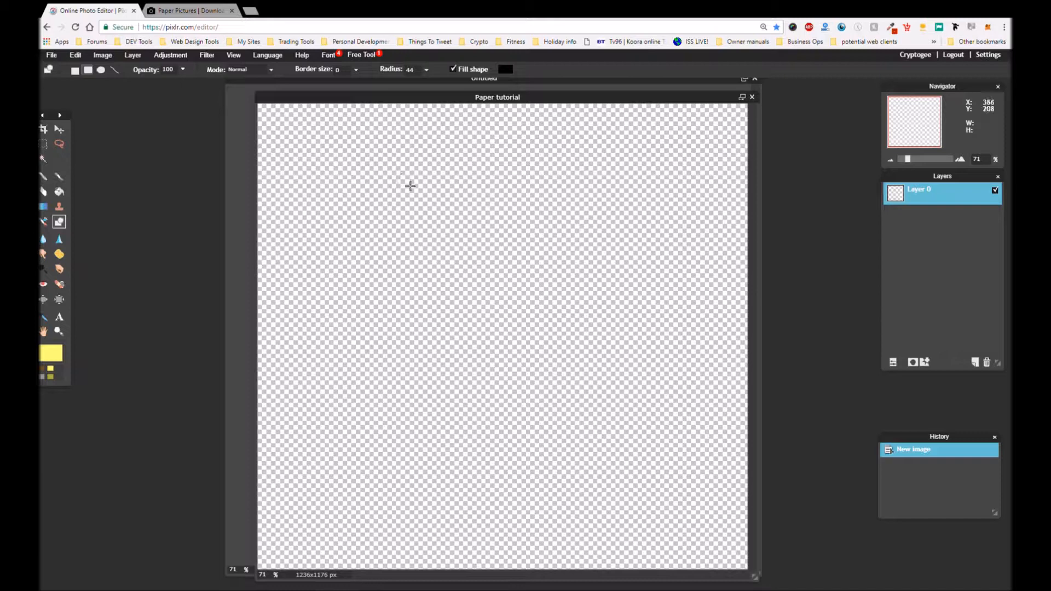
pyautogui.moveTo(443, 225); pyautogui.dragTo(511, 362)
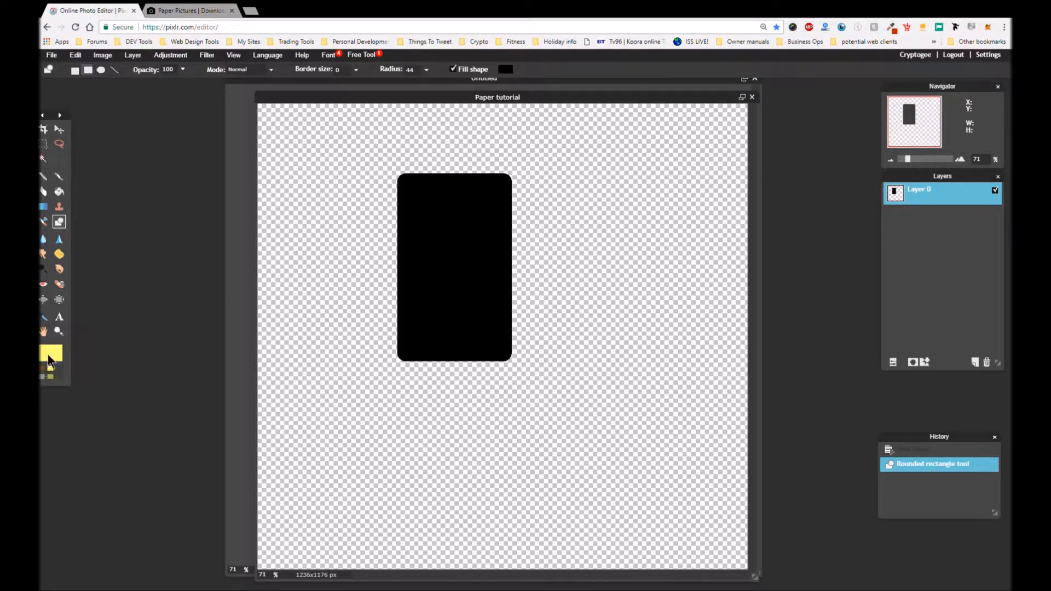
# - Set the shape fill colour to yellow ffff75 and recolour the black rectangle yellow with the Paint bucket tool
pyautogui.click(505, 70)
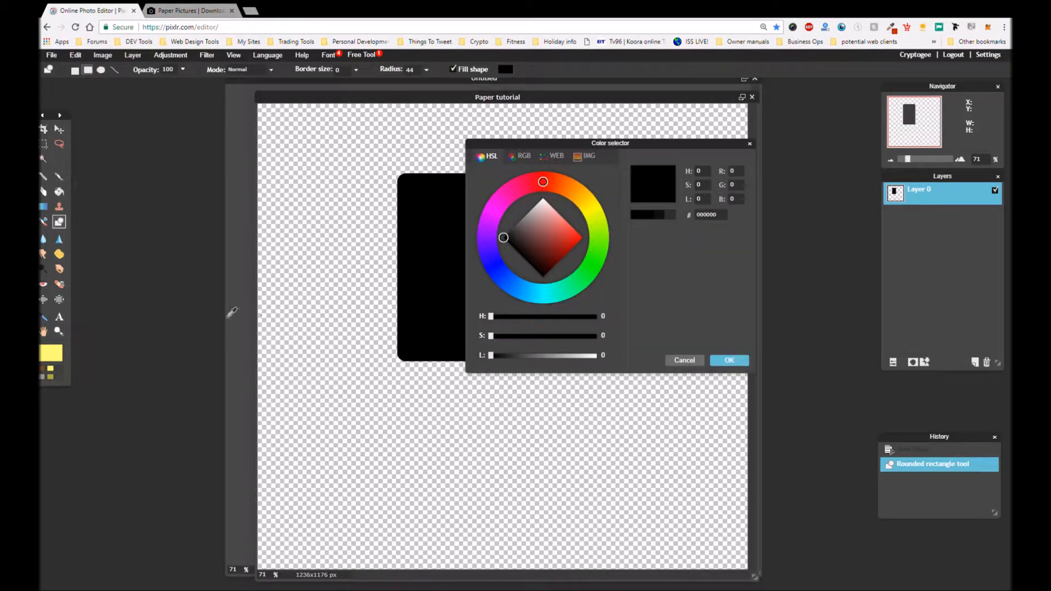
pyautogui.click(52, 353)
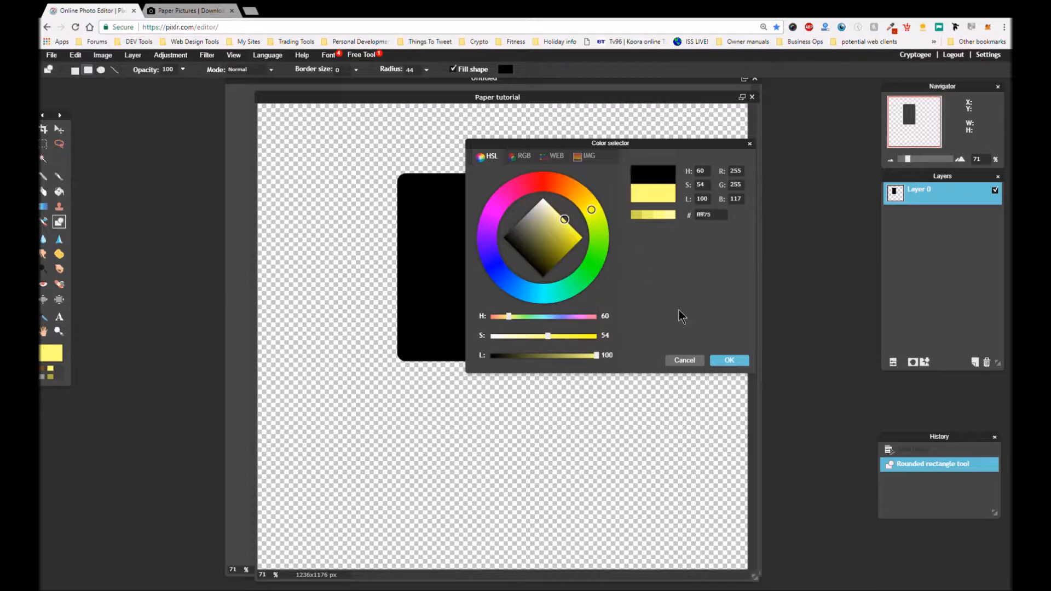
pyautogui.click(721, 360)
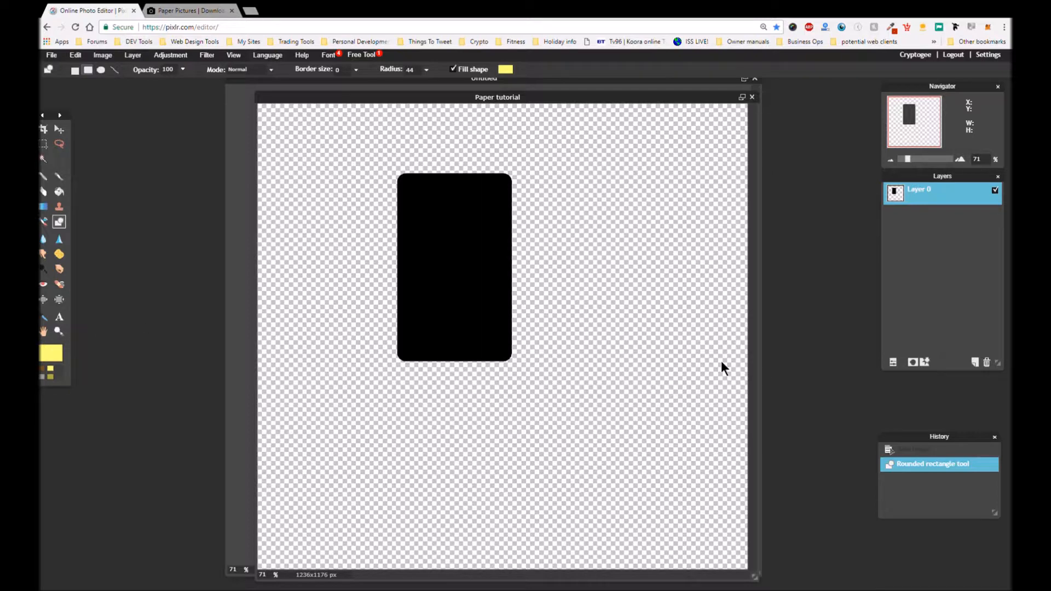
pyautogui.click(56, 196)
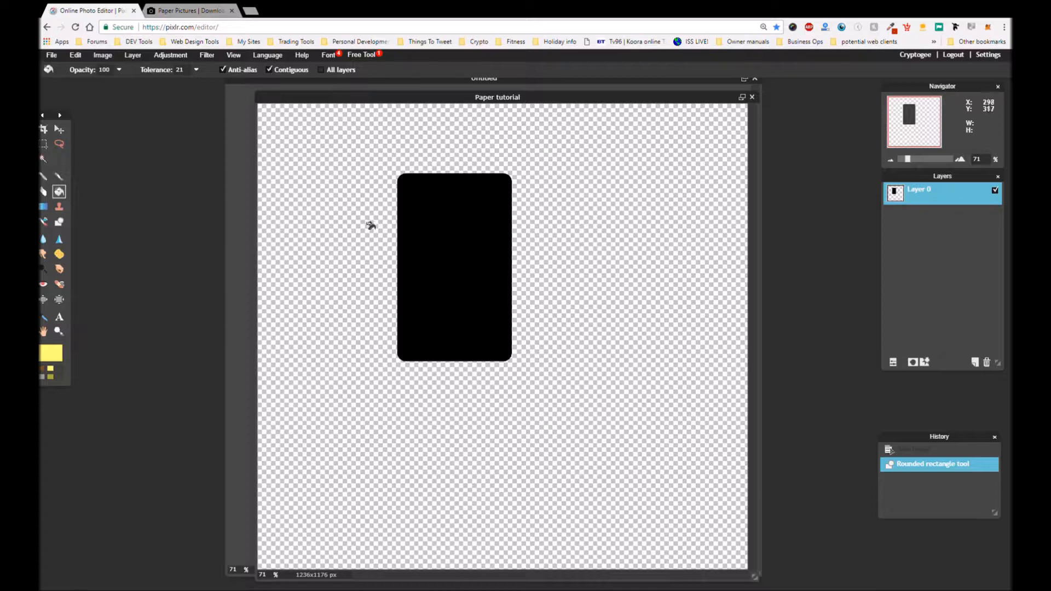
pyautogui.click(442, 216)
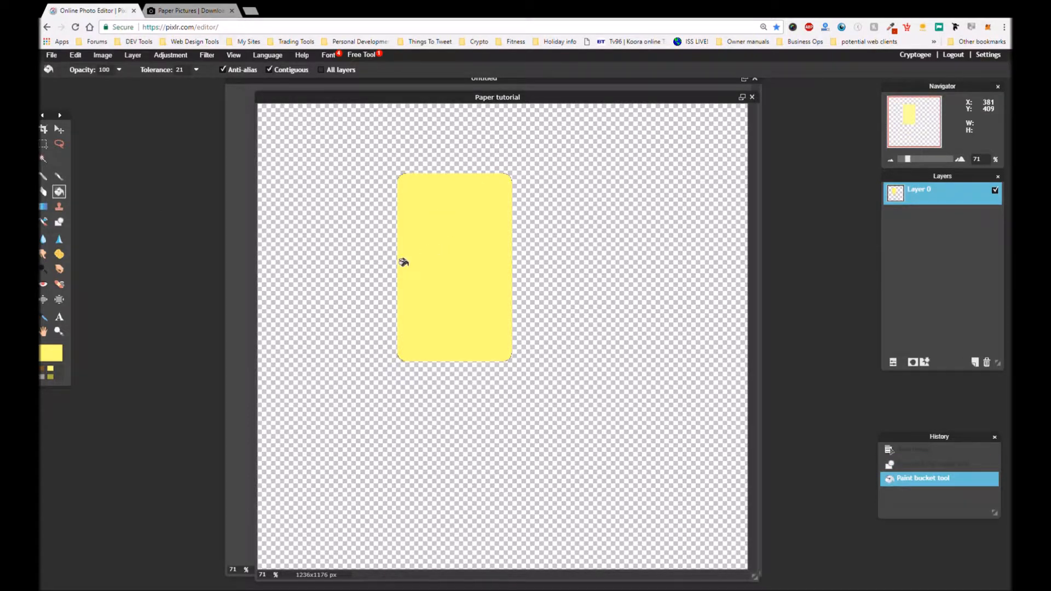
# - Add the text "To Do" near the upper edge of the yellow note
pyautogui.scroll(-4, 395, 249)
pyautogui.scroll(3, 393, 250)
pyautogui.scroll(2, 392, 250)
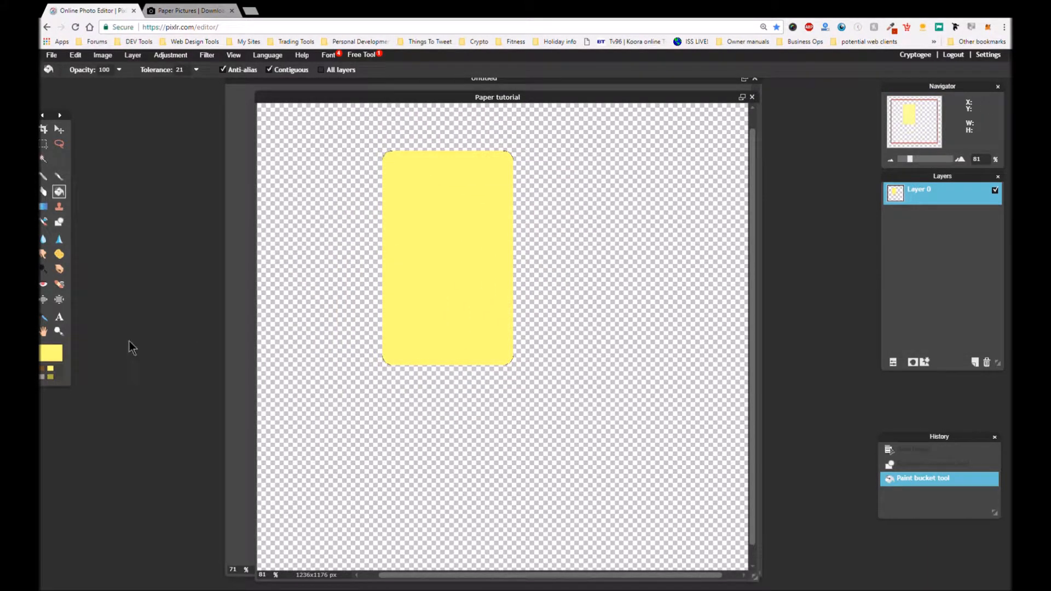
pyautogui.click(59, 318)
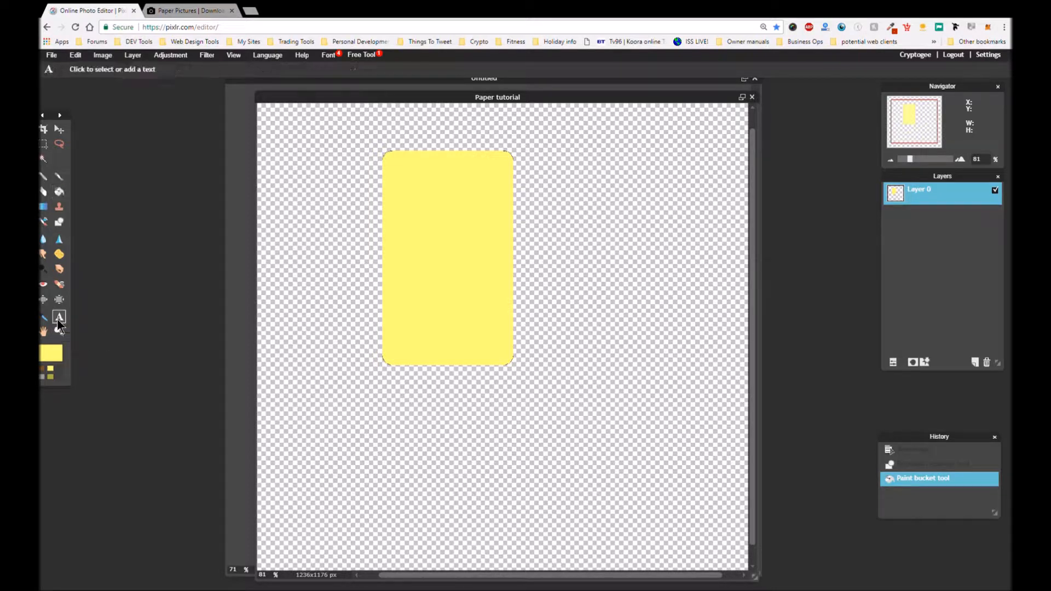
pyautogui.click(439, 175)
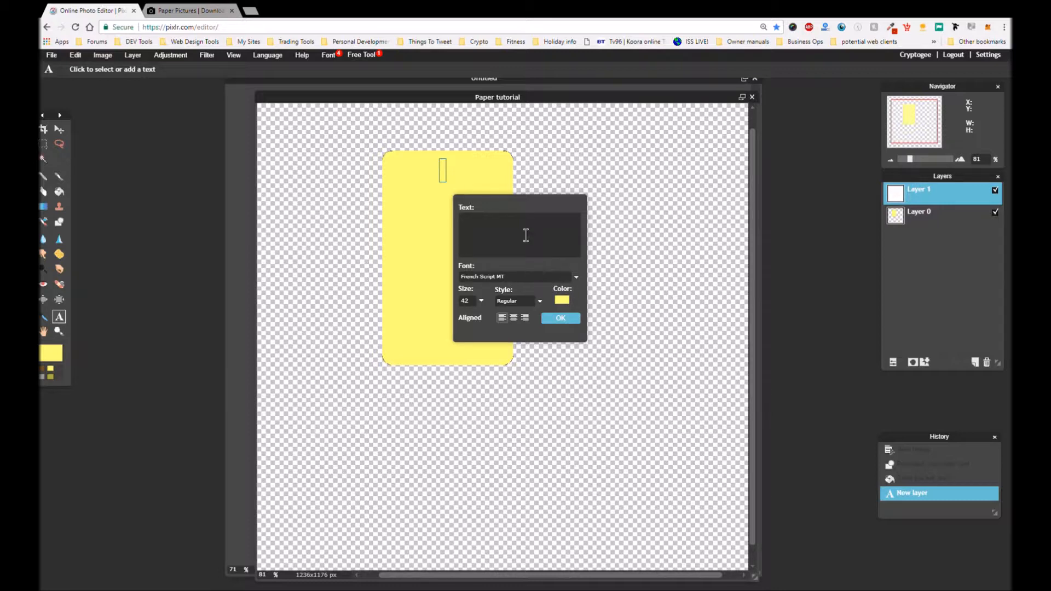
pyautogui.hotkey('ctrl', 'shift', 't')
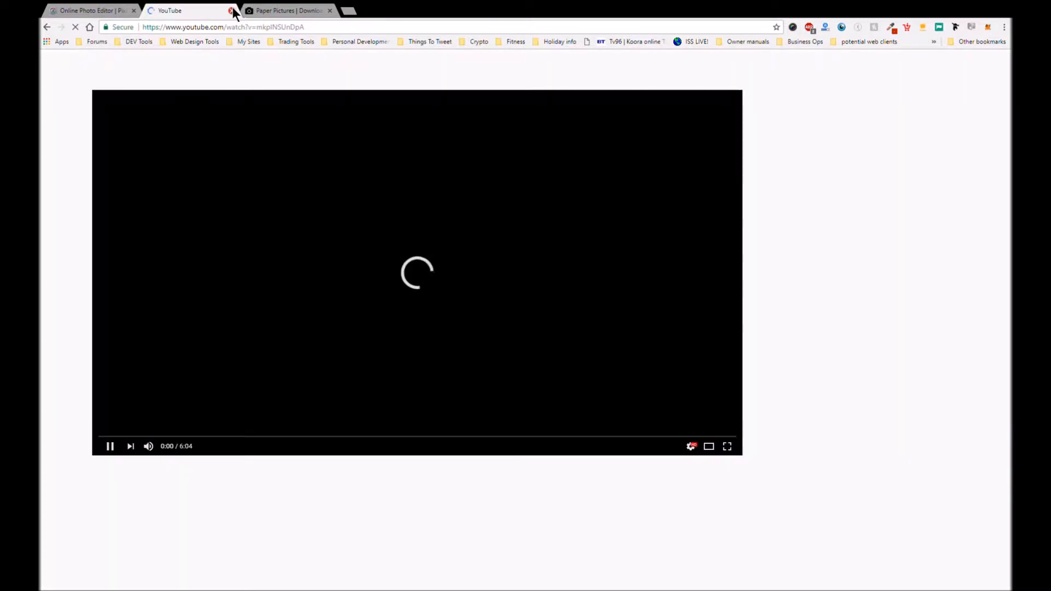
pyautogui.click(231, 10)
pyautogui.write('o Do')
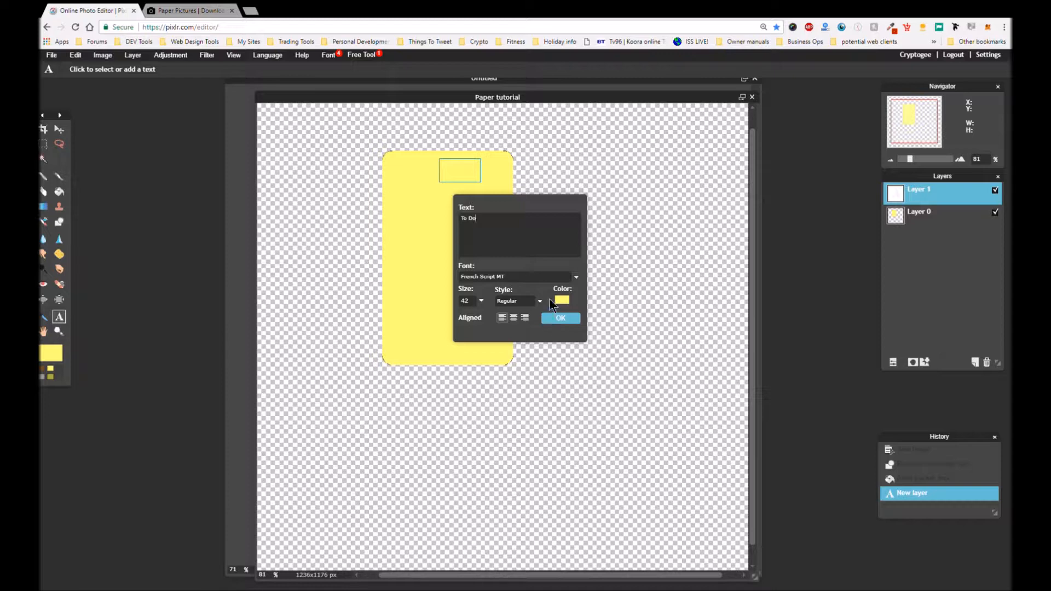
# - Set the colour of the "To Do" text to black (000000)
pyautogui.click(562, 300)
pyautogui.moveTo(557, 223); pyautogui.dragTo(494, 238)
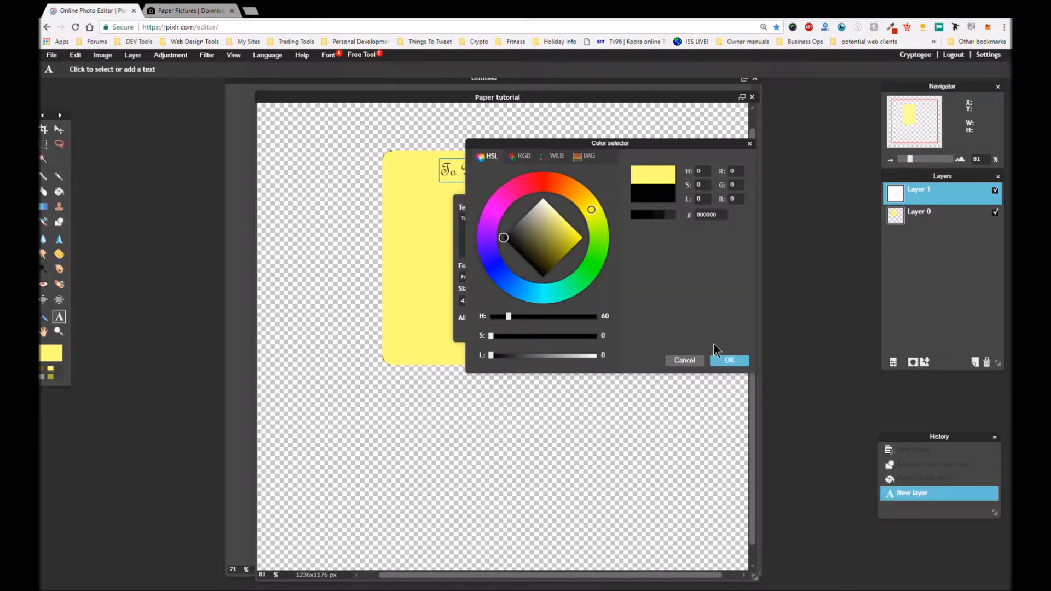
pyautogui.click(723, 359)
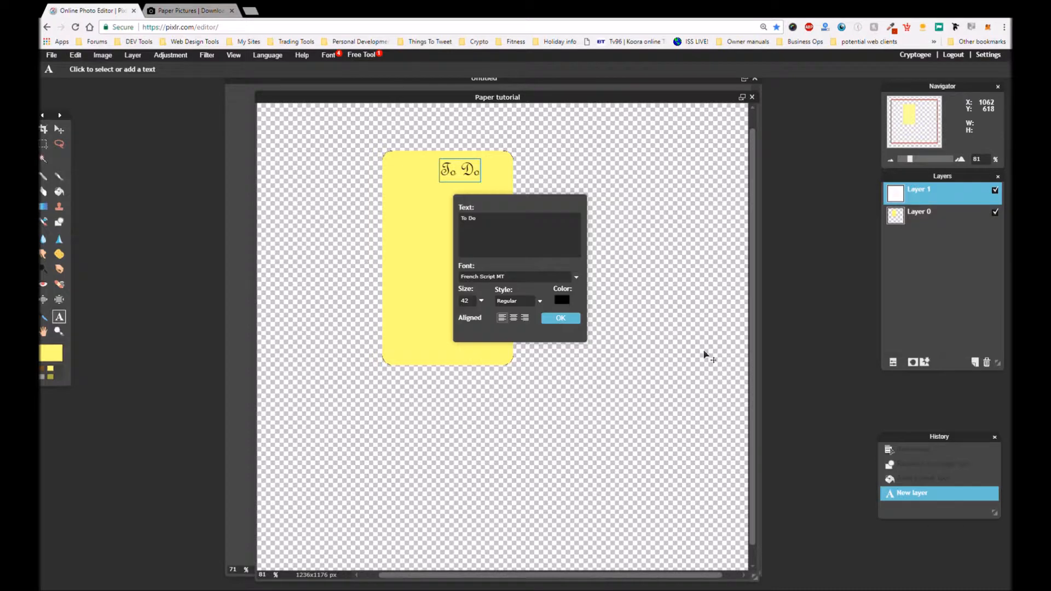
# - Set the "To Do" heading's style to Italic and centre it horizontally near the top of the yellow note
pyautogui.click(538, 301)
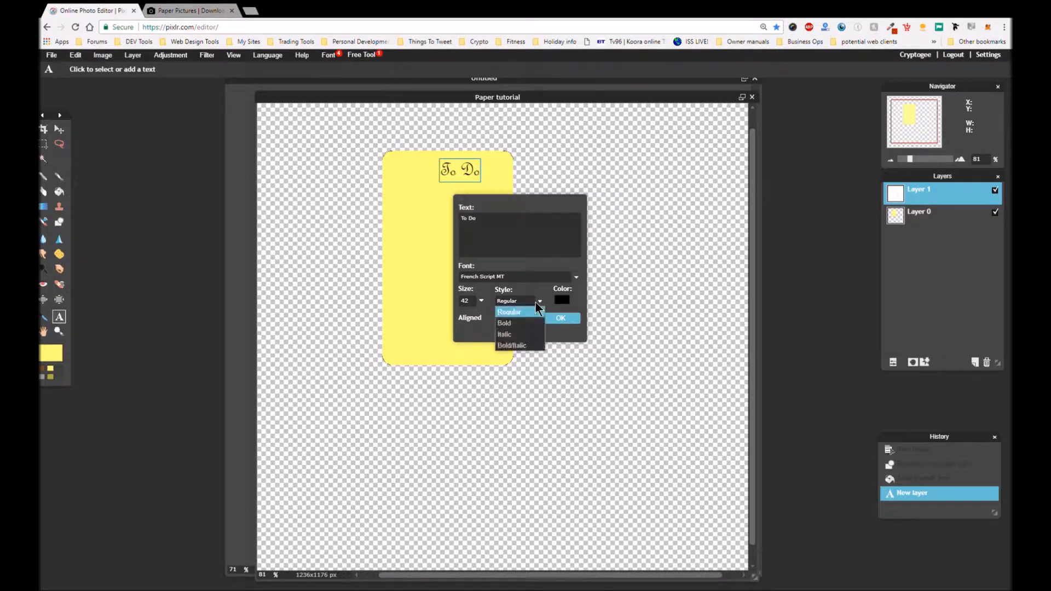
pyautogui.click(504, 332)
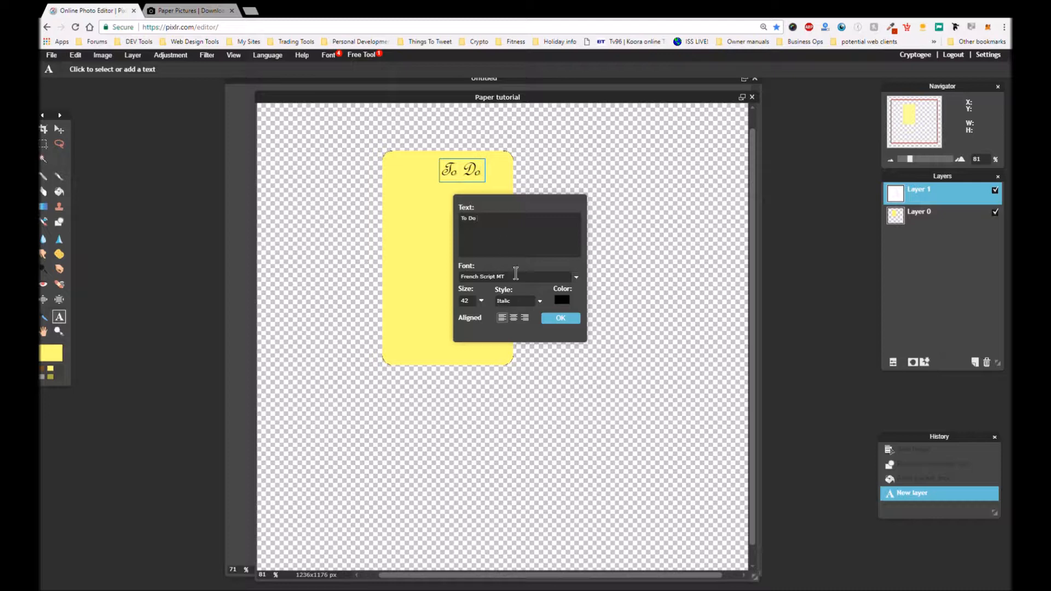
pyautogui.moveTo(473, 167); pyautogui.dragTo(454, 178)
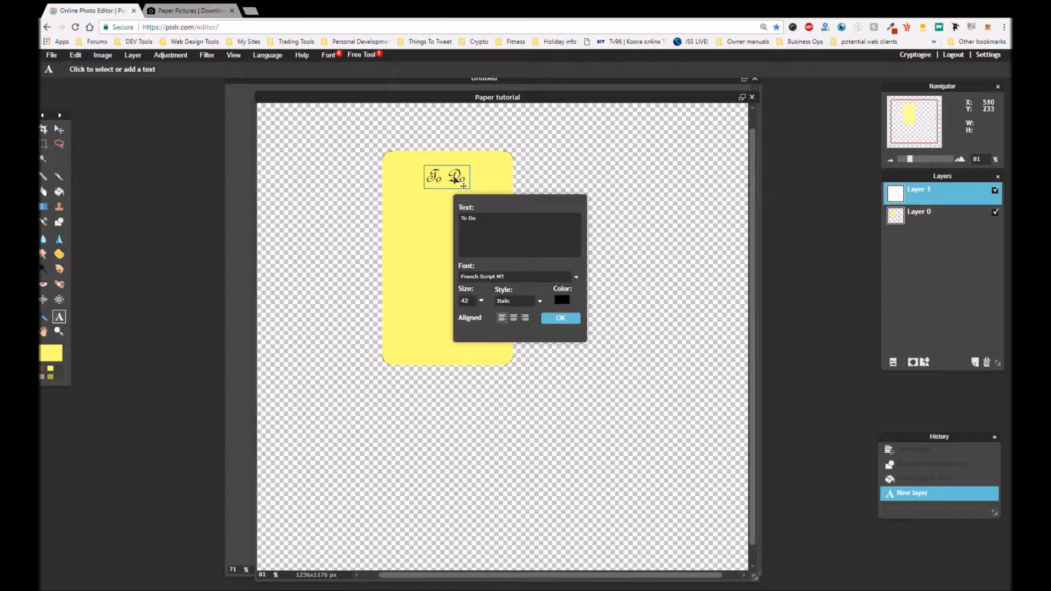
pyautogui.moveTo(454, 178); pyautogui.dragTo(454, 179)
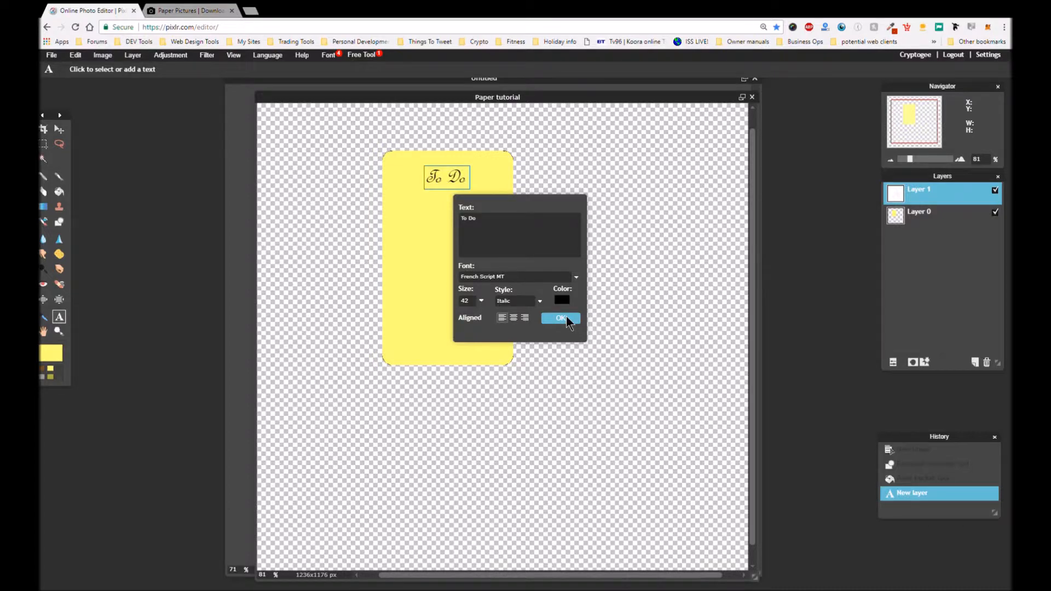
pyautogui.click(561, 319)
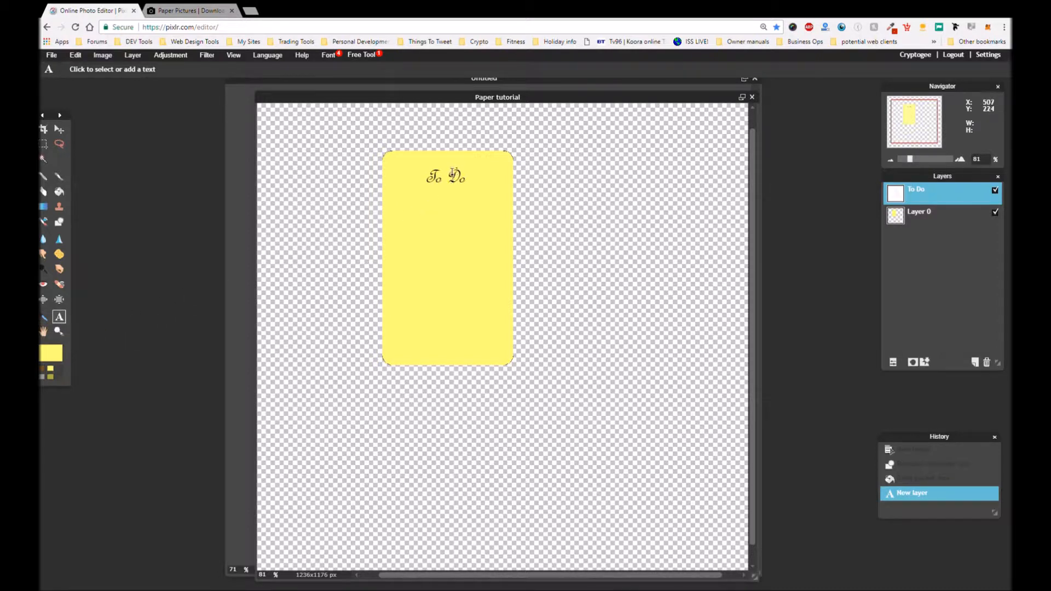
pyautogui.click(433, 217)
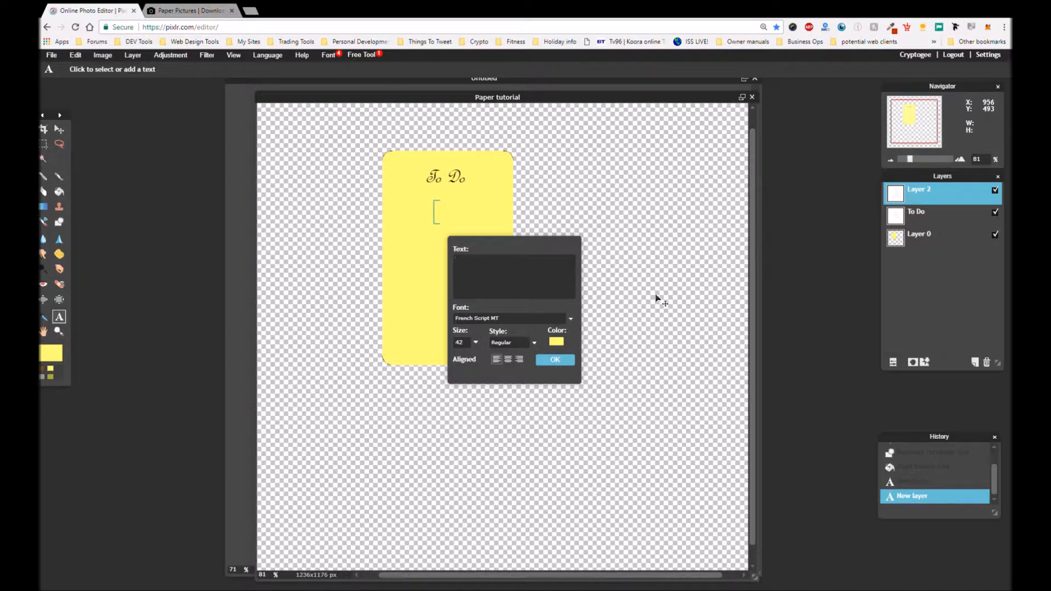
pyautogui.click(928, 237)
pyautogui.press('Delete')
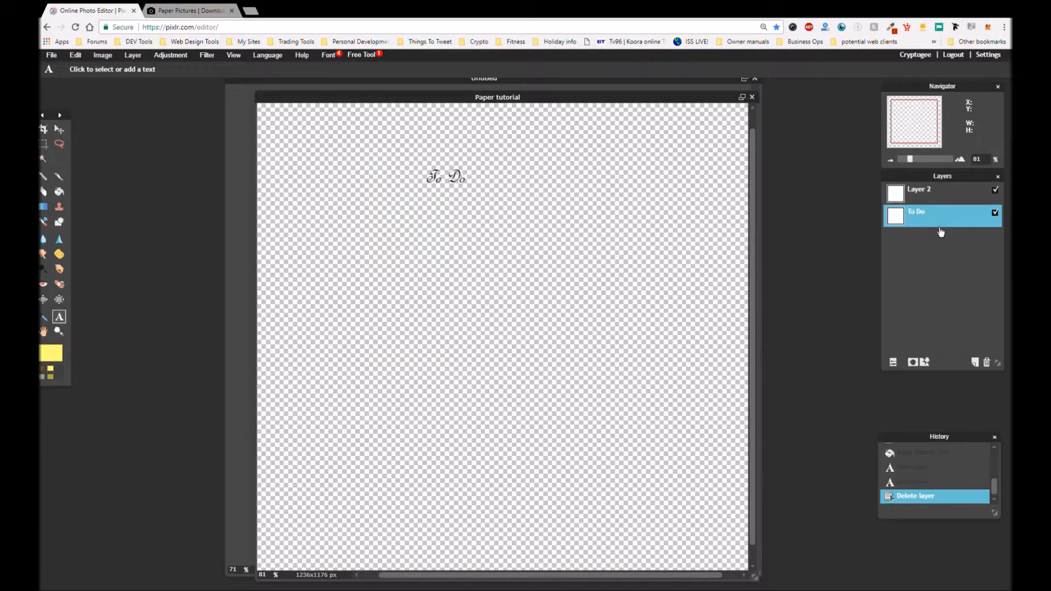
pyautogui.hotkey('ctrl', 'z')
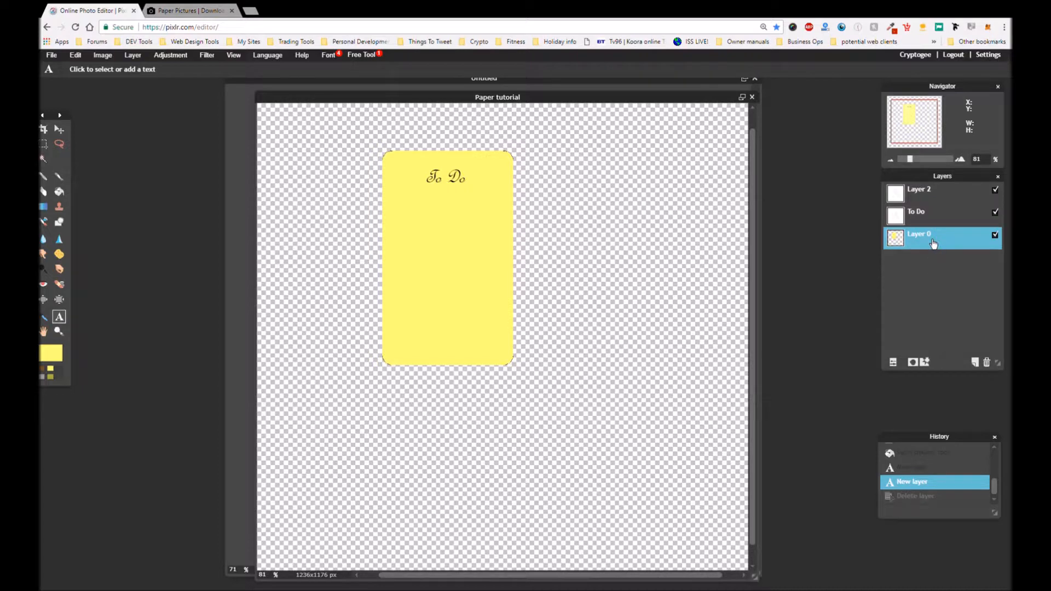
# - Rename Layer 0, which holds the yellow sheet, as Notepad
pyautogui.doubleClick(933, 244)
pyautogui.write('P')
pyautogui.press('BackSpace')
pyautogui.write('Notepad')
pyautogui.click(946, 257)
pyautogui.click(918, 198)
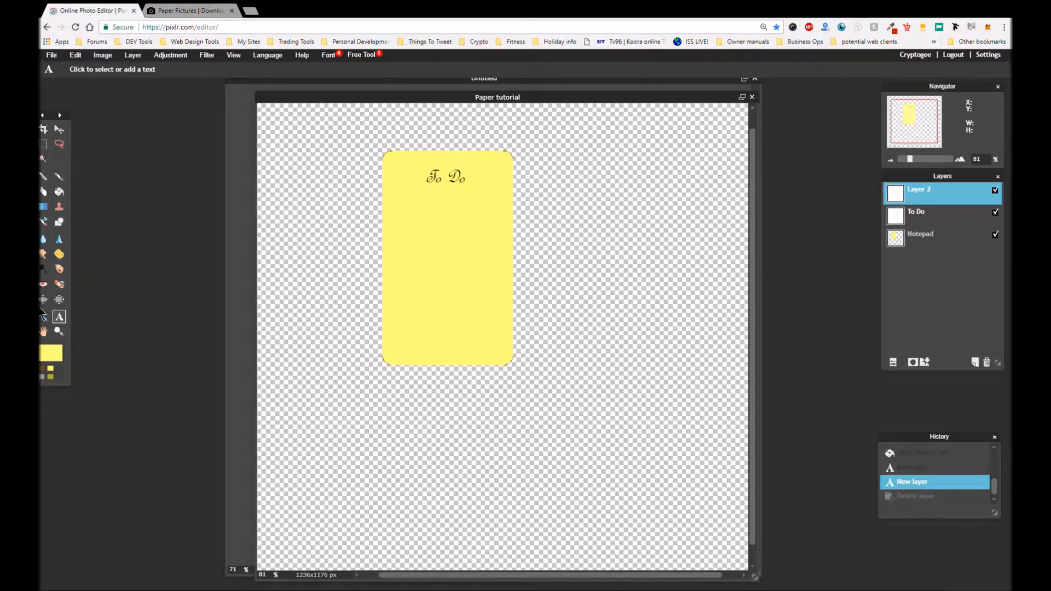
pyautogui.click(407, 212)
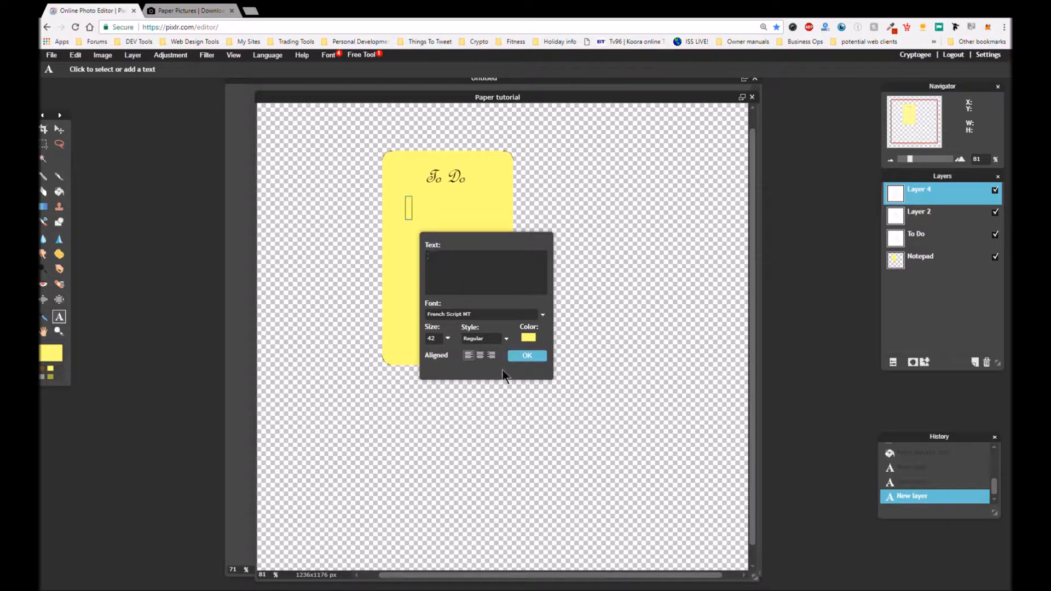
pyautogui.click(525, 356)
# - Start a new text below the "To Do" heading in black Bradley Hand ITC with Italic style
pyautogui.scroll(-2, 431, 269)
pyautogui.scroll(-1, 428, 265)
pyautogui.scroll(4, 429, 263)
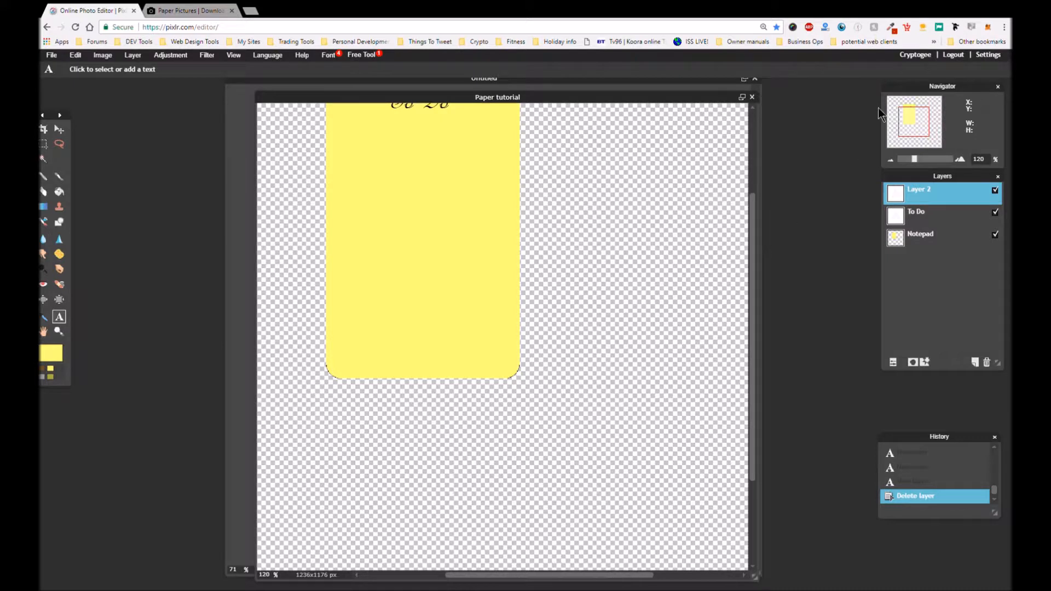
pyautogui.moveTo(912, 132); pyautogui.dragTo(909, 122)
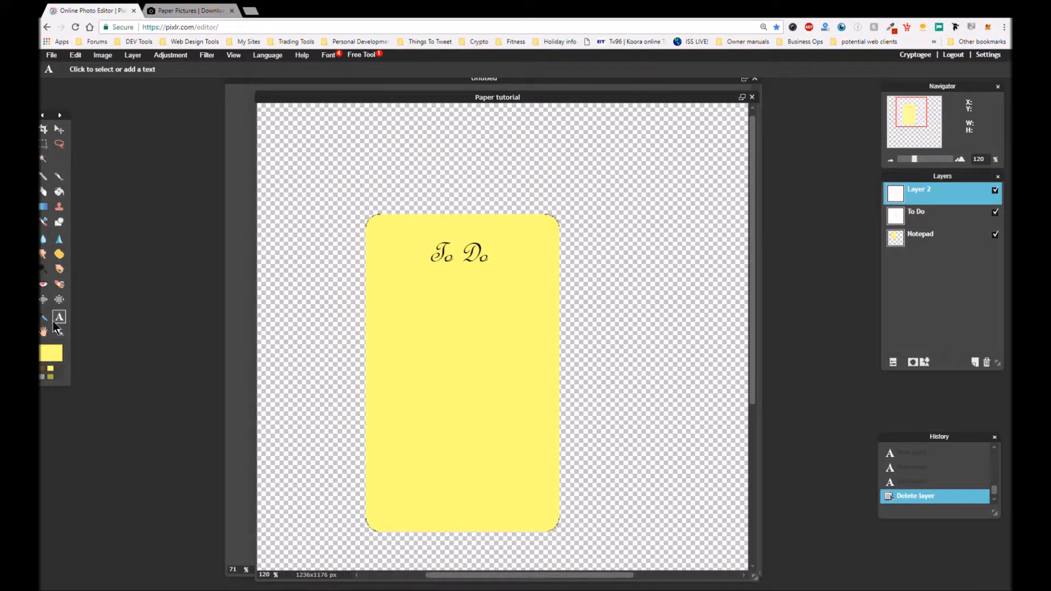
pyautogui.click(405, 290)
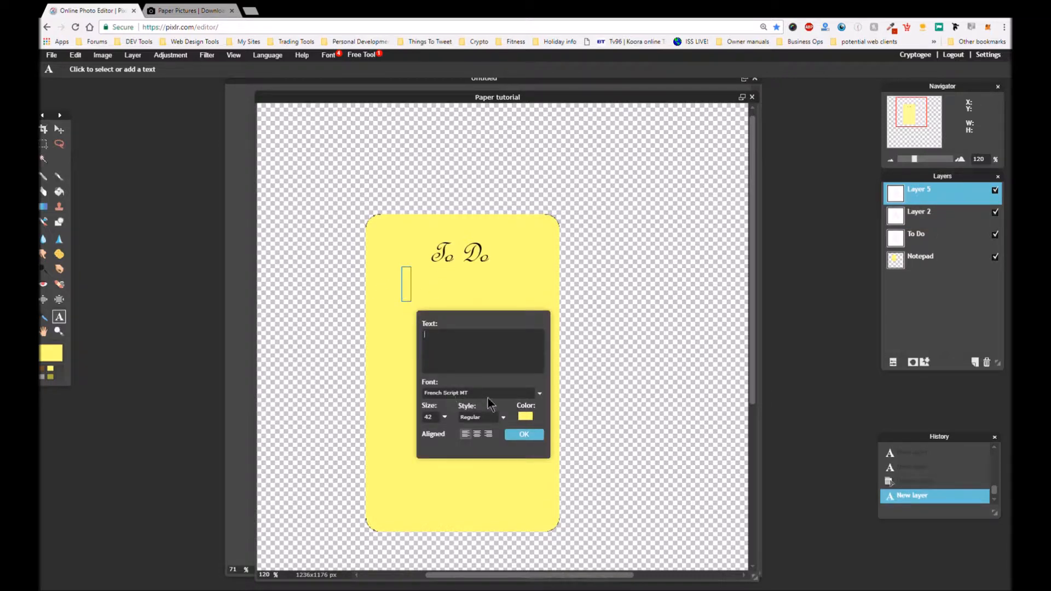
pyautogui.click(540, 394)
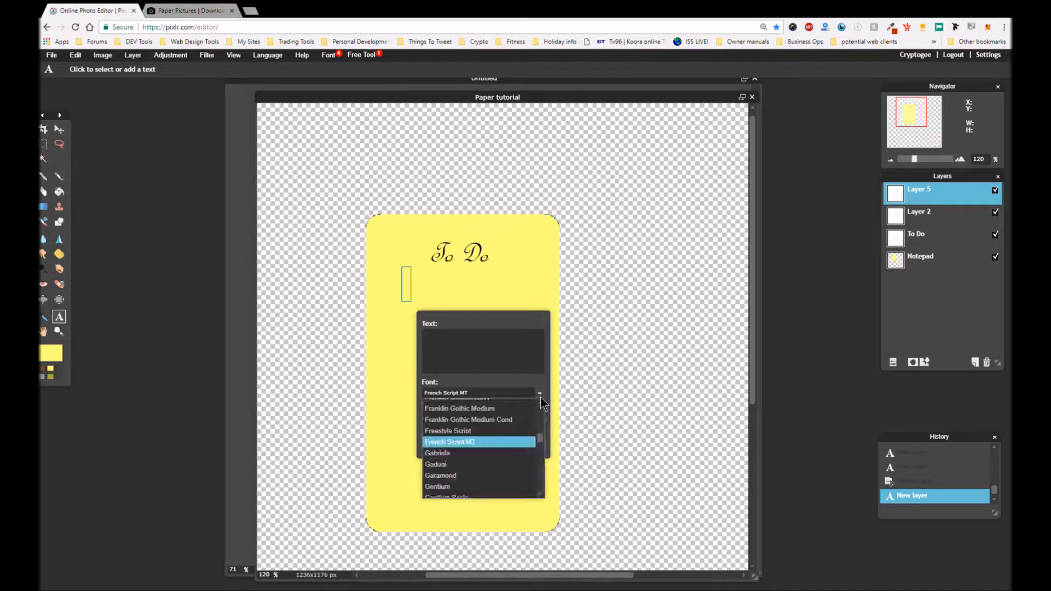
pyautogui.scroll(10, 521, 427)
pyautogui.scroll(-5, 522, 430)
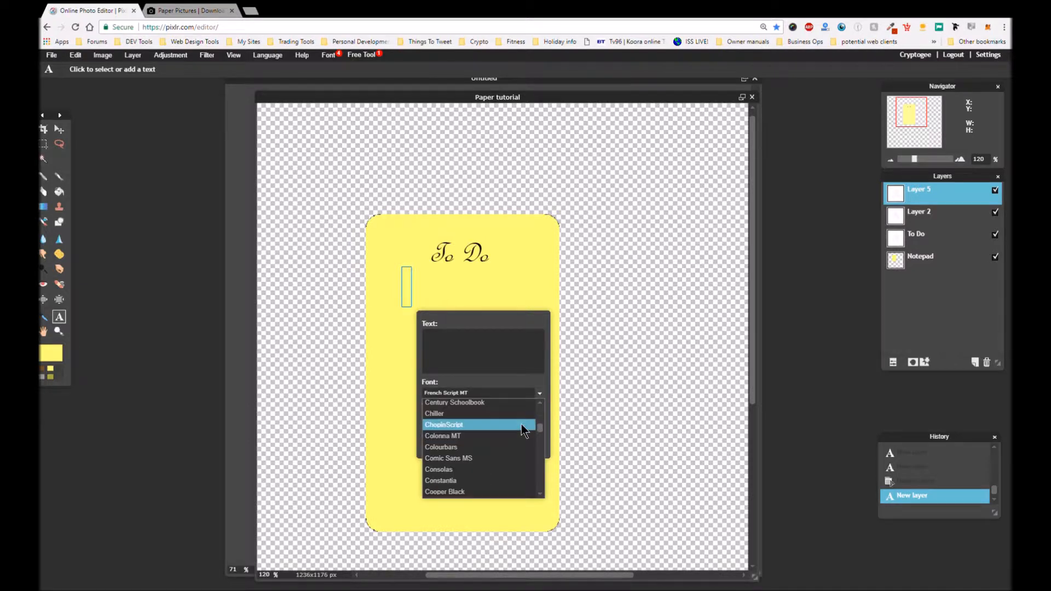
pyautogui.scroll(3, 540, 408)
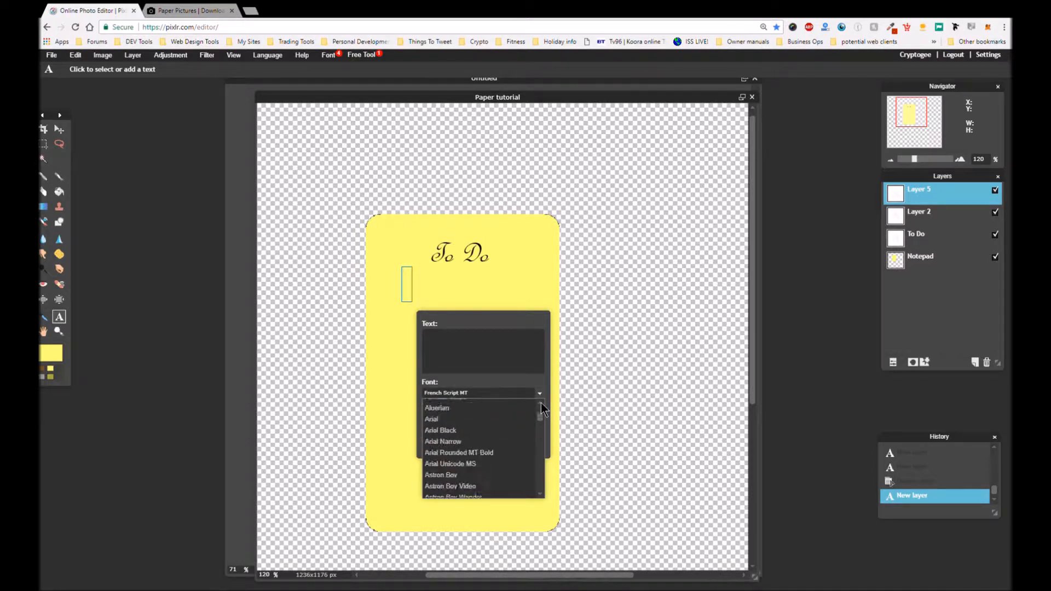
pyautogui.scroll(3, 540, 424)
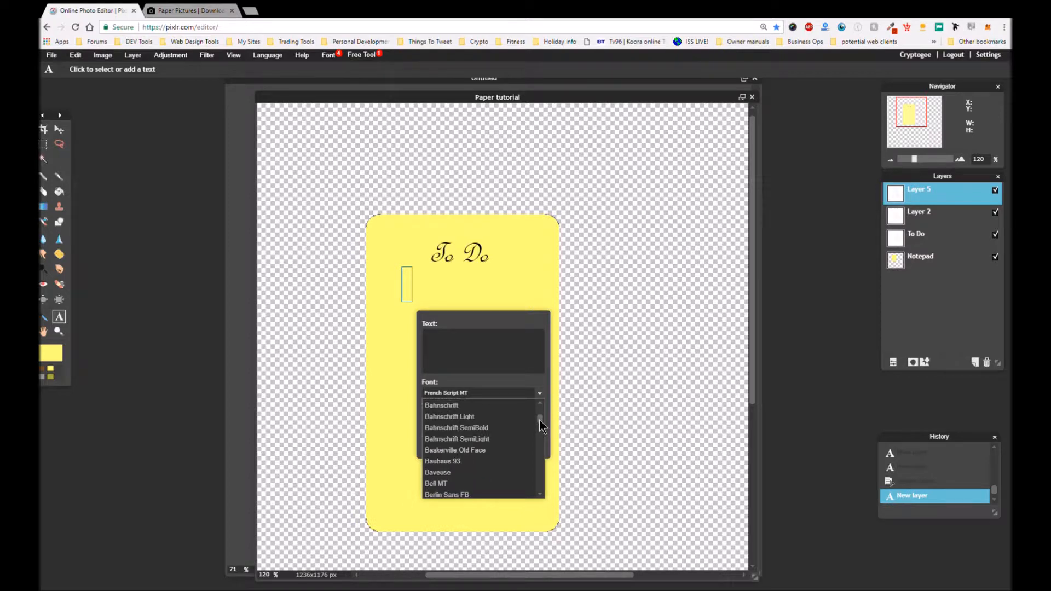
pyautogui.scroll(-1, 541, 426)
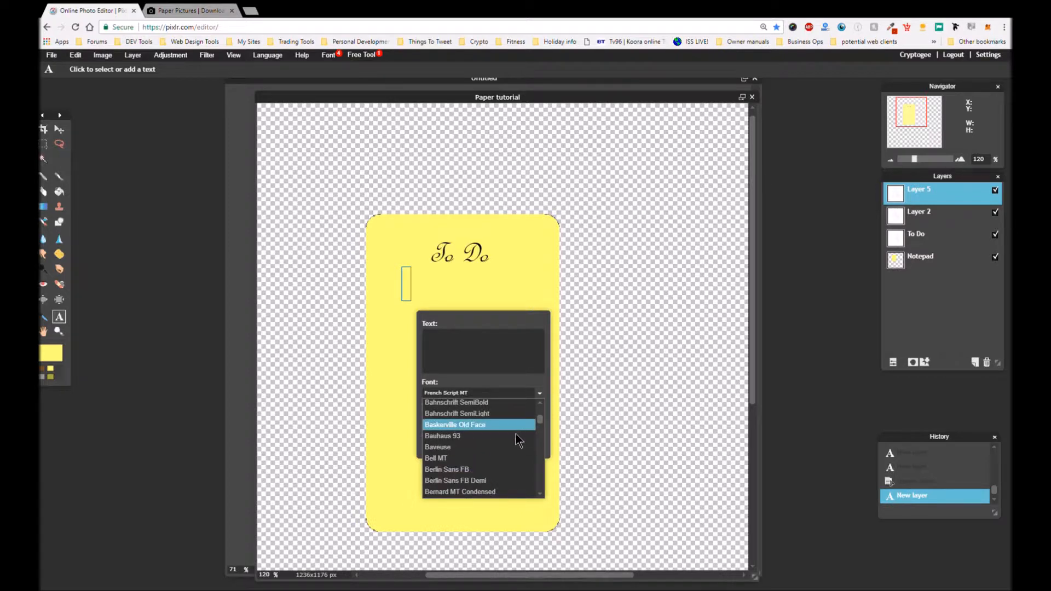
pyautogui.scroll(-10, 538, 492)
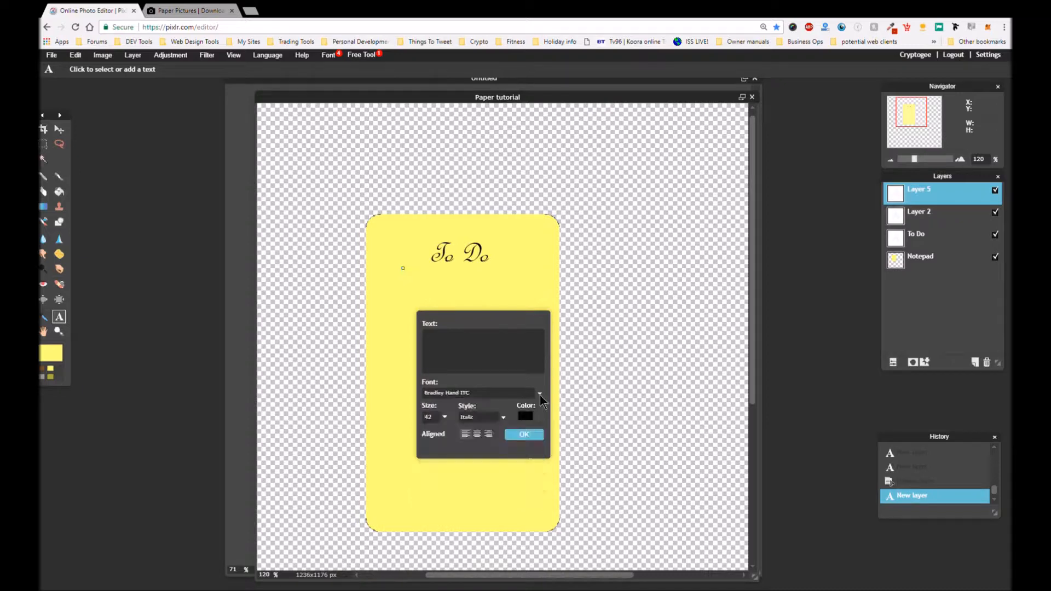
pyautogui.click(540, 394)
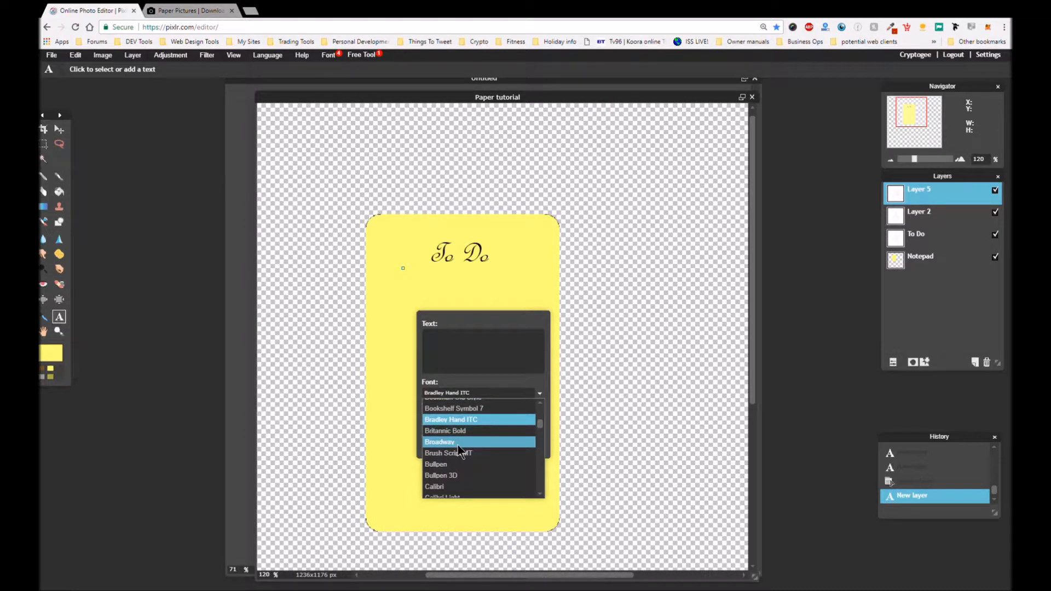
pyautogui.click(489, 422)
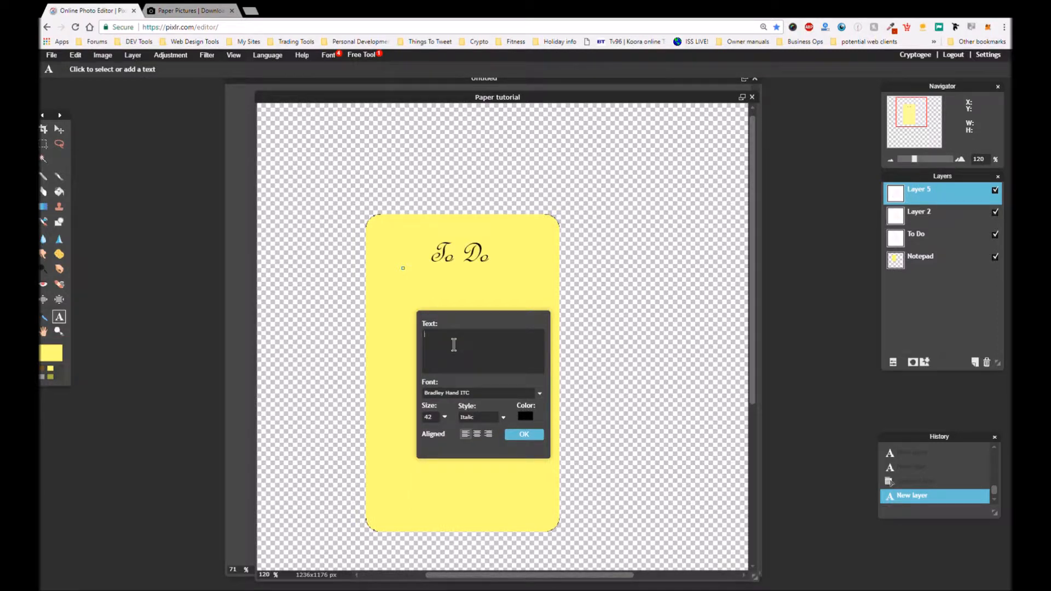
# - Enter a row of underscores as a writing line and duplicate it to make four lines down the note
pyautogui.write('_________')
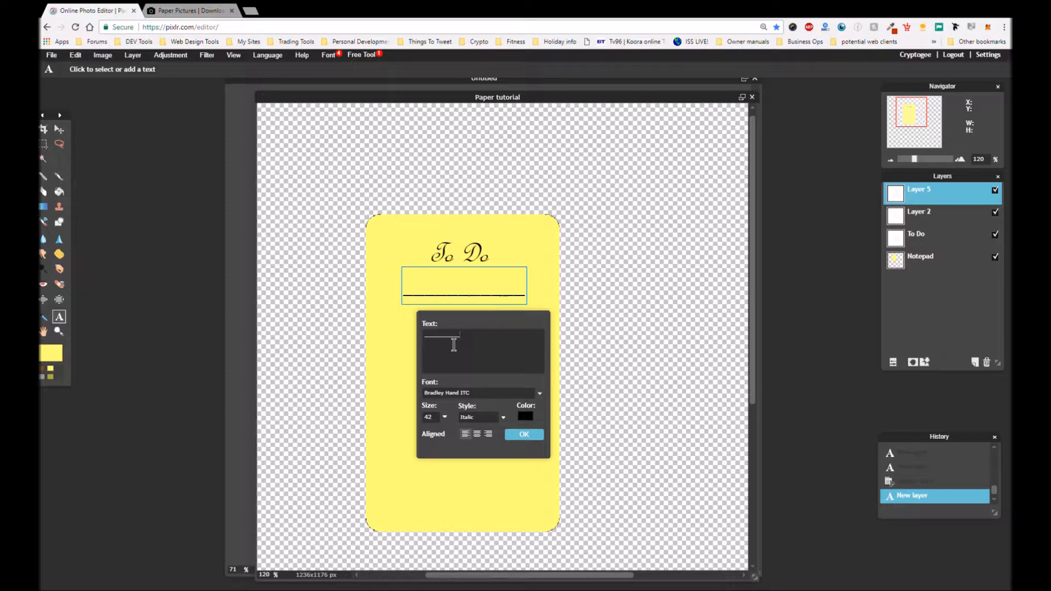
pyautogui.moveTo(478, 344); pyautogui.dragTo(404, 339)
pyautogui.click(478, 344)
pyautogui.press('Return')
pyautogui.hotkey('ctrl', 'v')
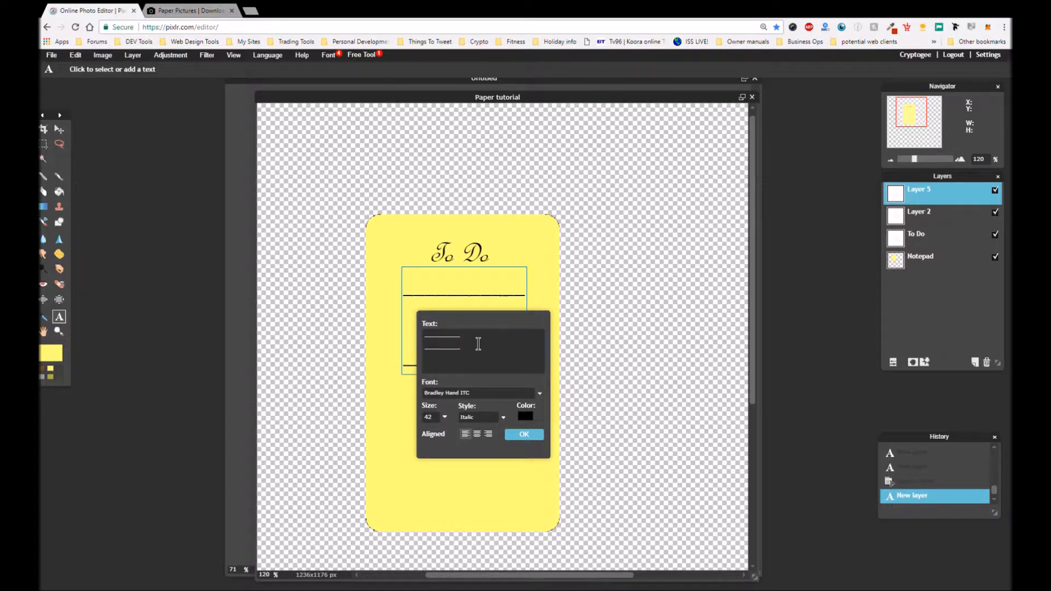
pyautogui.hotkey('ctrl', 'v')
pyautogui.press('Return')
pyautogui.hotkey('ctrl', 'v')
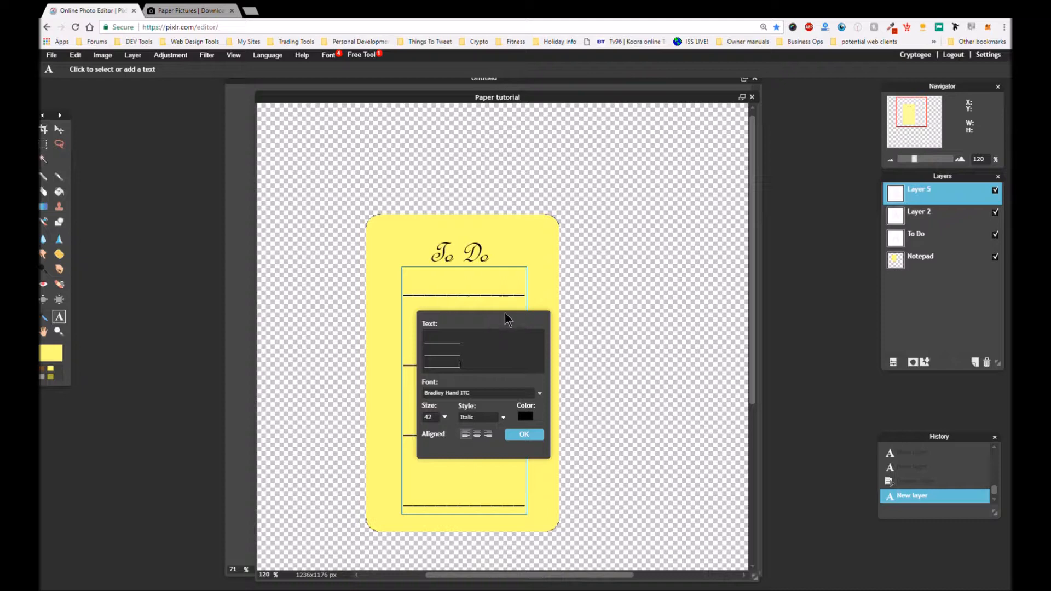
# - Remove the blank rows between the underscore lines so they are evenly spaced below the heading, and finish the text
pyautogui.moveTo(510, 314); pyautogui.dragTo(645, 251)
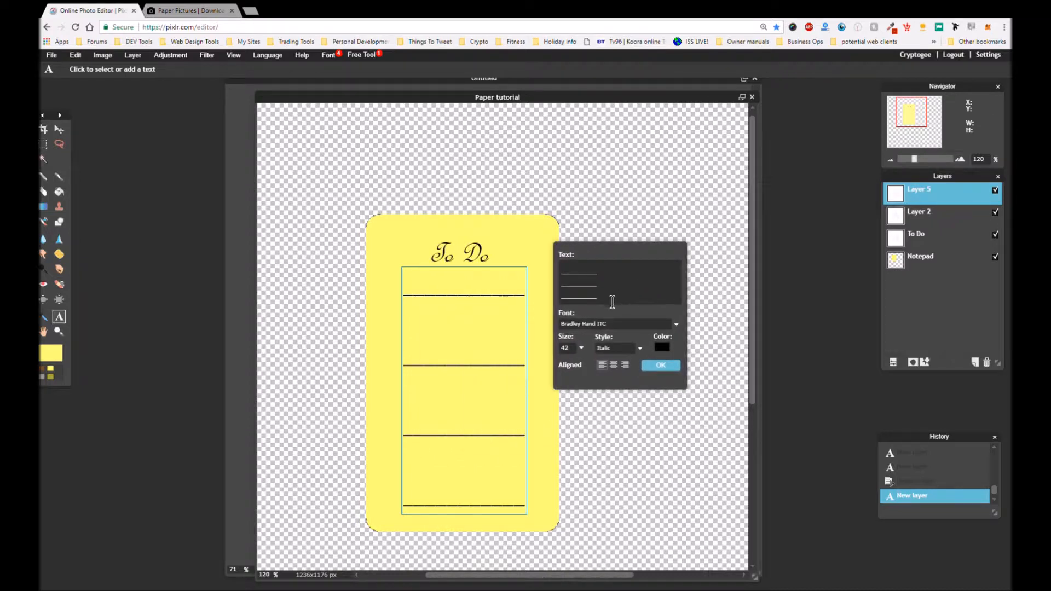
pyautogui.press('BackSpace')
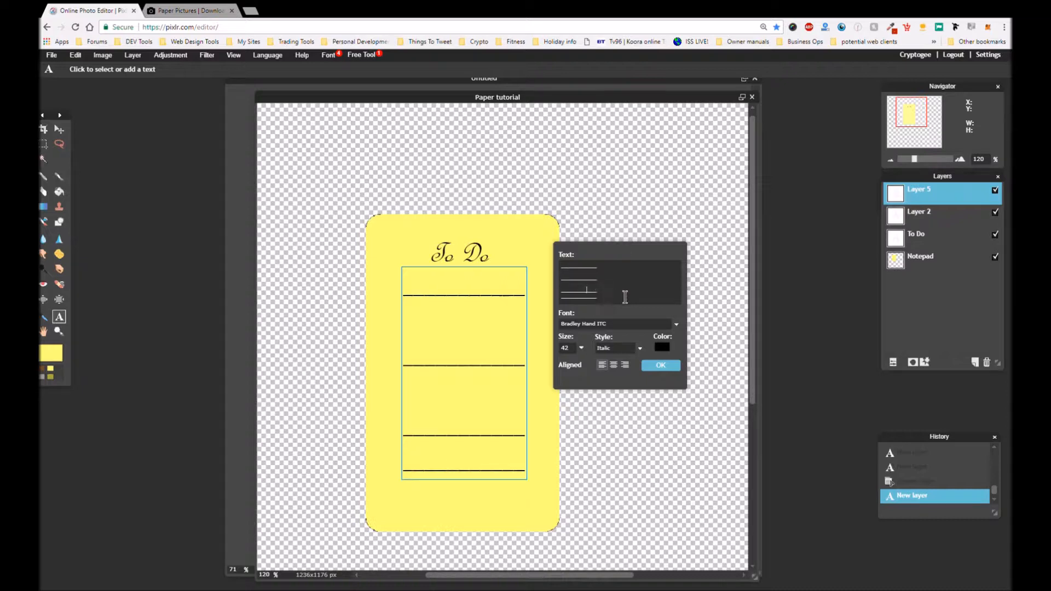
pyautogui.click(661, 365)
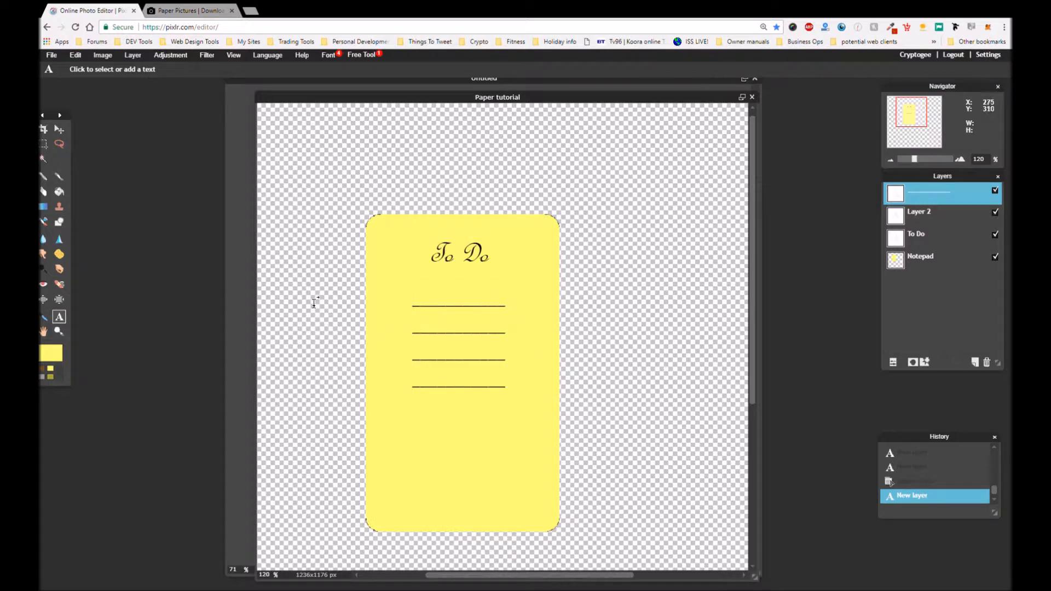
# - Roughen the left edge of the sheet on the Notepad layer with the Eraser tool at brush size 15
pyautogui.click(44, 191)
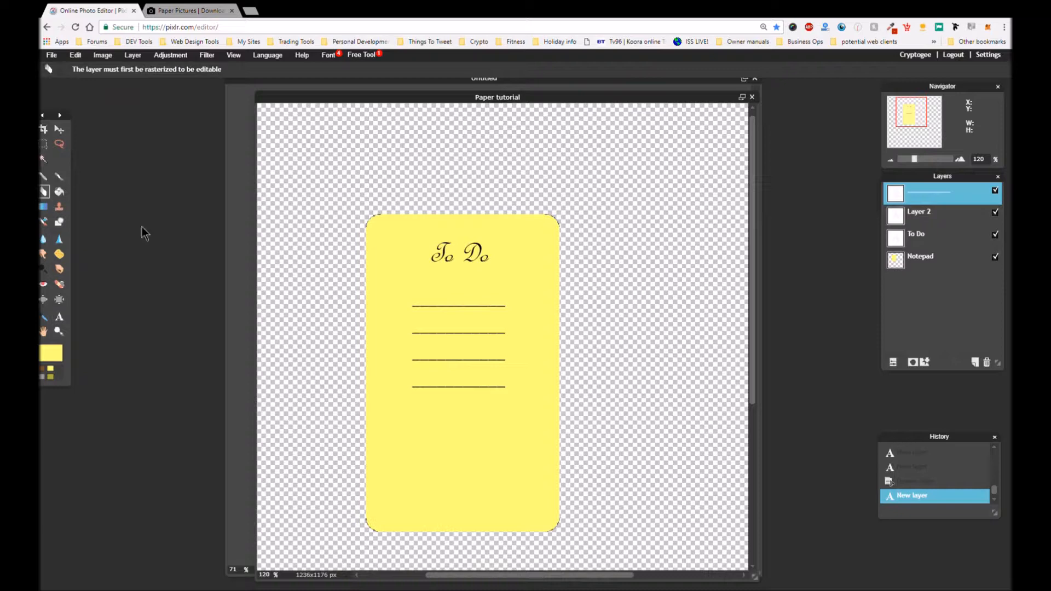
pyautogui.click(919, 263)
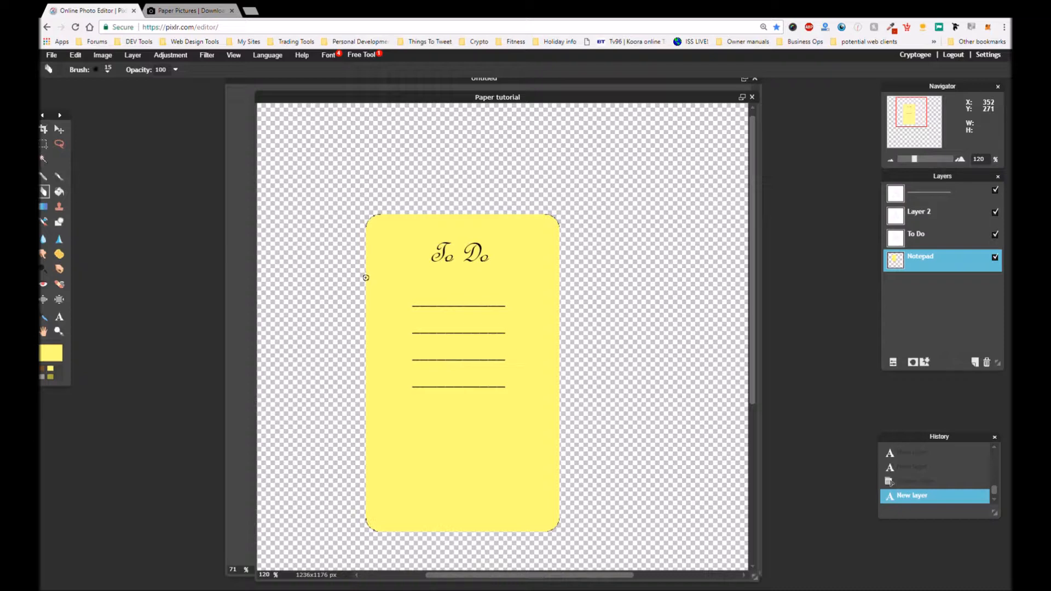
pyautogui.moveTo(366, 277); pyautogui.dragTo(368, 341)
pyautogui.click(366, 311)
# - Rename the underscore text layer as lines
pyautogui.click(938, 247)
pyautogui.click(931, 199)
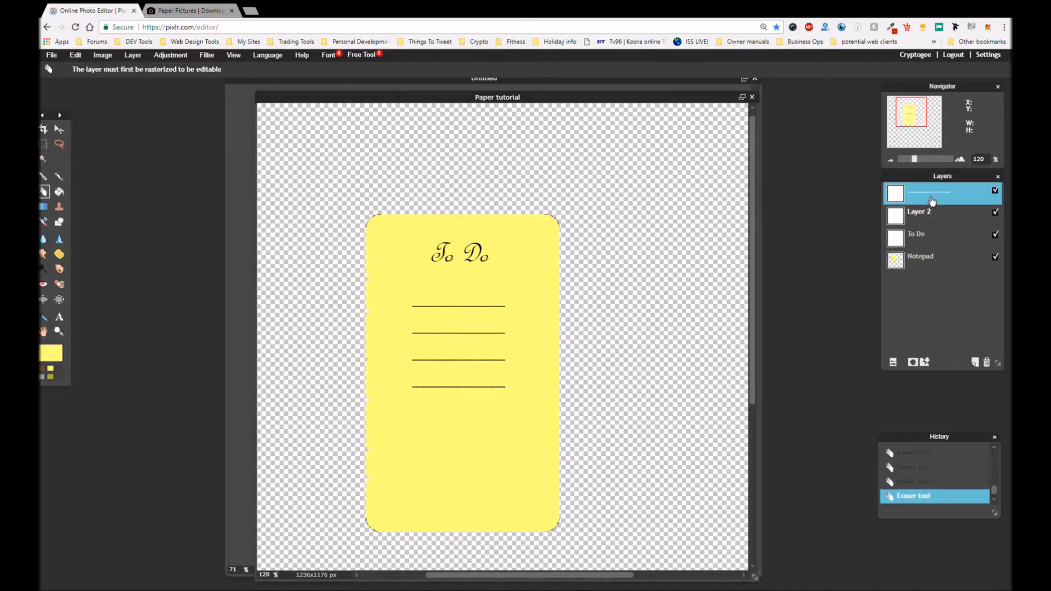
pyautogui.doubleClick(931, 201)
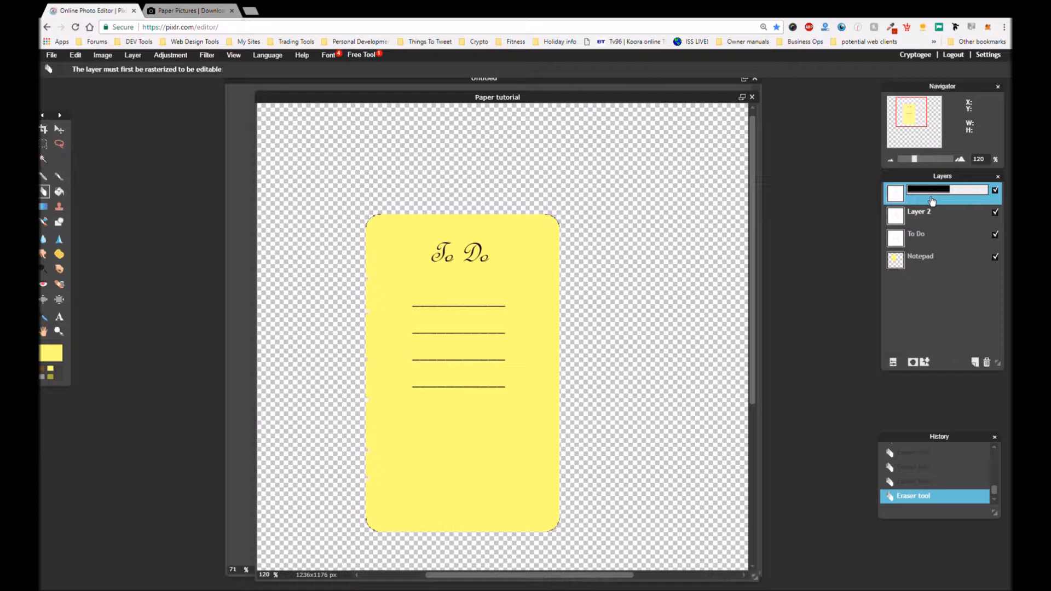
pyautogui.write('lines')
pyautogui.click(904, 201)
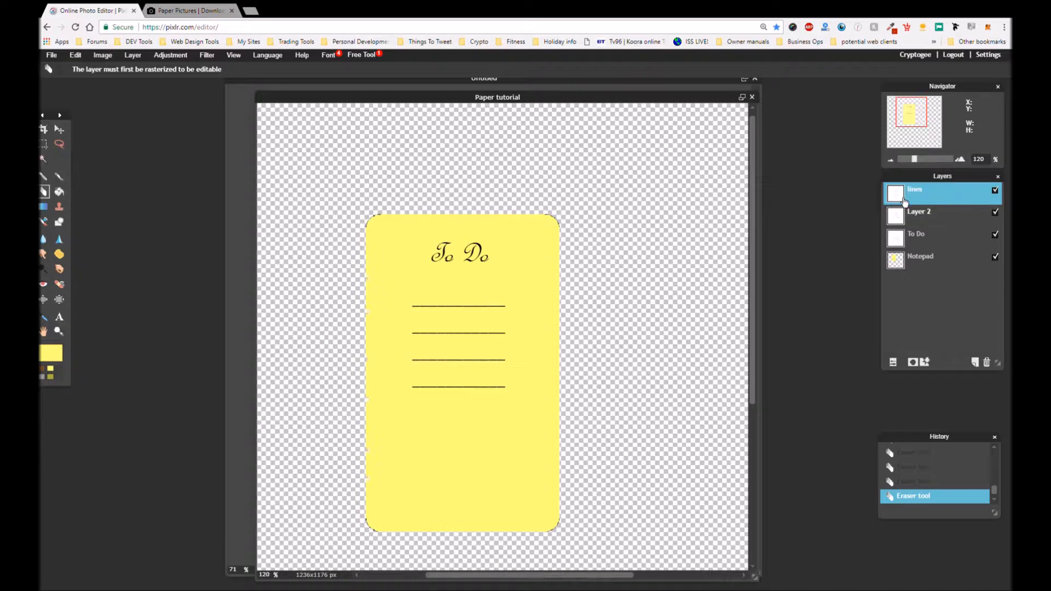
# - Move the lines layer directly above the Notepad layer and delete the empty Layer 2
pyautogui.moveTo(904, 202); pyautogui.dragTo(904, 259)
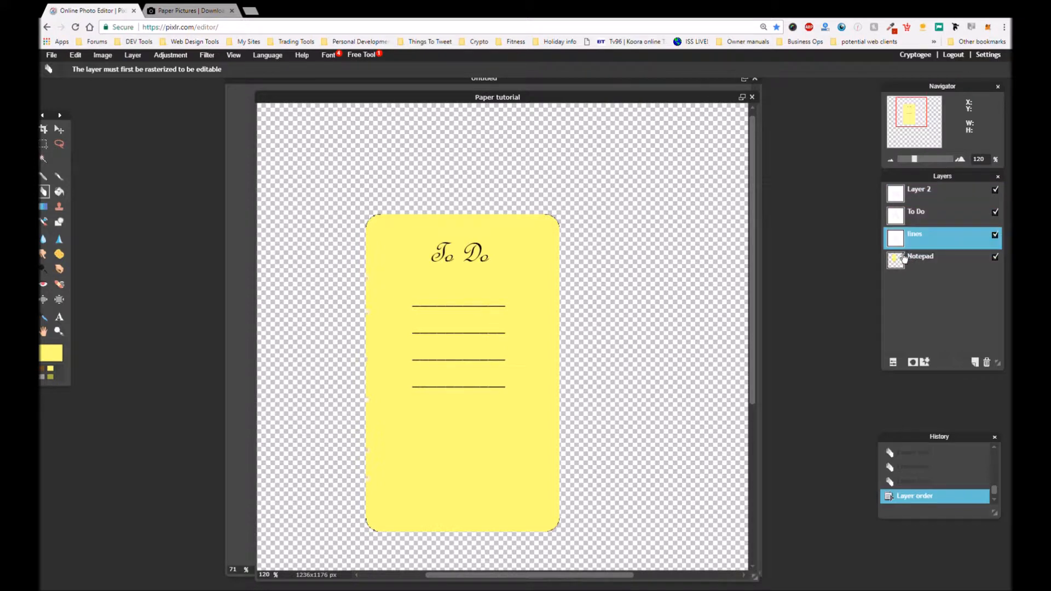
pyautogui.doubleClick(922, 197)
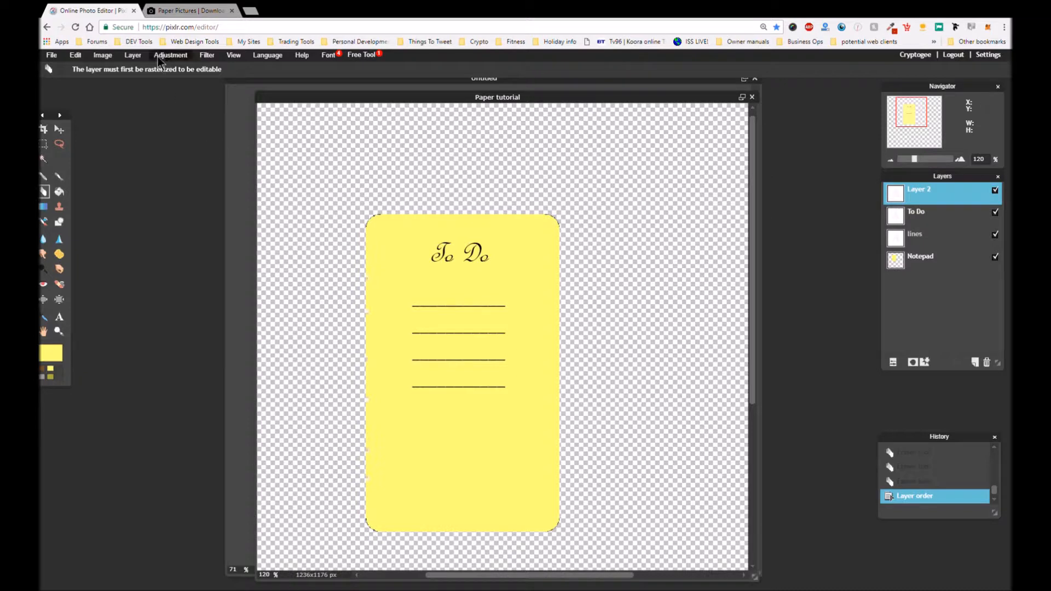
pyautogui.press('Delete')
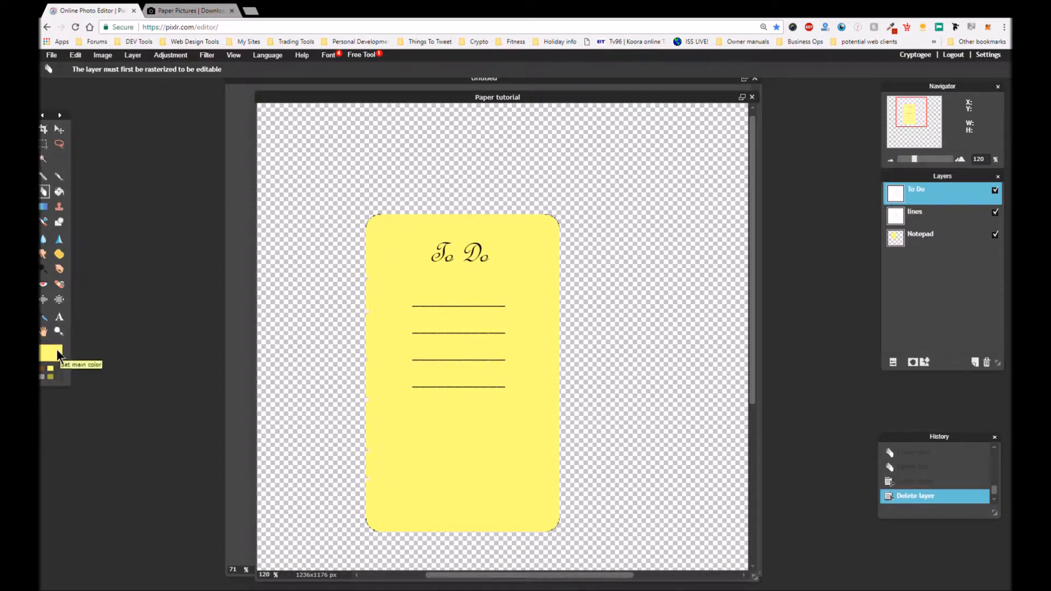
# - Rasterize the lines layer so the underscore text becomes editable pixels
pyautogui.click(904, 216)
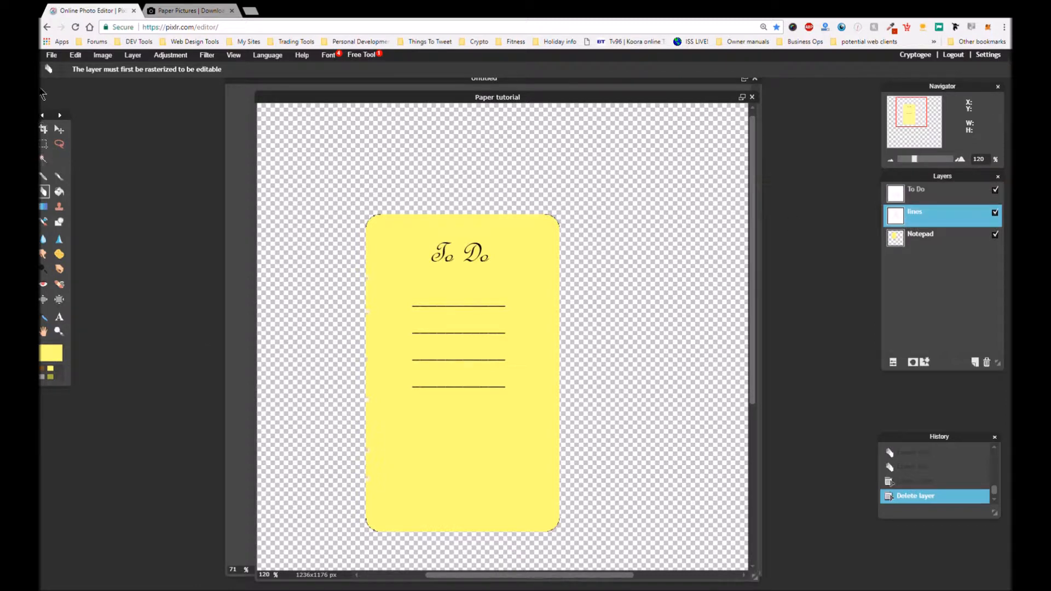
pyautogui.click(134, 54)
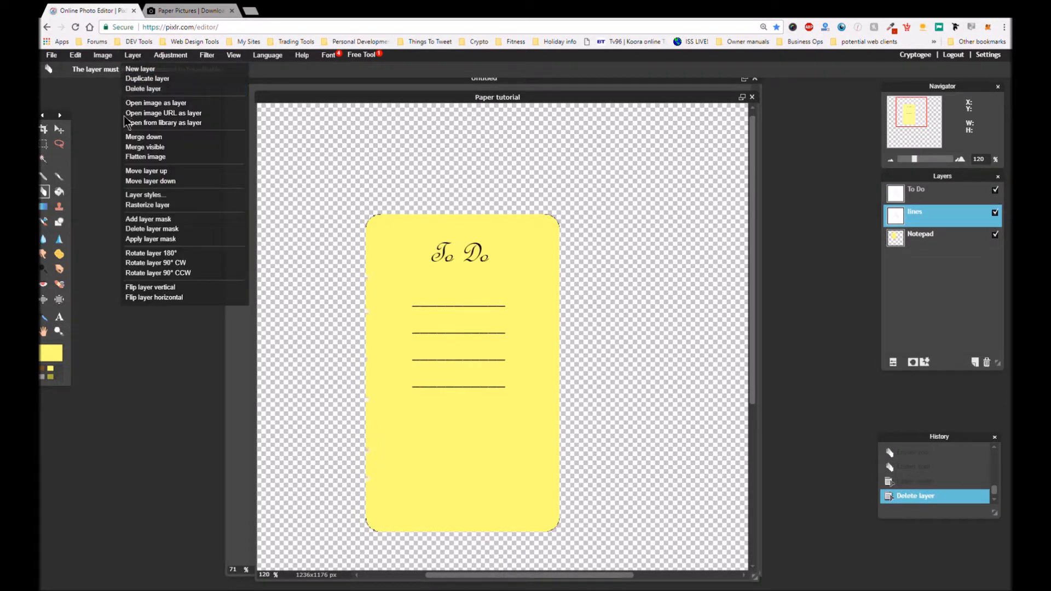
pyautogui.click(137, 206)
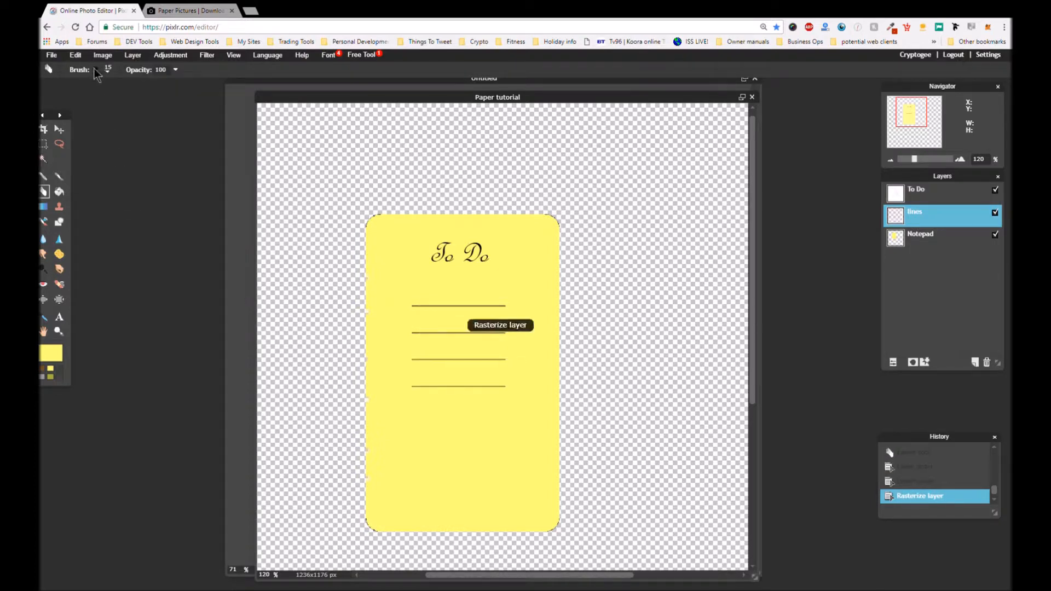
# - Enlarge the lines with Free transform so they span most of the note's width and fill the area below the heading
pyautogui.click(74, 56)
pyautogui.click(100, 136)
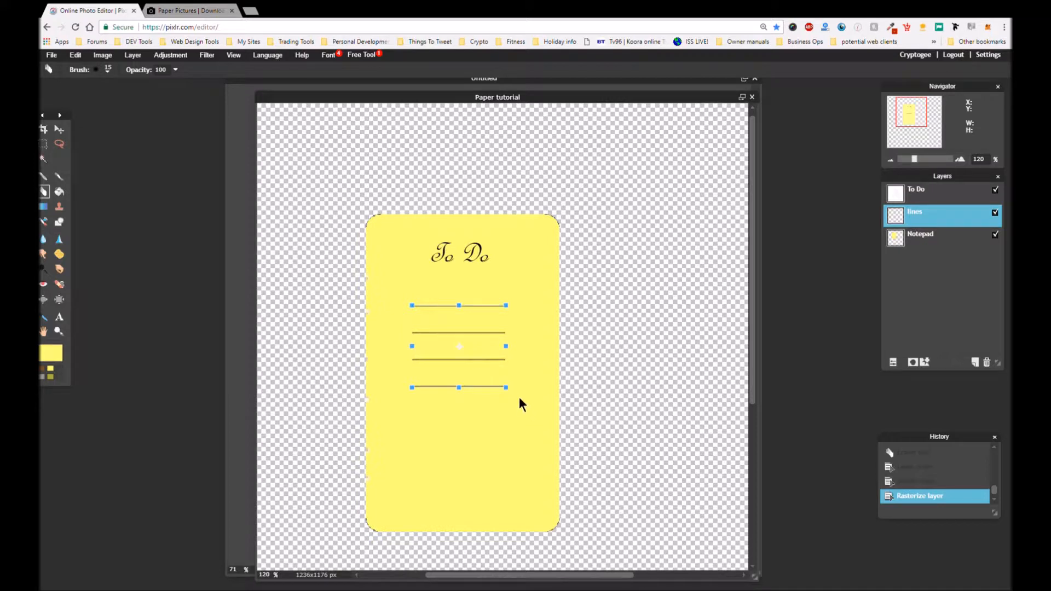
pyautogui.moveTo(506, 387); pyautogui.dragTo(516, 424)
pyautogui.moveTo(484, 344); pyautogui.dragTo(497, 391)
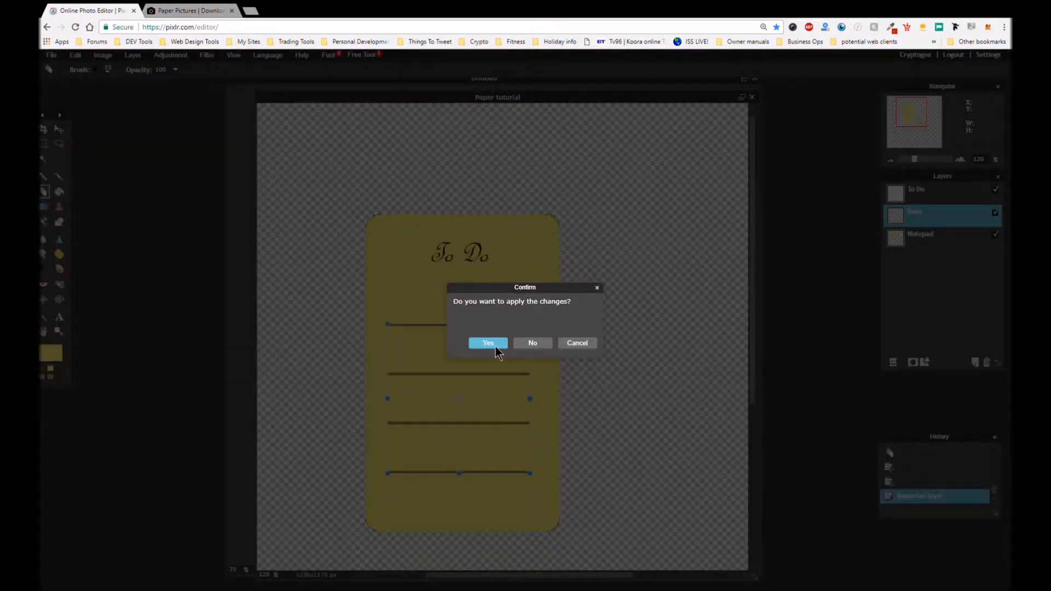
pyautogui.click(495, 346)
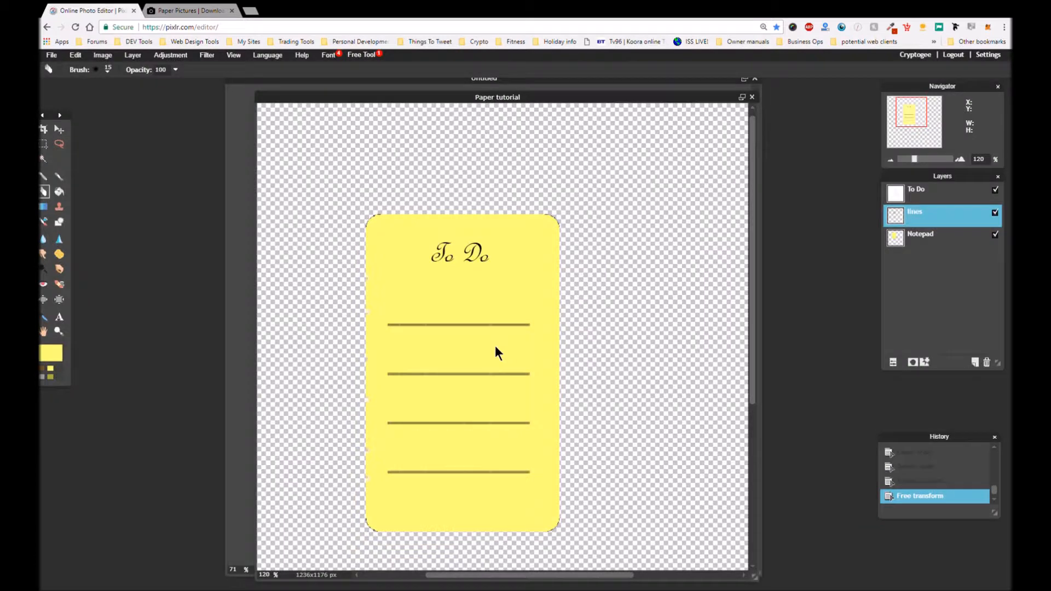
# - Add the text "- Vote for Cryptogee" above the first writing line
pyautogui.click(63, 318)
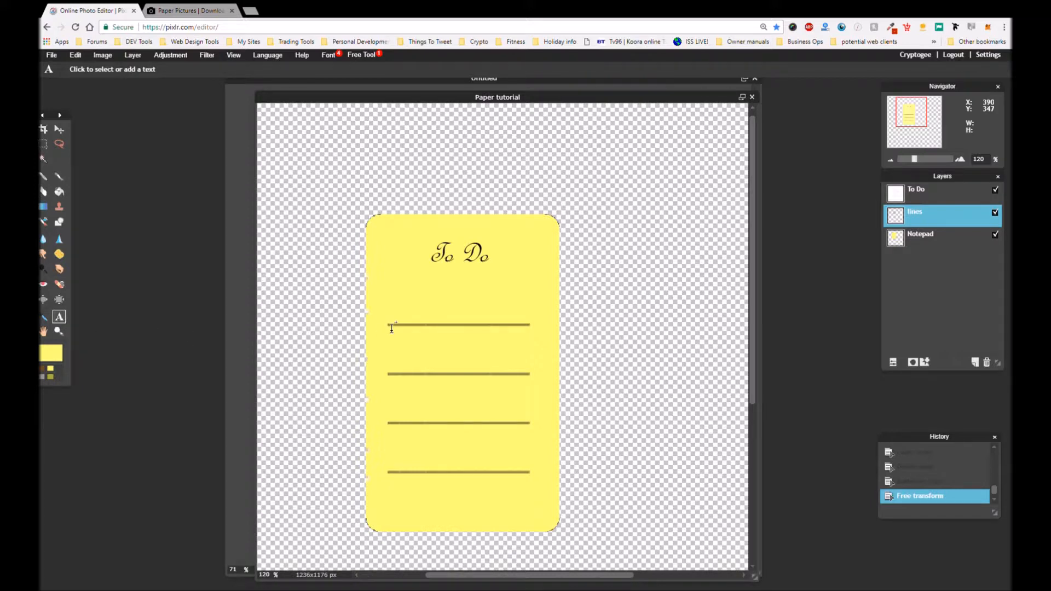
pyautogui.click(403, 318)
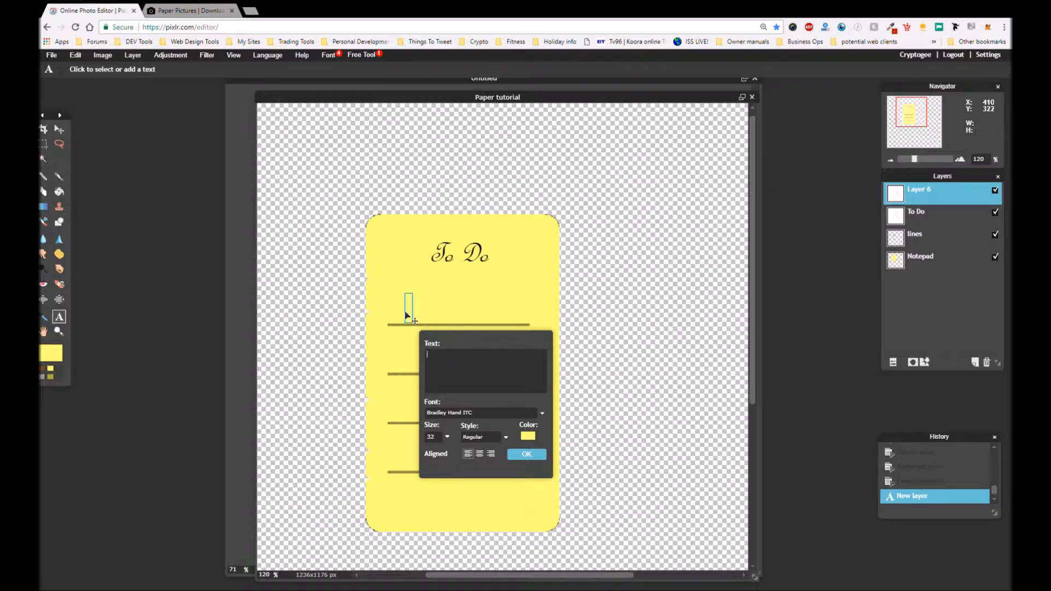
pyautogui.write('[')
pyautogui.press('BackSpace')
pyautogui.write('Vote for Cryptogee')
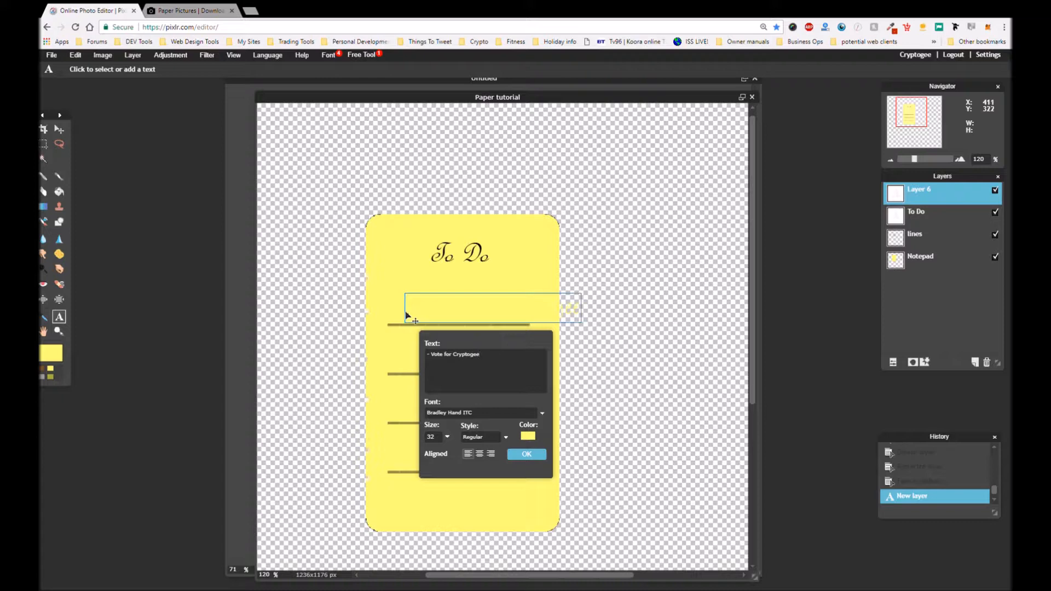
# - Set the new entry's text colour to black (000000) and its font to French Script MT
pyautogui.click(527, 438)
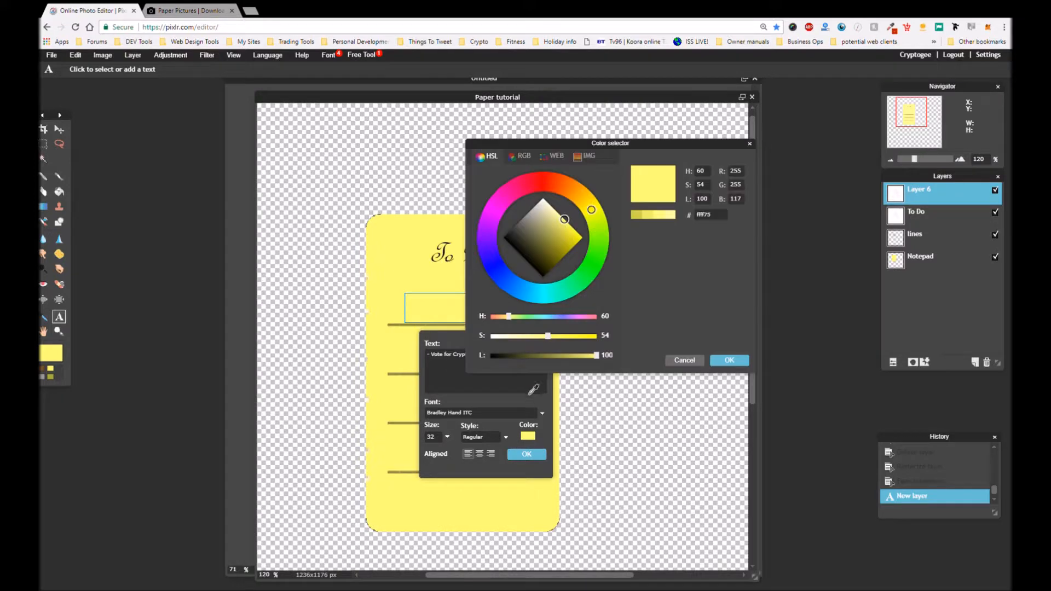
pyautogui.click(502, 242)
pyautogui.click(502, 241)
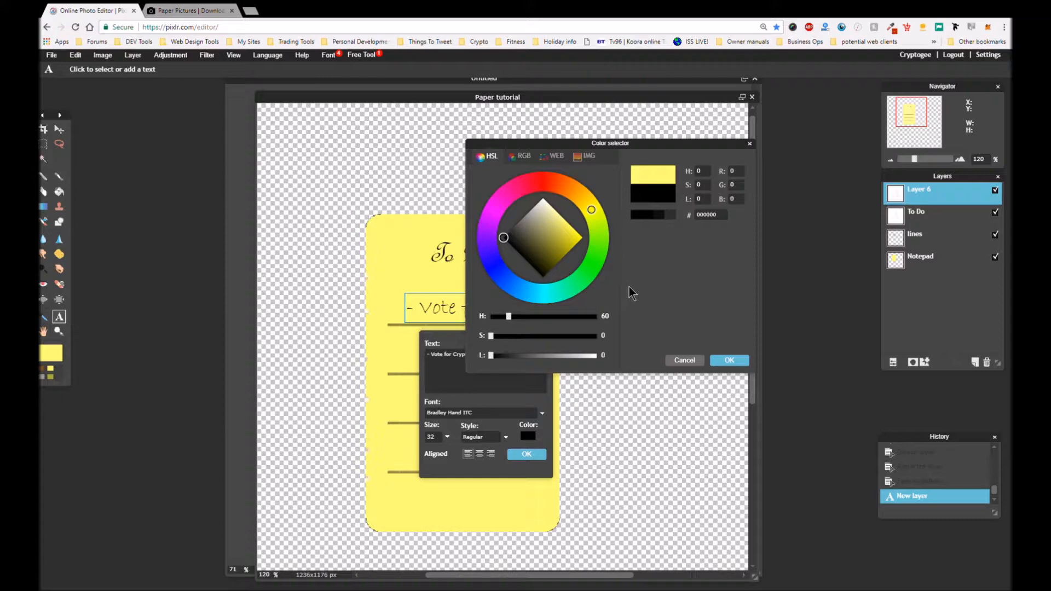
pyautogui.click(728, 361)
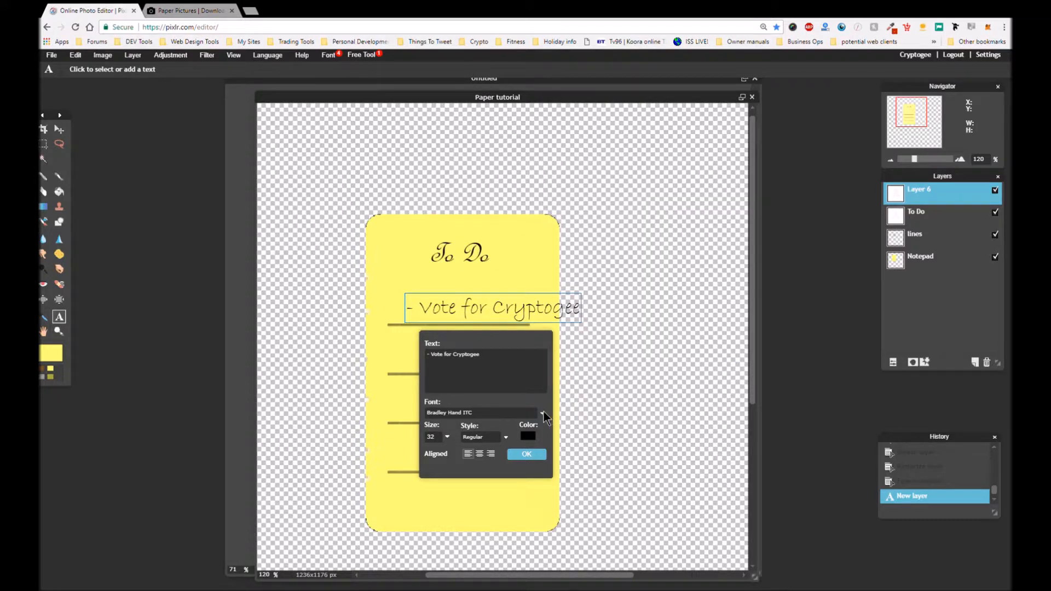
pyautogui.click(541, 414)
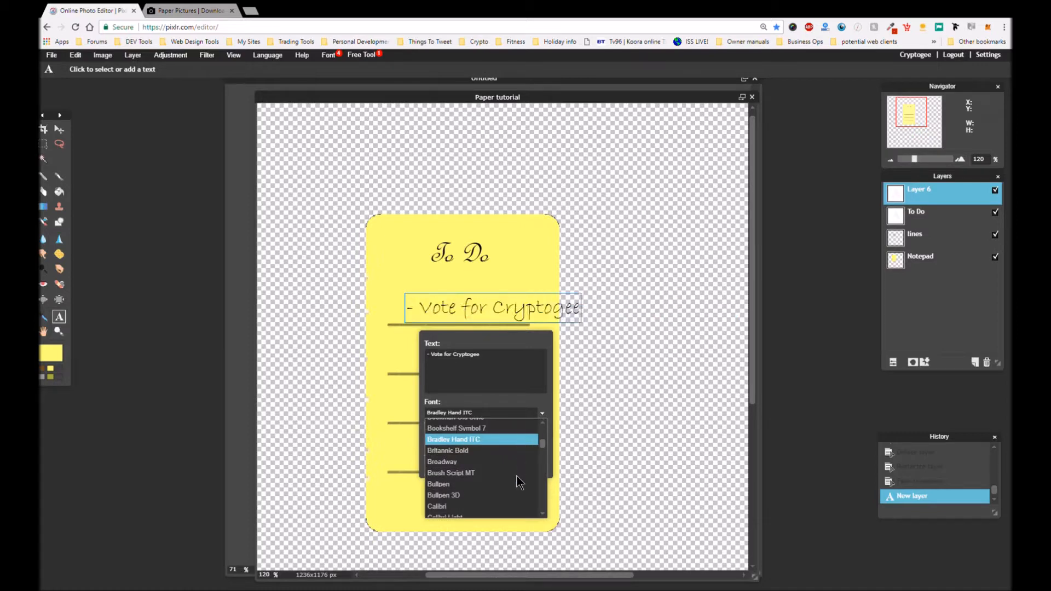
pyautogui.scroll(-5, 492, 469)
pyautogui.scroll(5, 502, 460)
pyautogui.click(498, 466)
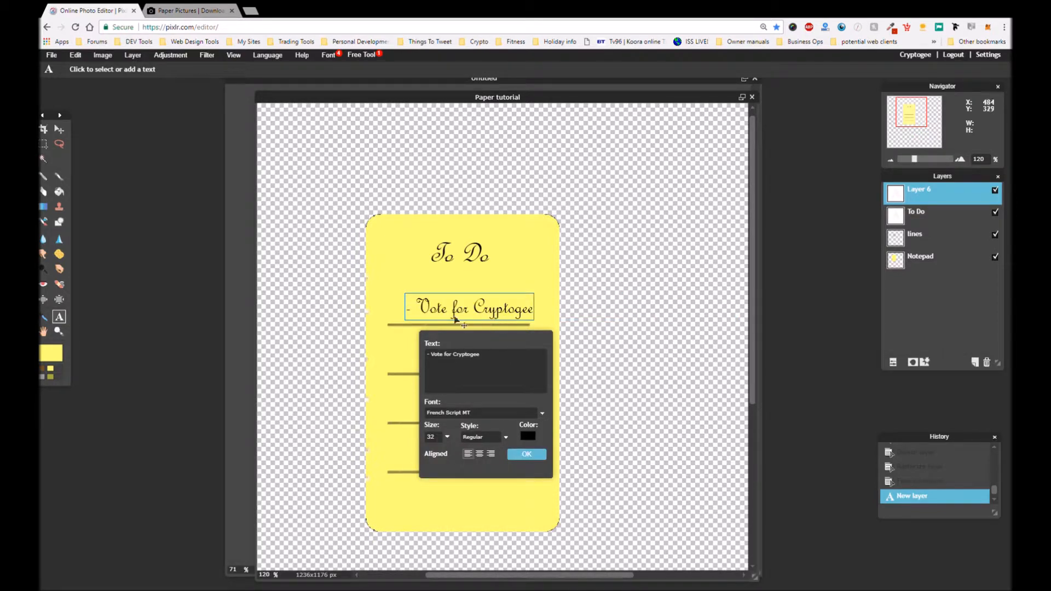
# - Position the "- Vote for Cryptogee" text on the first writing line, aligned with its left end, and finish the text
pyautogui.moveTo(456, 313); pyautogui.dragTo(440, 323)
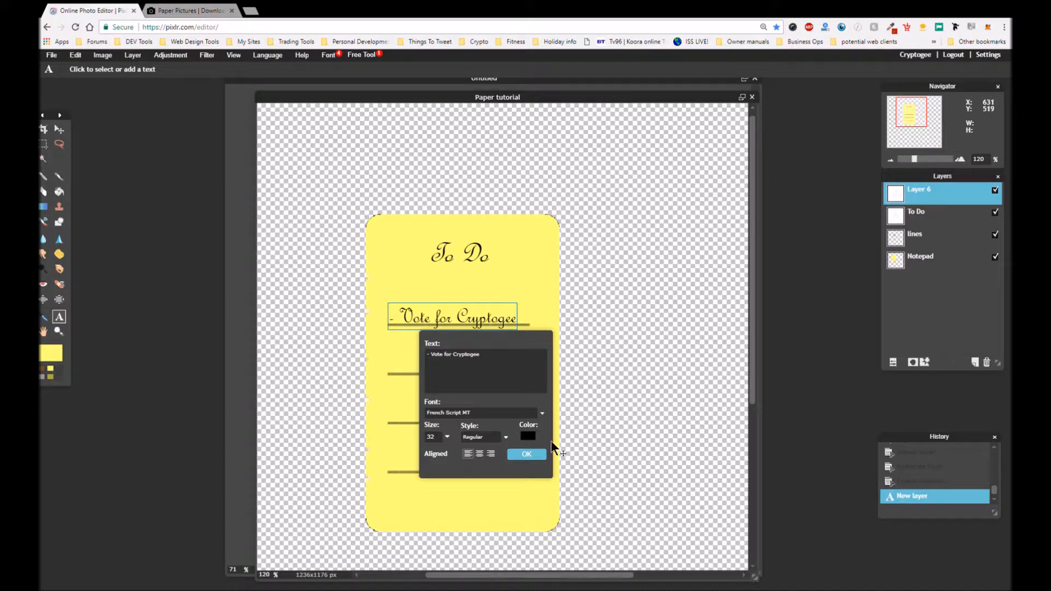
pyautogui.moveTo(489, 338); pyautogui.dragTo(694, 340)
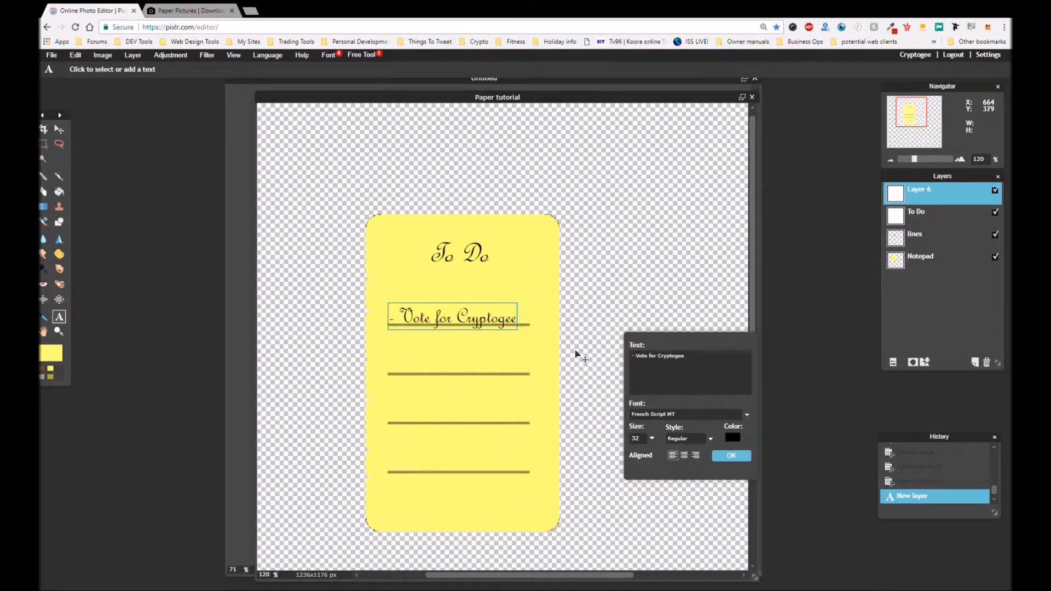
pyautogui.click(723, 453)
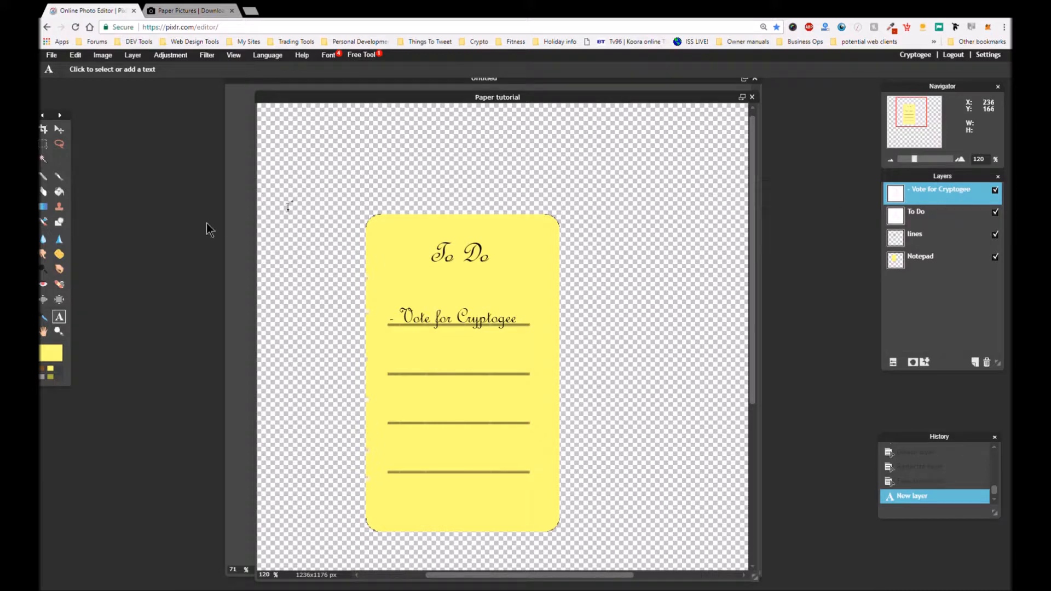
# - Duplicate the "- Vote for Cryptogee" text layer twice
pyautogui.click(138, 53)
pyautogui.click(142, 77)
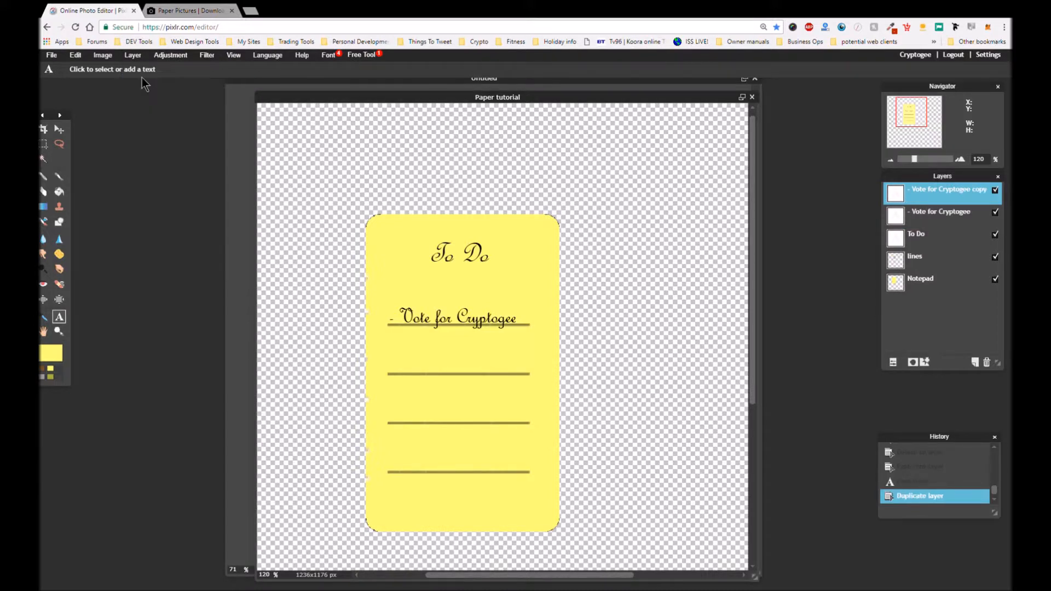
pyautogui.click(134, 54)
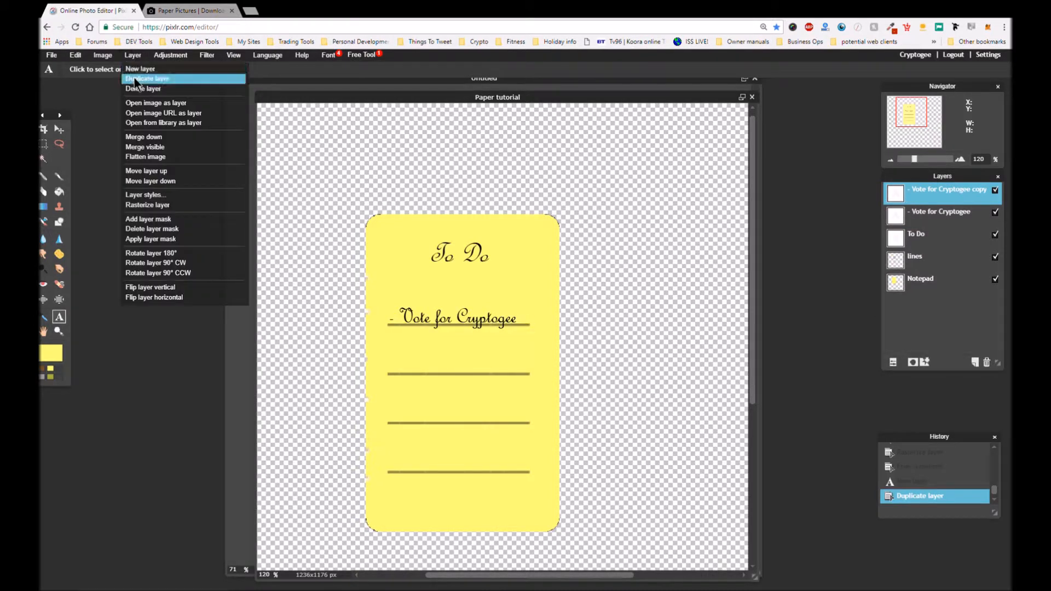
pyautogui.click(134, 78)
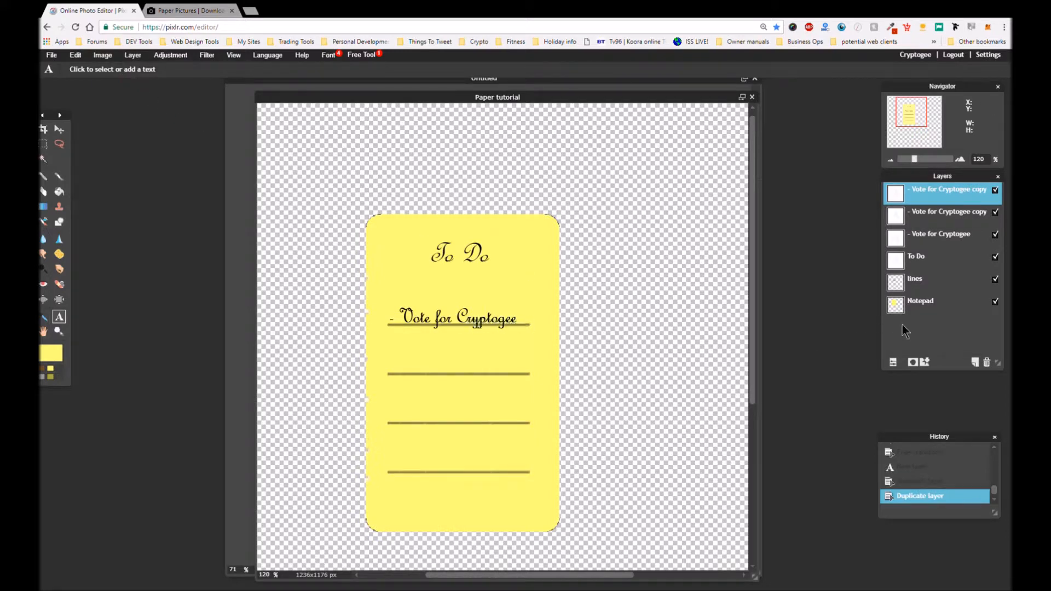
# - Open the text of the lower duplicate layer for editing and place it on the second writing line
pyautogui.click(939, 221)
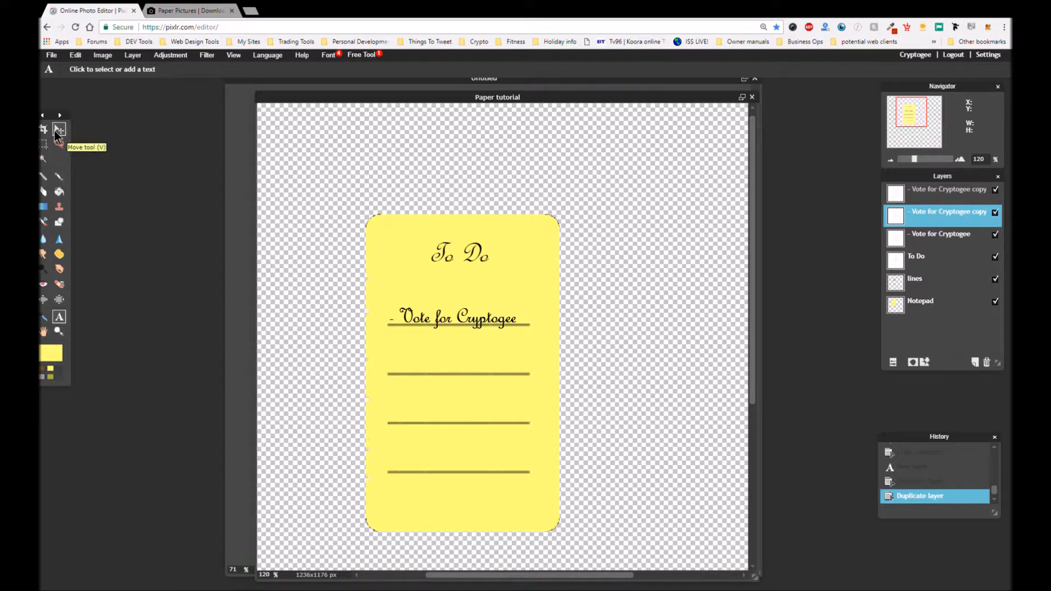
pyautogui.click(59, 130)
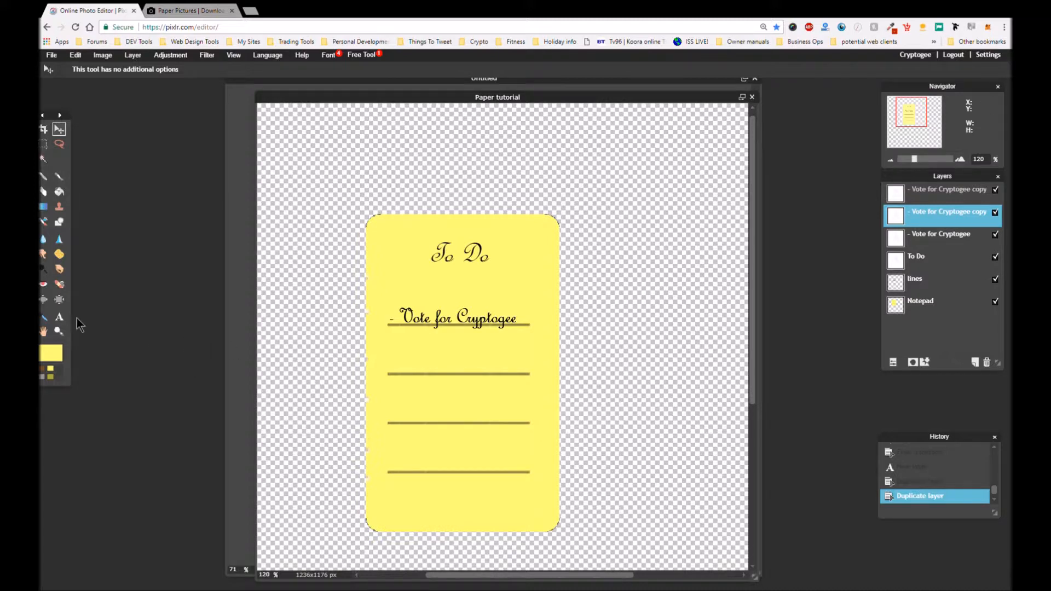
pyautogui.click(60, 316)
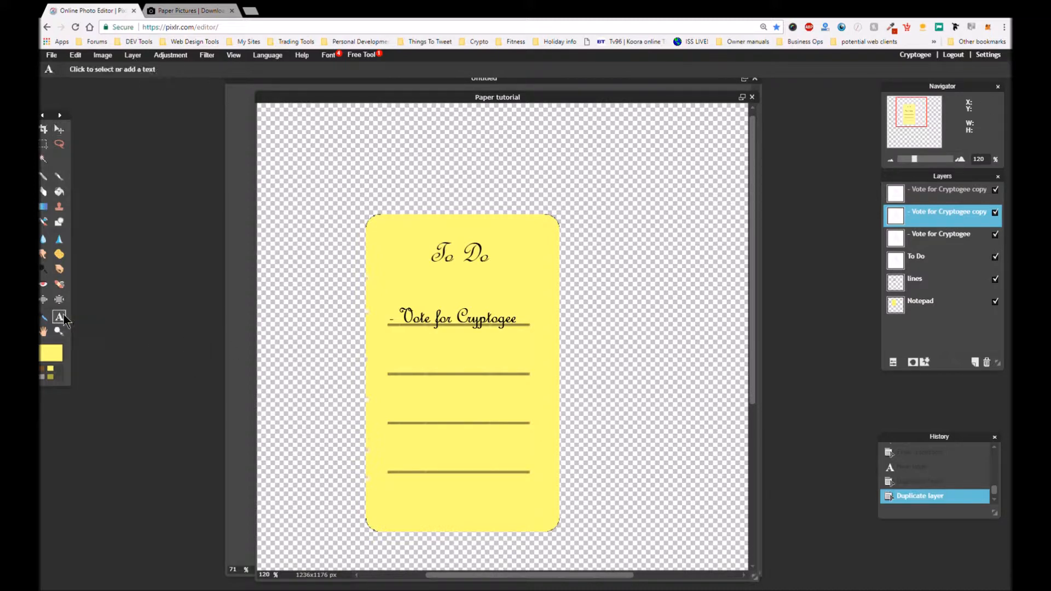
pyautogui.click(432, 315)
pyautogui.moveTo(446, 323); pyautogui.dragTo(444, 371)
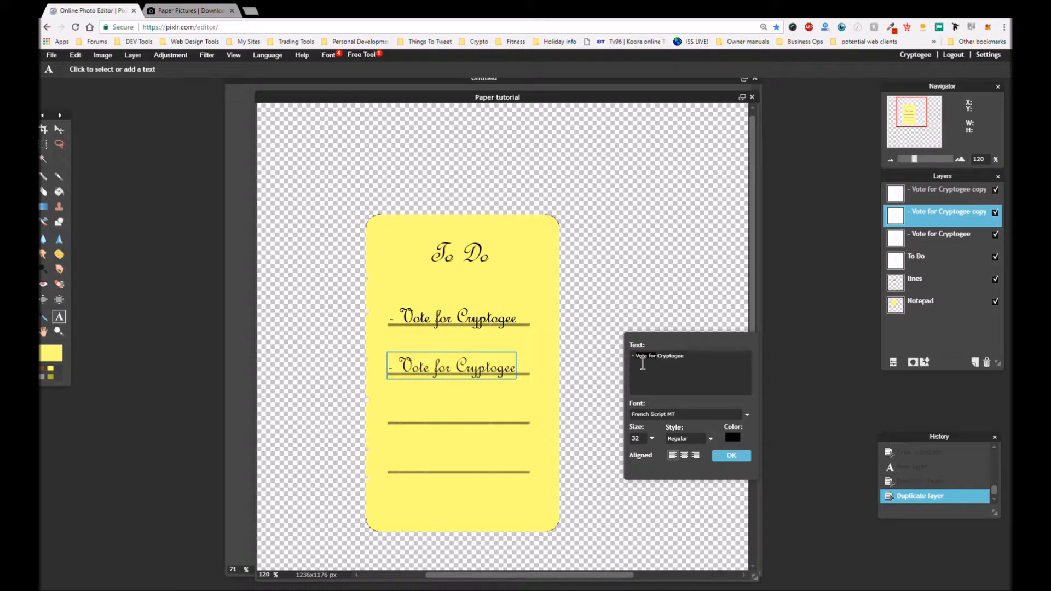
# - Change the second entry to "- Resteem Cryptogee" and finish the third entry as "- Follow Cryptogee" in italic
pyautogui.press('Delete')
pyautogui.press('Delete')
pyautogui.press('Delete')
pyautogui.press('Delete')
pyautogui.press('Delete')
pyautogui.press('Delete')
pyautogui.press('Delete')
pyautogui.press('Delete')
pyautogui.write('Resteem')
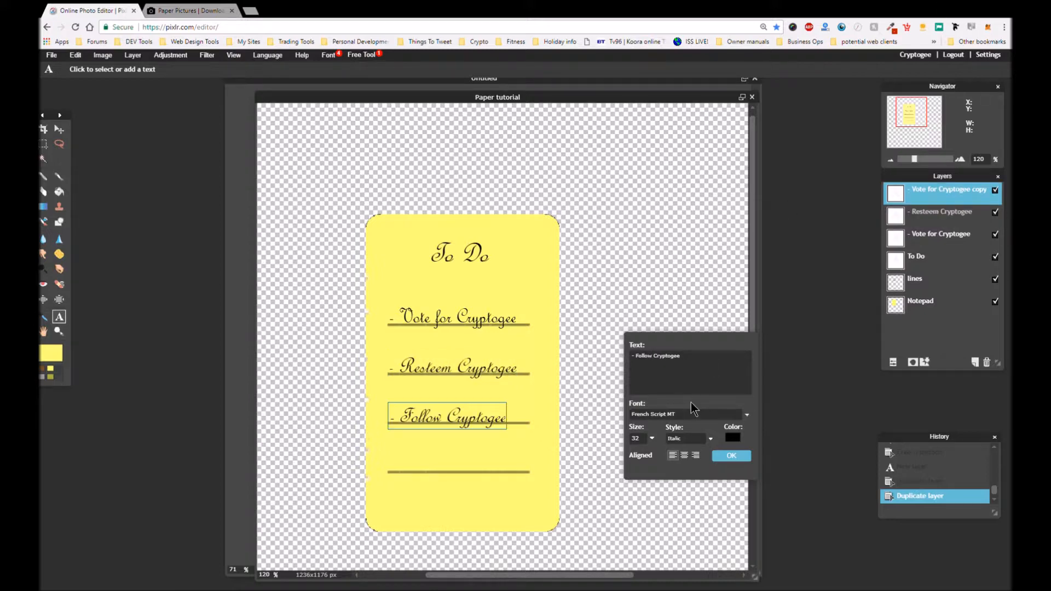
pyautogui.click(721, 459)
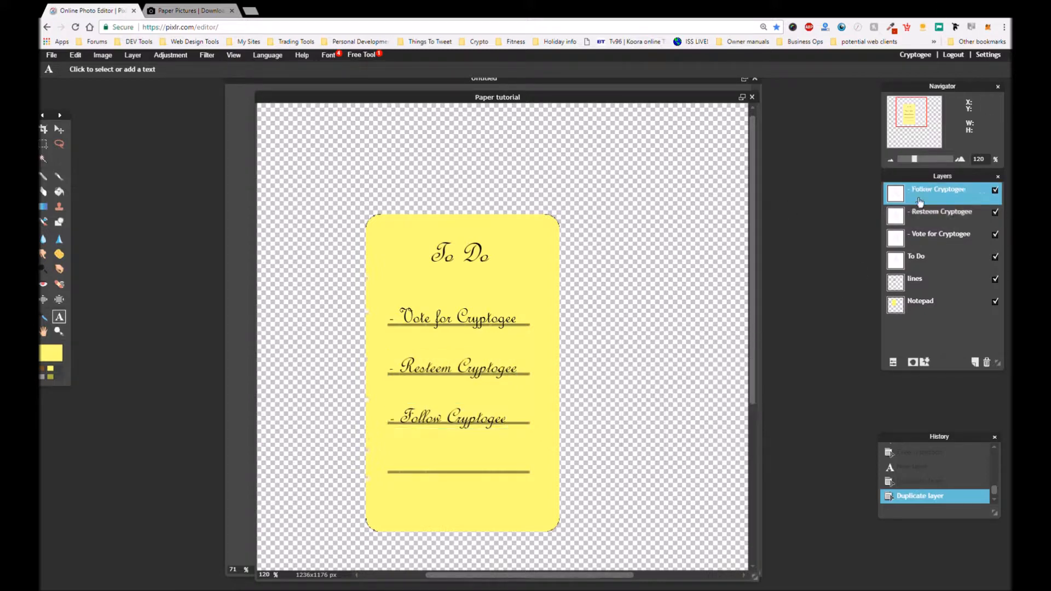
# - Set the style of the "- Vote for Cryptogee" text to Italic and finish the edit
pyautogui.click(941, 243)
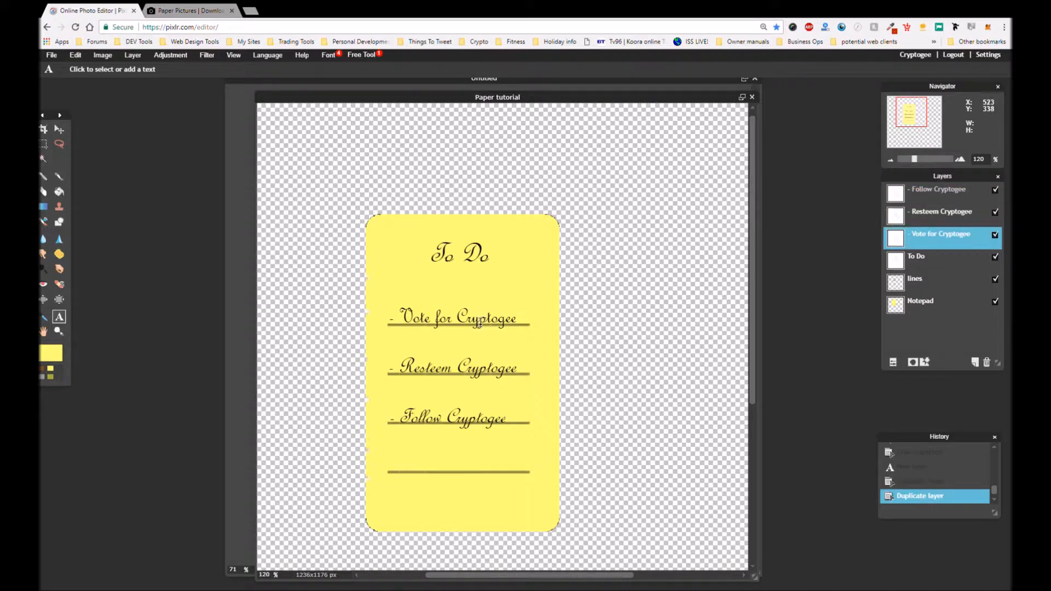
pyautogui.click(512, 313)
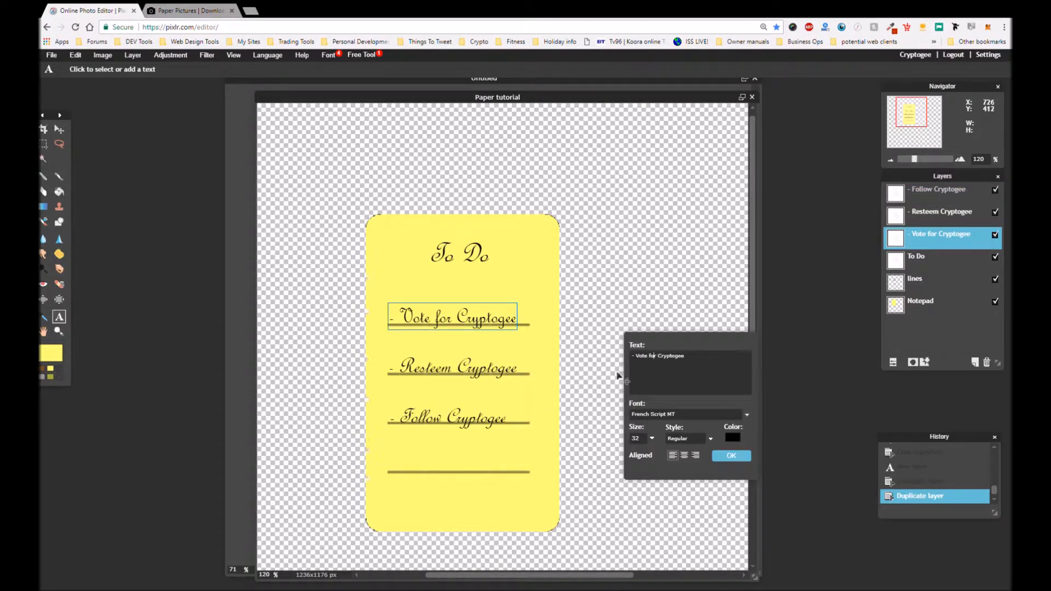
pyautogui.click(710, 438)
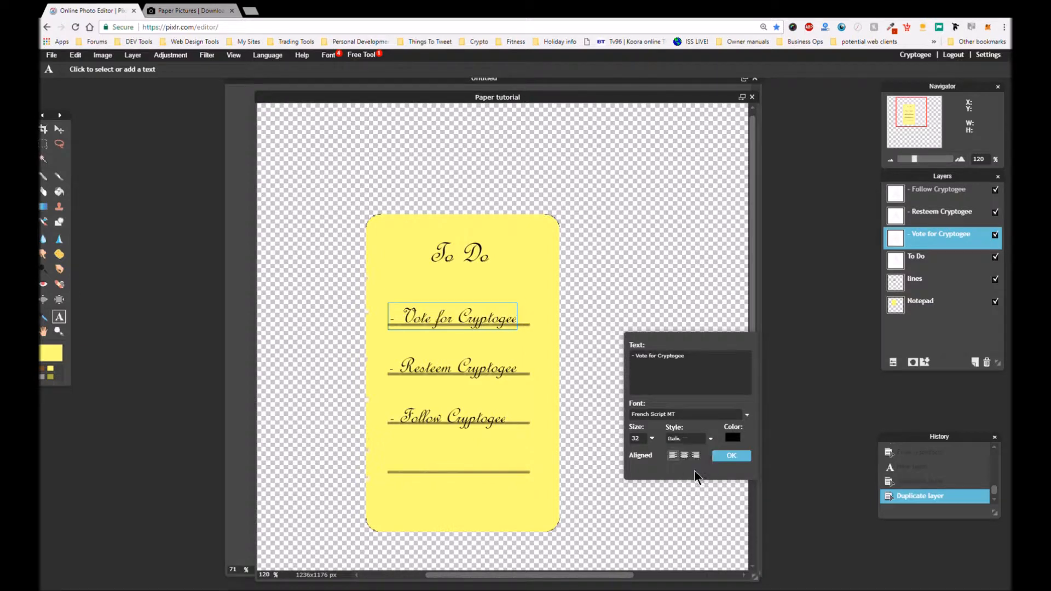
pyautogui.click(700, 369)
pyautogui.click(722, 456)
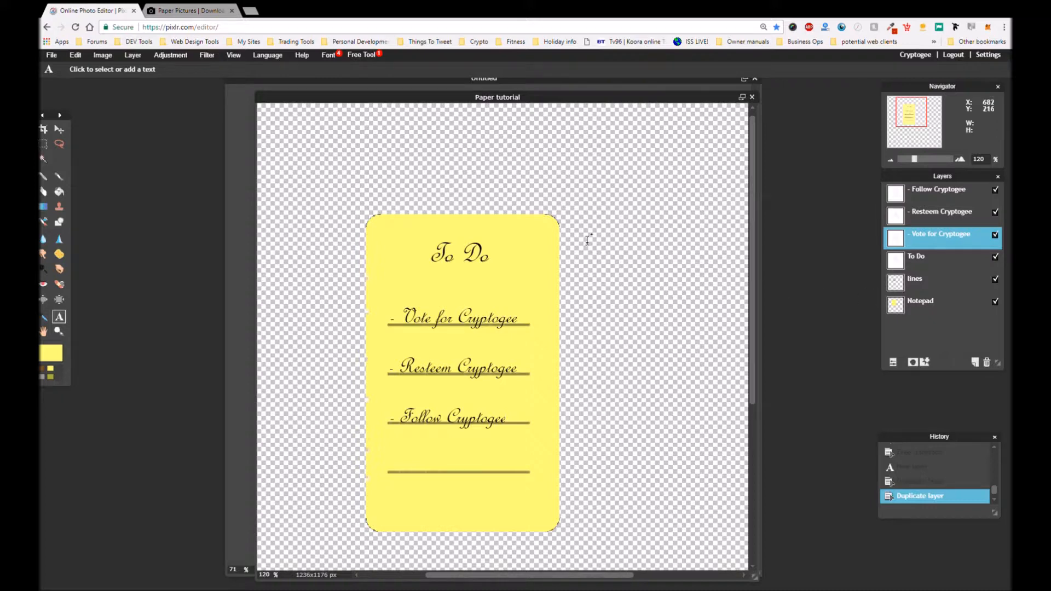
# - Flatten the image into a single layer and move the whole note up and slightly right on the canvas
pyautogui.click(98, 55)
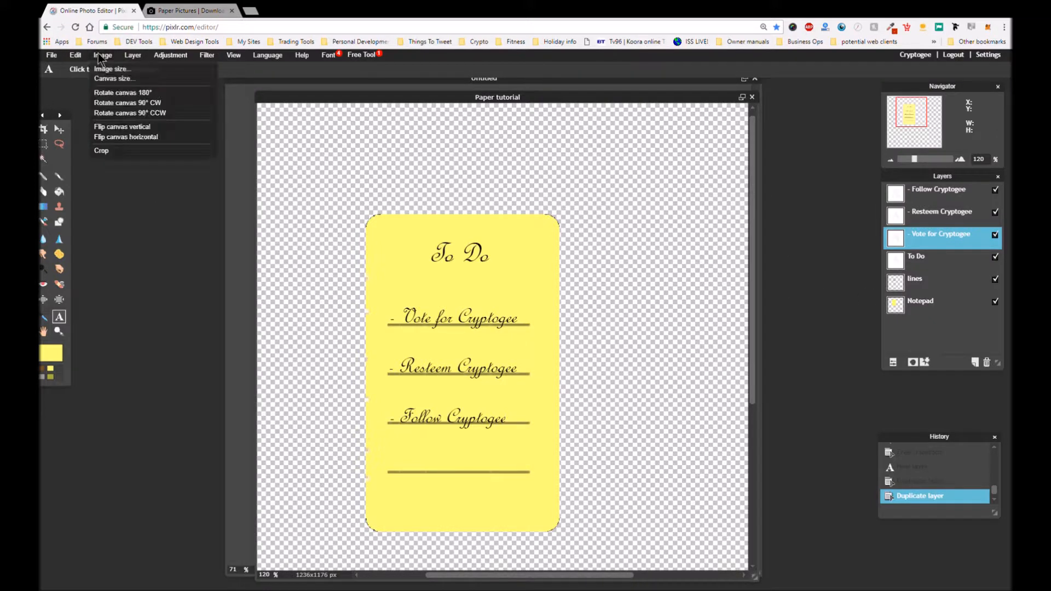
pyautogui.click(133, 55)
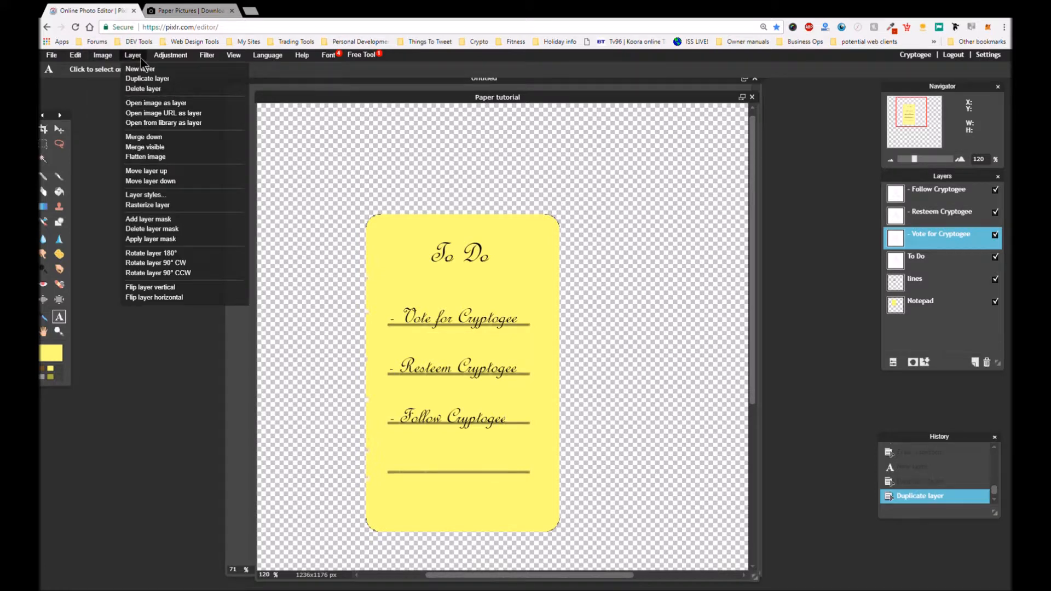
pyautogui.click(156, 160)
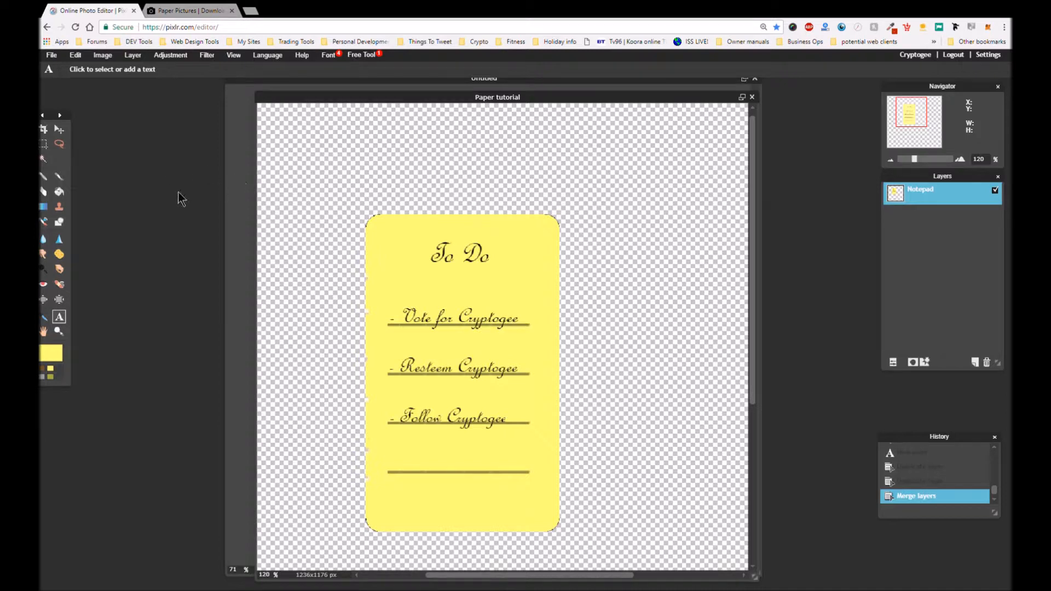
pyautogui.click(59, 130)
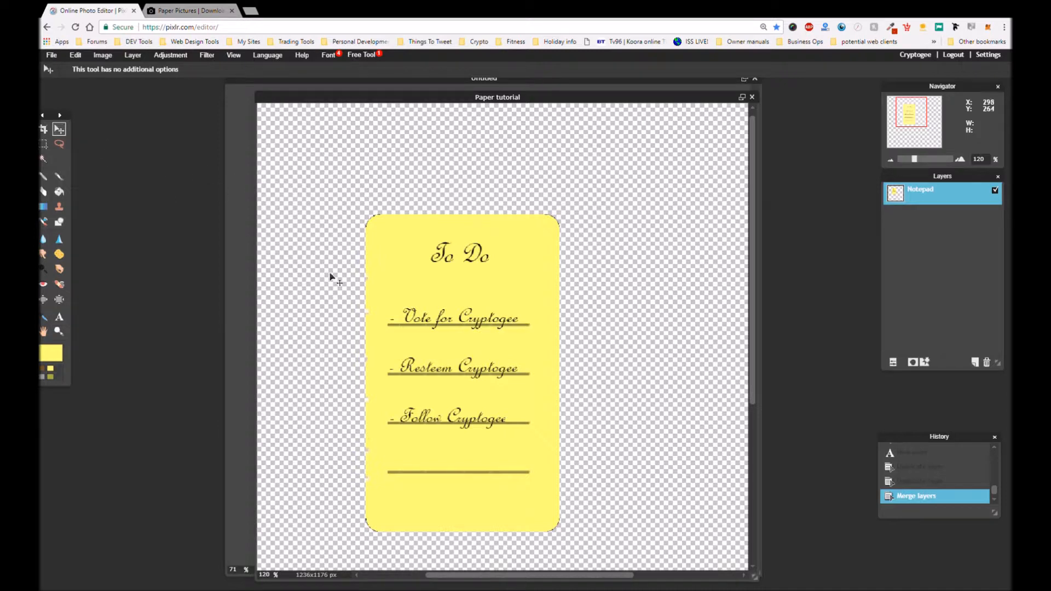
pyautogui.moveTo(432, 329); pyautogui.dragTo(452, 262)
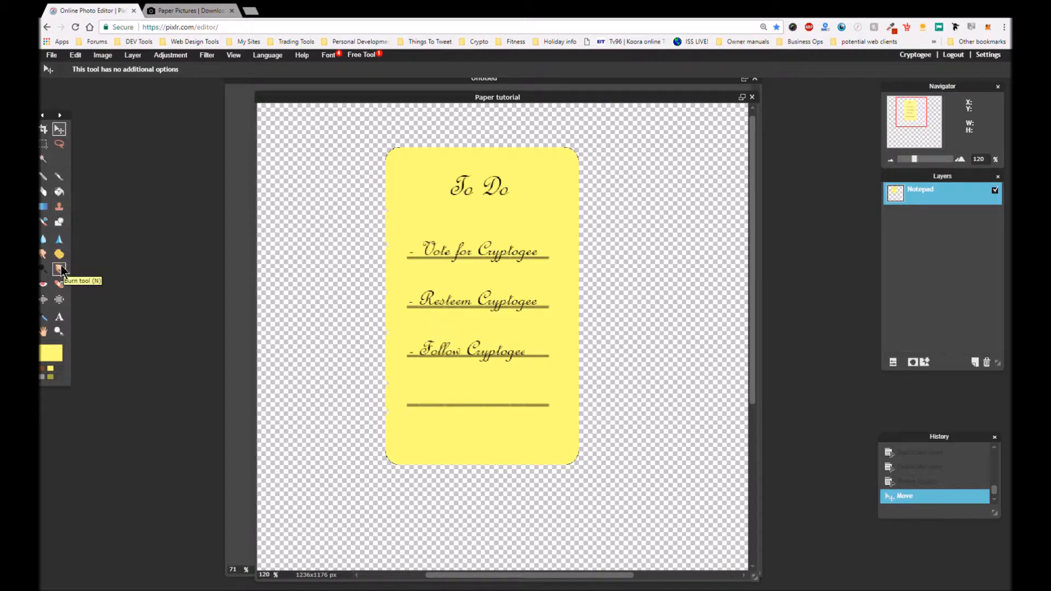
# - Set up the Ellipse tool for unfilled shapes with a border size of 2
pyautogui.click(60, 222)
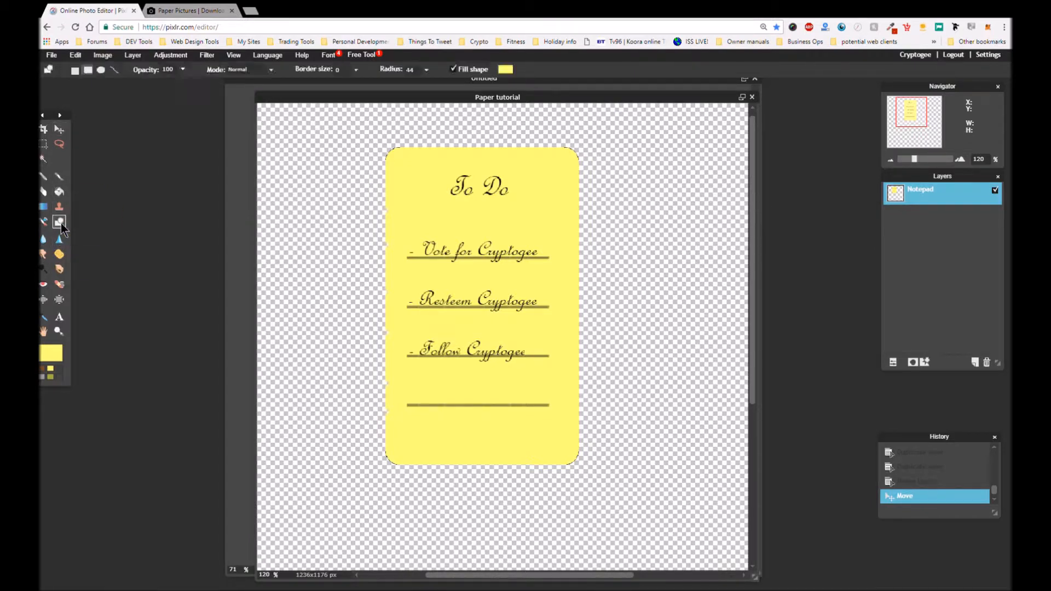
pyautogui.click(103, 70)
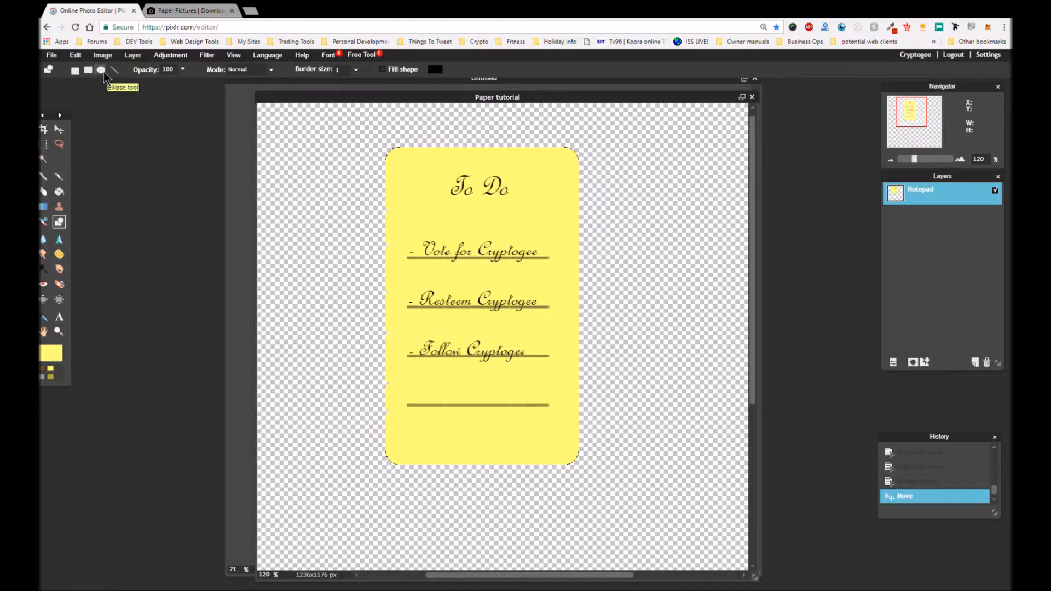
pyautogui.click(435, 72)
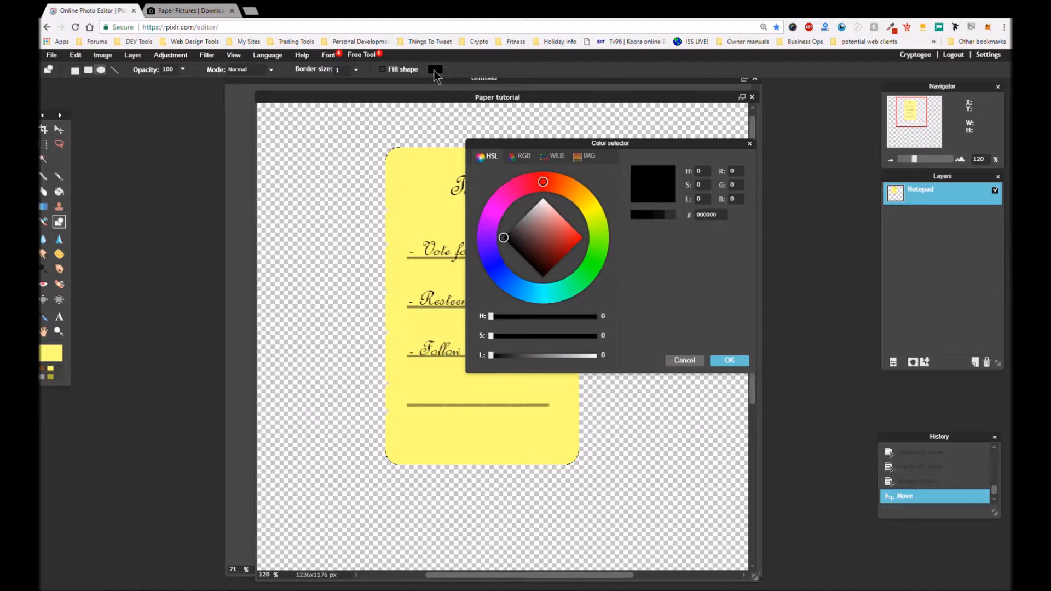
pyautogui.click(684, 361)
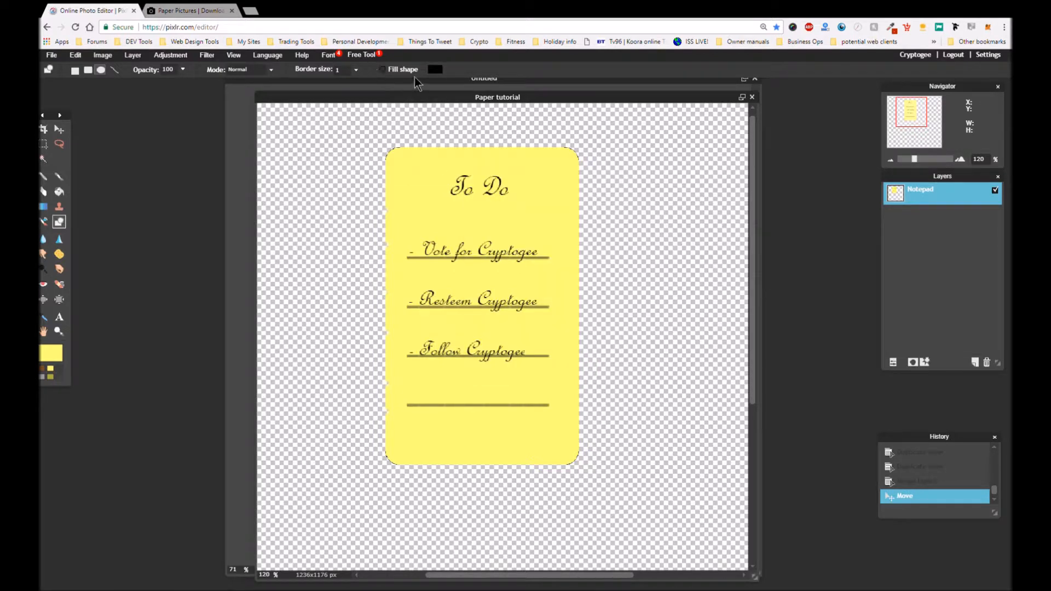
pyautogui.click(354, 72)
pyautogui.moveTo(307, 86); pyautogui.dragTo(304, 84)
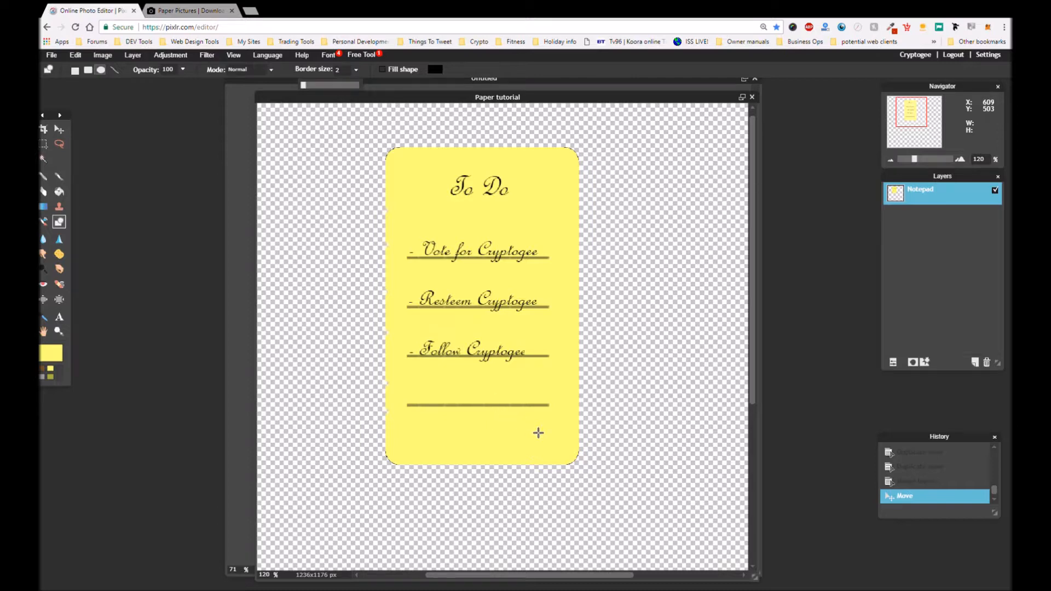
pyautogui.moveTo(537, 432); pyautogui.dragTo(561, 454)
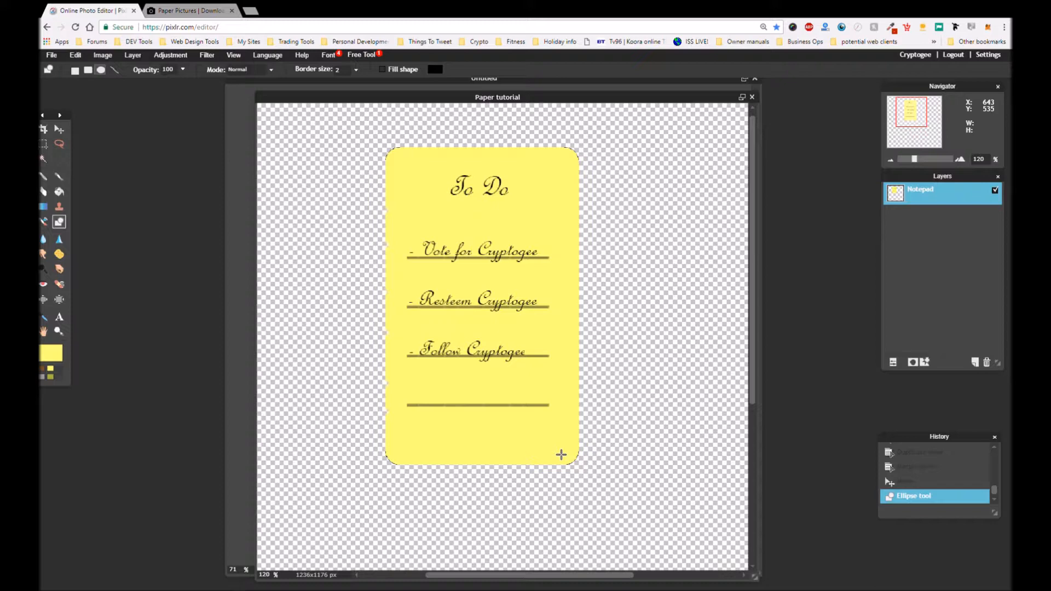
pyautogui.hotkey('ctrl', 'z')
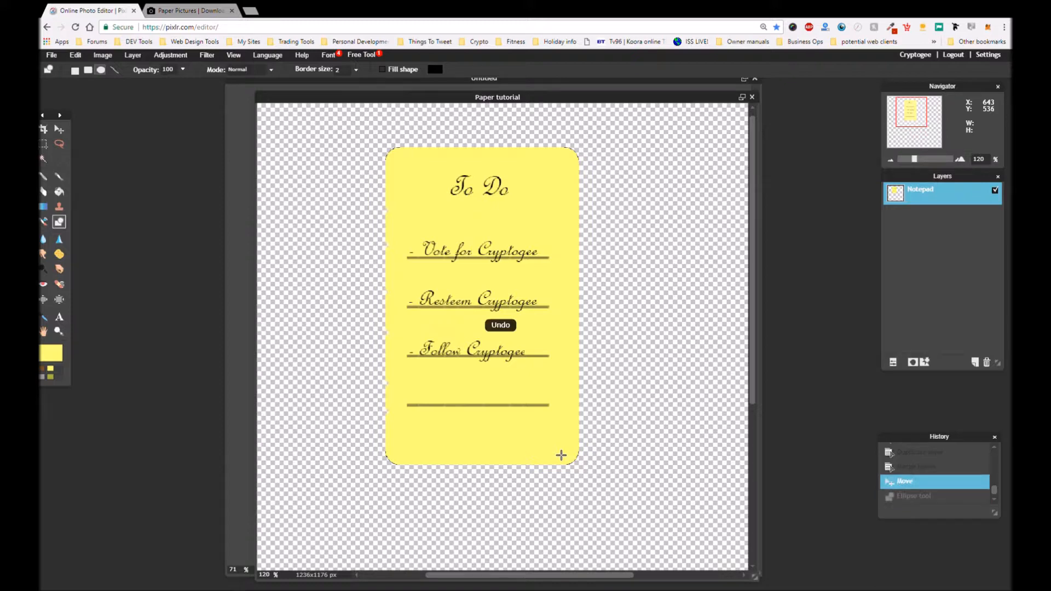
pyautogui.click(42, 355)
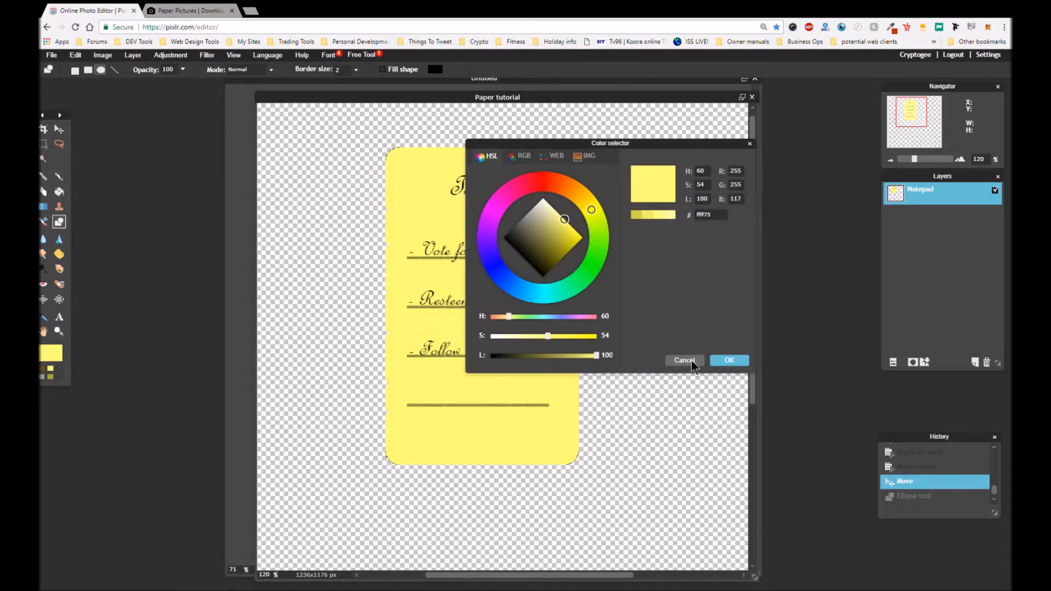
pyautogui.click(684, 360)
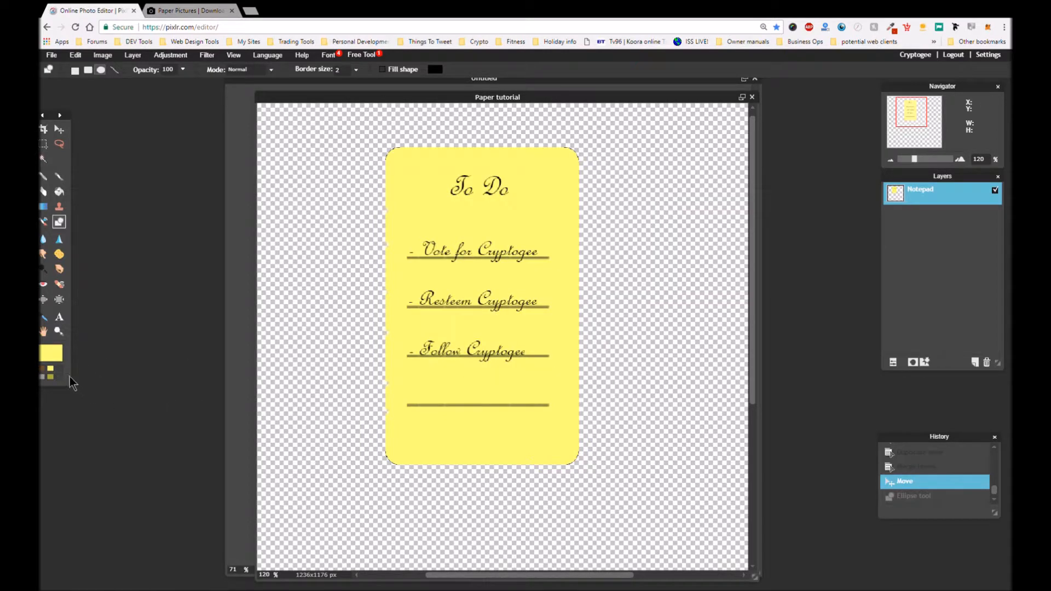
# - Set the main colour to light blue (RGB 117, 143, 255) and draw a small upright ellipse in the note's lower-right corner
pyautogui.click(53, 356)
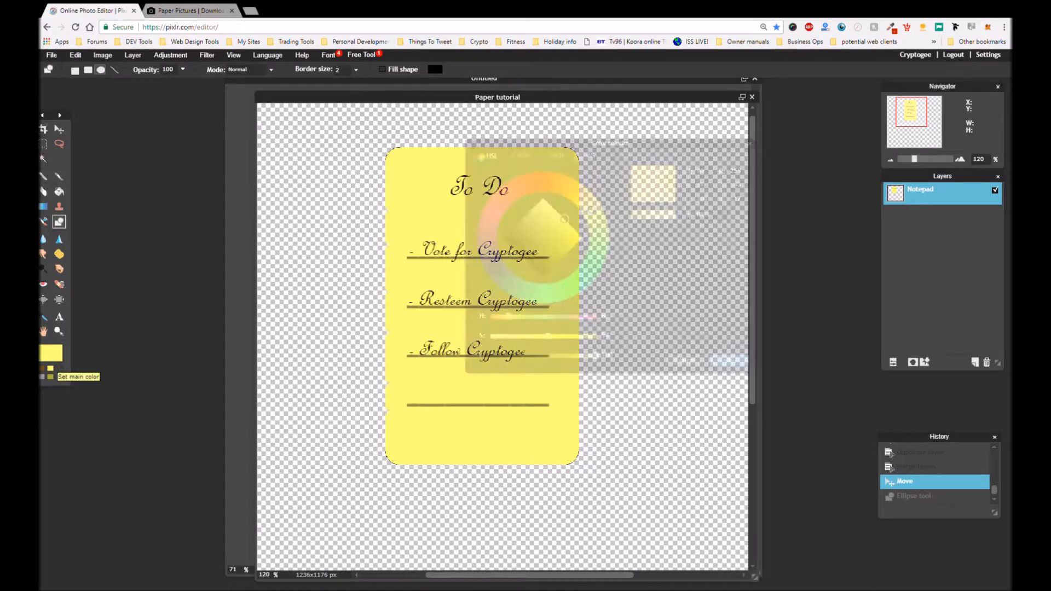
pyautogui.click(504, 278)
pyautogui.moveTo(505, 278); pyautogui.dragTo(501, 276)
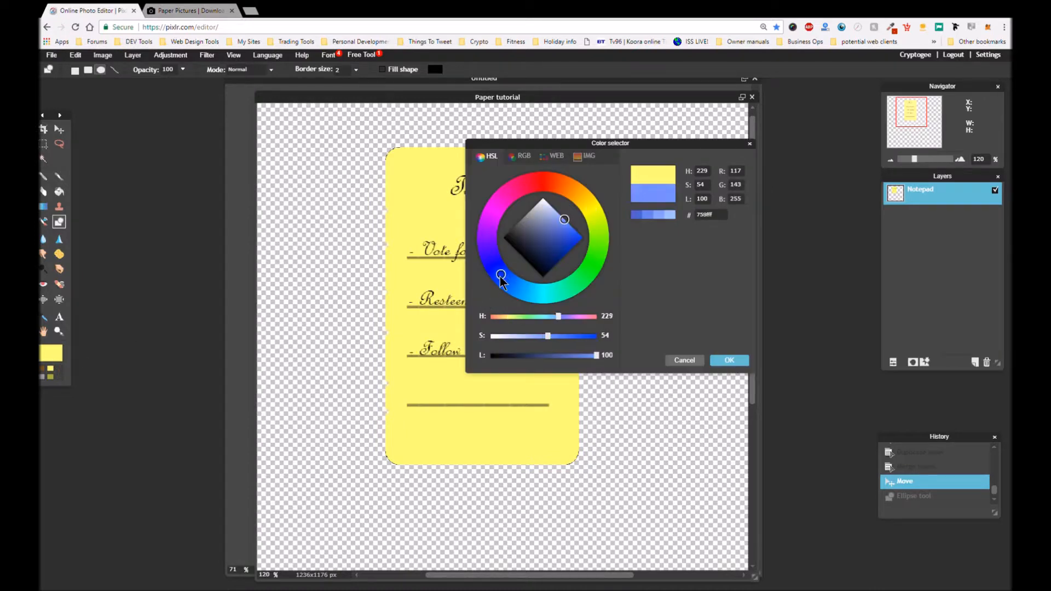
pyautogui.click(721, 358)
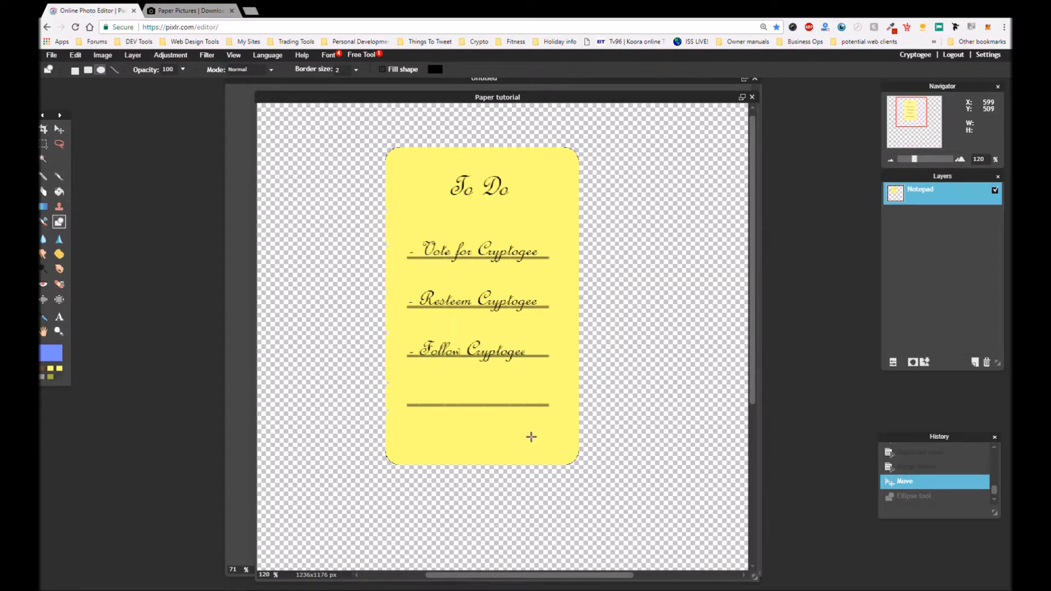
pyautogui.moveTo(550, 436); pyautogui.dragTo(567, 463)
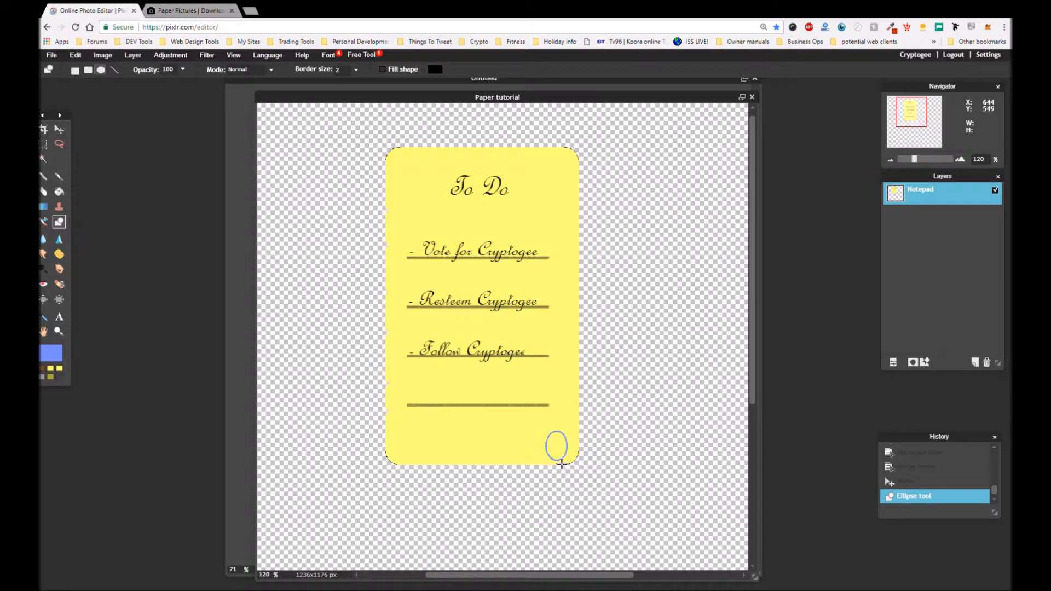
# - Draw two tiny ellipses as eyes and one flat ellipse as a mouth inside the blue oval face outline
pyautogui.scroll(11, 557, 413)
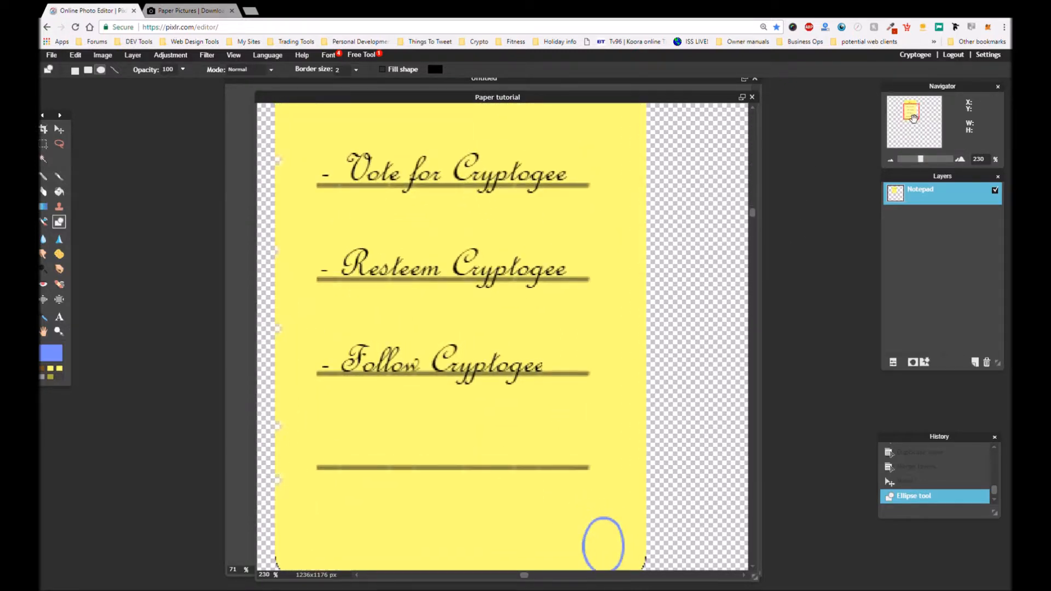
pyautogui.moveTo(913, 118); pyautogui.dragTo(916, 128)
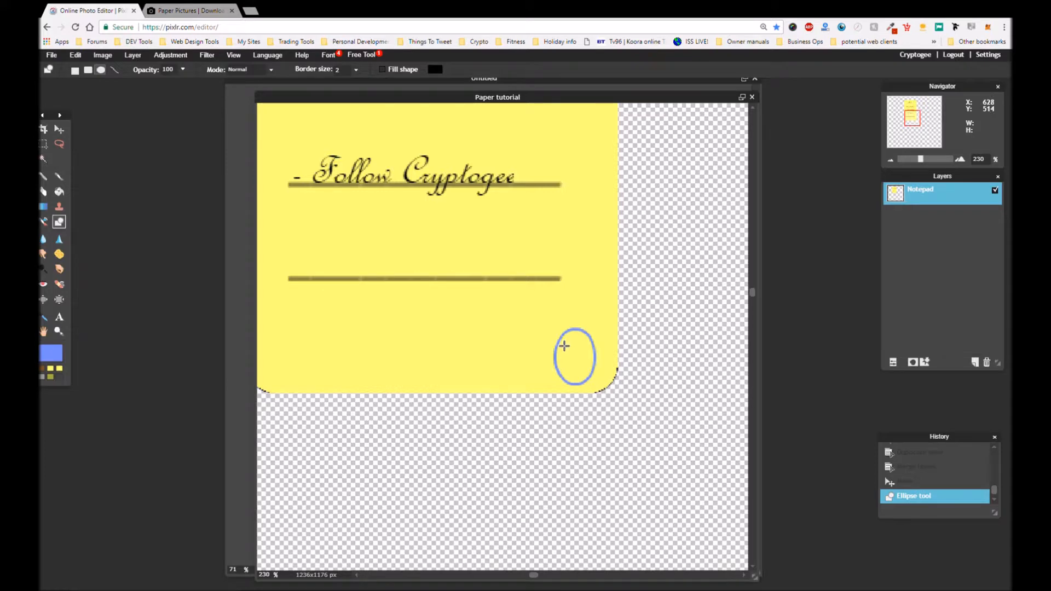
pyautogui.moveTo(567, 352); pyautogui.dragTo(564, 346)
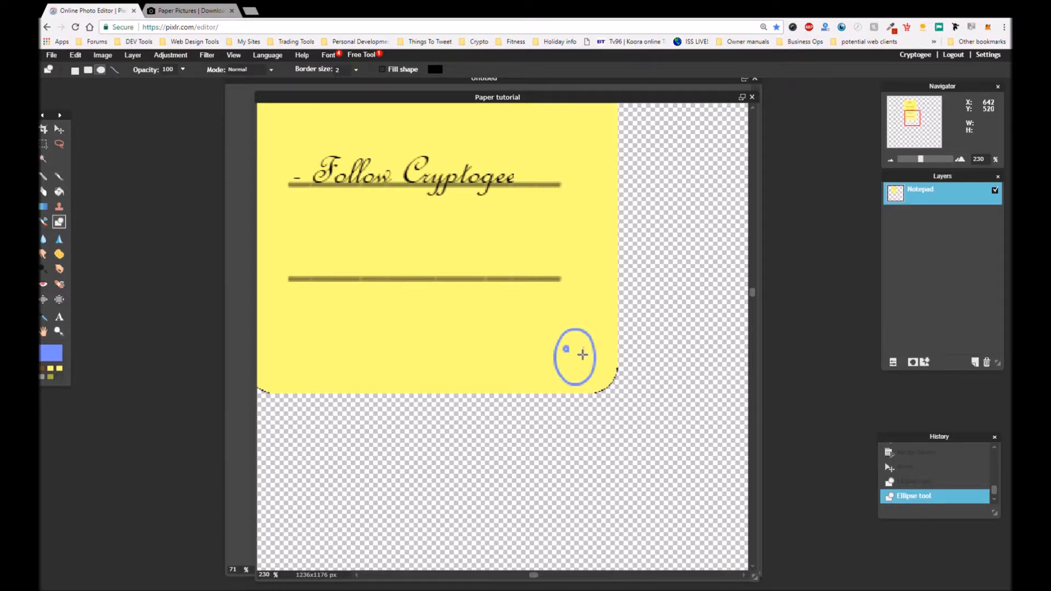
pyautogui.moveTo(583, 356); pyautogui.dragTo(584, 345)
pyautogui.hotkey('ctrl', 'z')
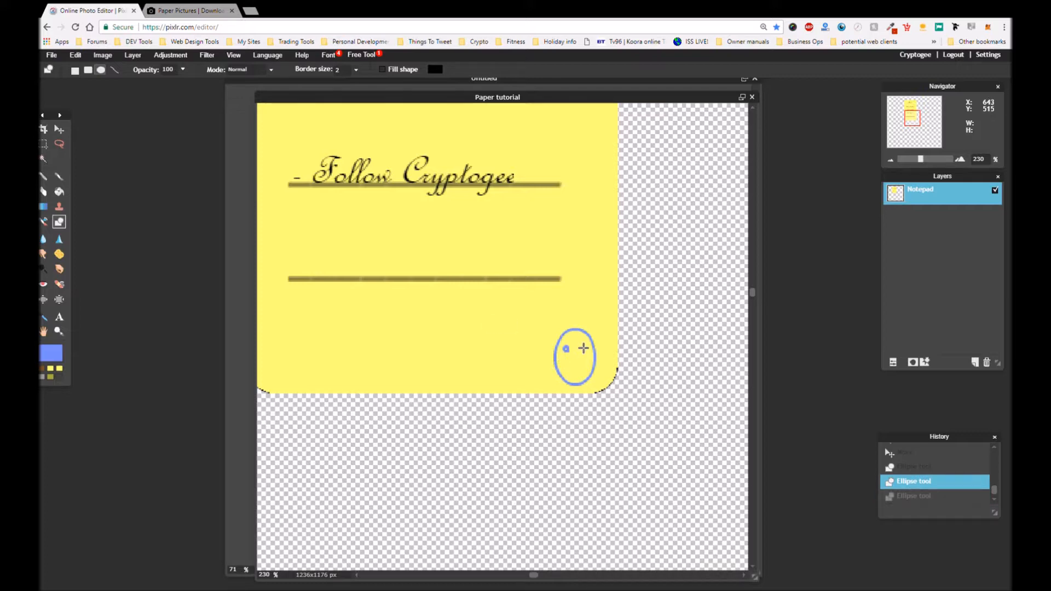
pyautogui.moveTo(579, 355); pyautogui.dragTo(584, 346)
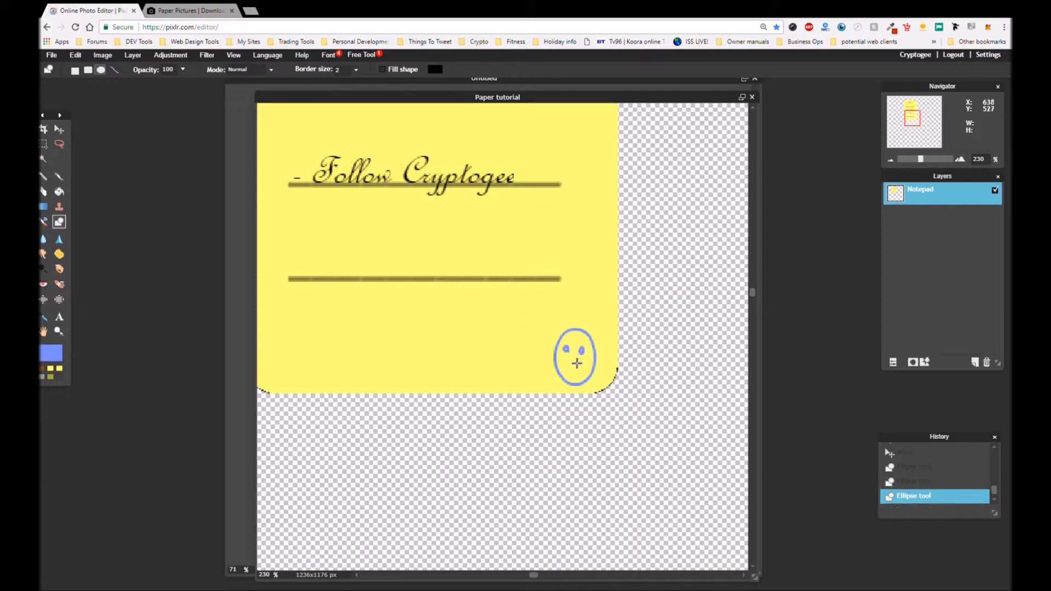
pyautogui.moveTo(567, 368); pyautogui.dragTo(579, 370)
pyautogui.moveTo(583, 369); pyautogui.dragTo(583, 369)
# - Dab a blue smudge on the lower-left edge of the face with the soft 20 px brush
pyautogui.scroll(-1, 462, 325)
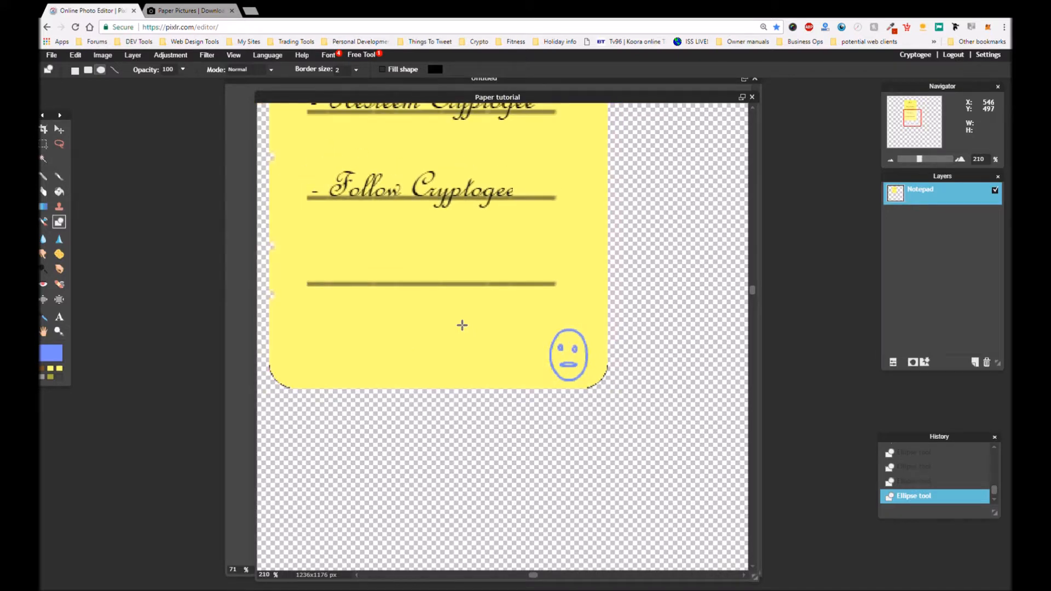
pyautogui.click(62, 179)
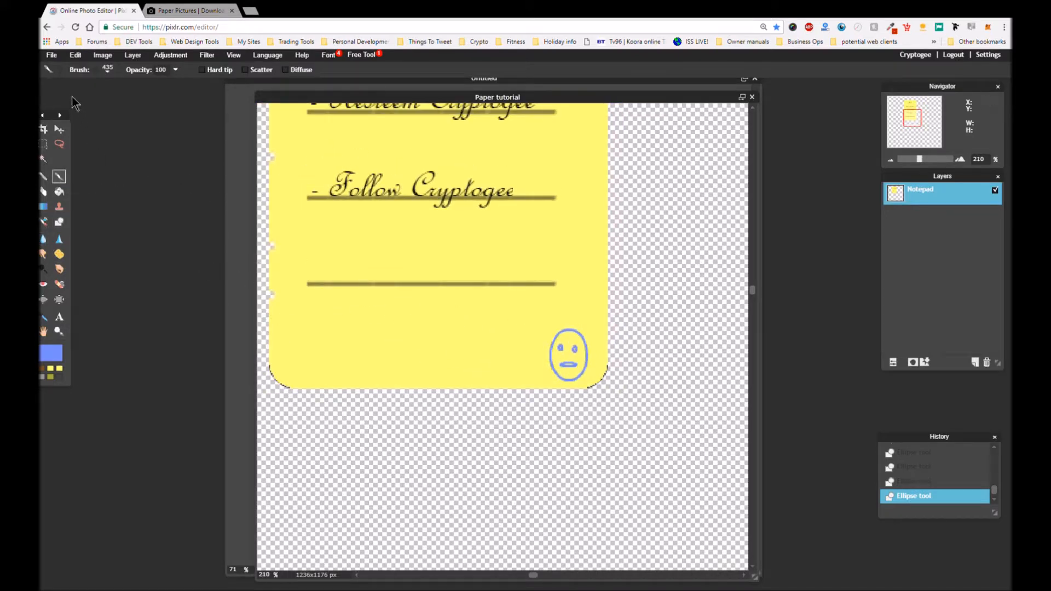
pyautogui.click(97, 67)
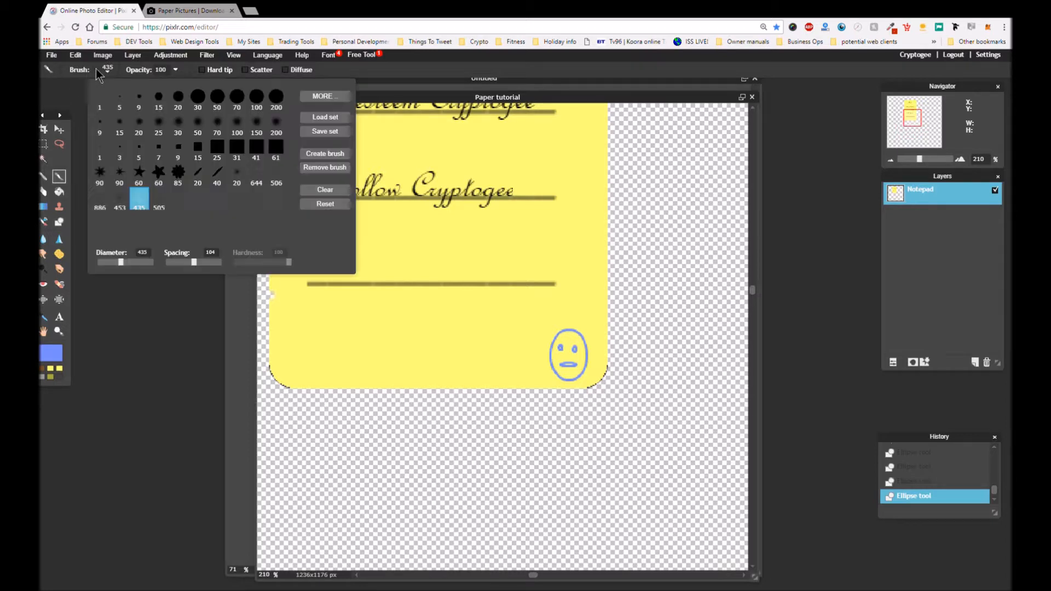
pyautogui.click(139, 121)
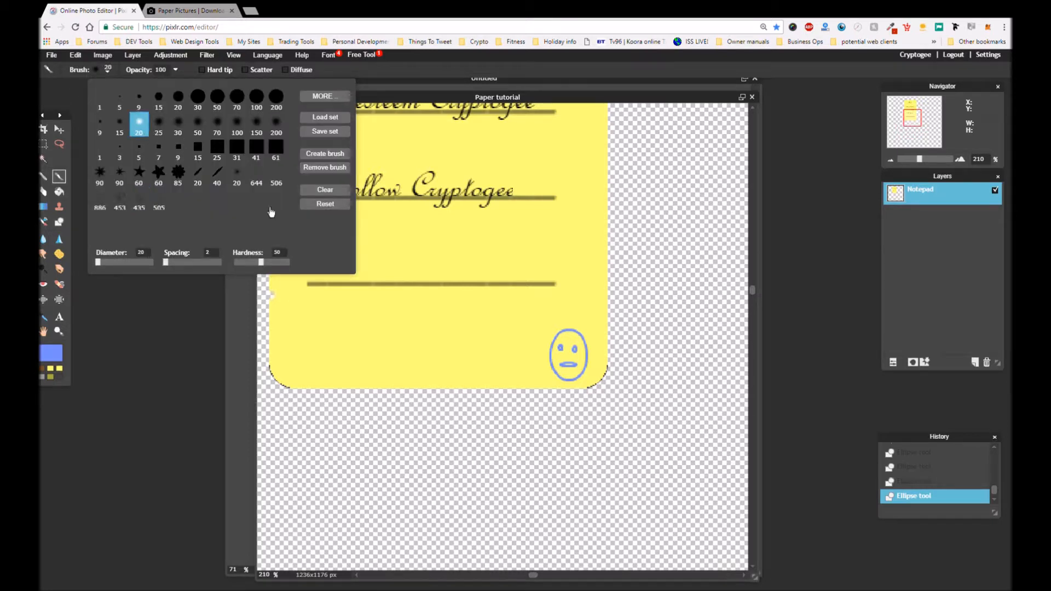
pyautogui.click(557, 372)
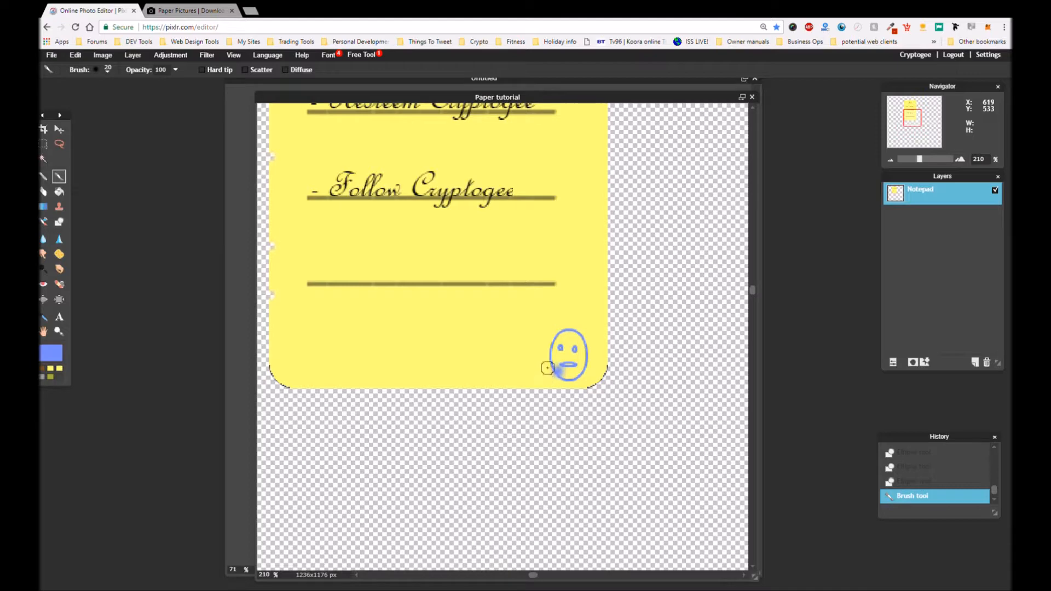
# - Add small blue ink dabs around the top and right side of the face with the soft 9 px brush
pyautogui.click(98, 71)
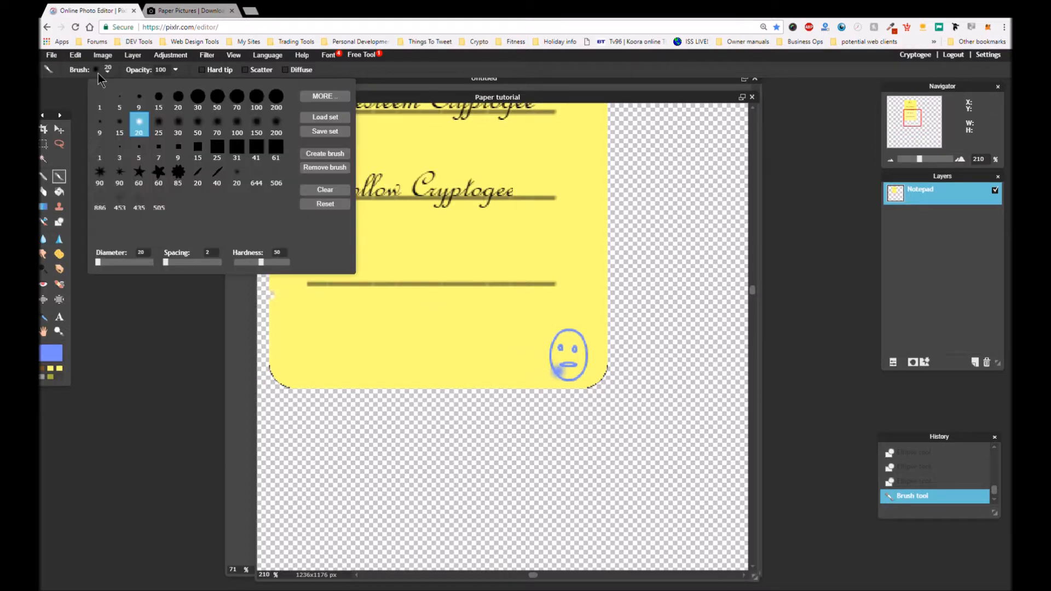
pyautogui.click(108, 129)
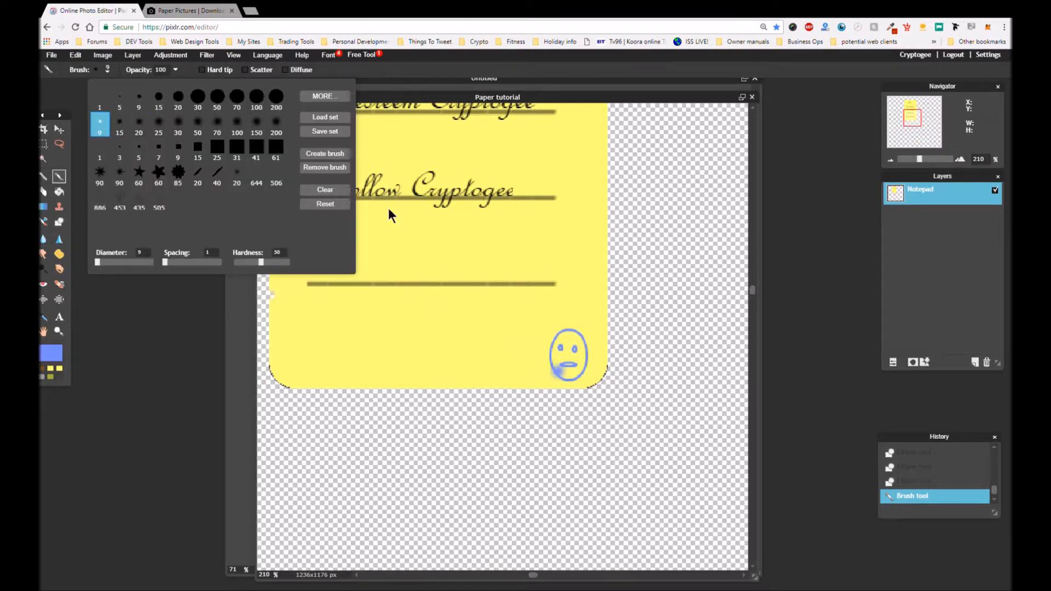
pyautogui.click(569, 331)
pyautogui.click(582, 332)
pyautogui.click(581, 335)
pyautogui.click(583, 346)
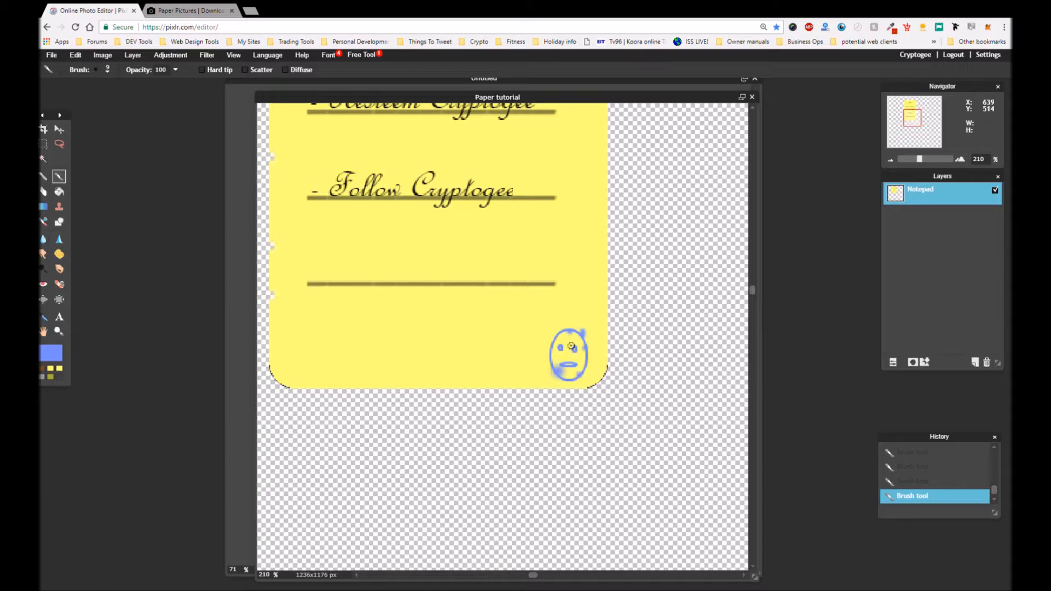
# - Move the whole note down towards the middle of the canvas
pyautogui.scroll(-1, 504, 364)
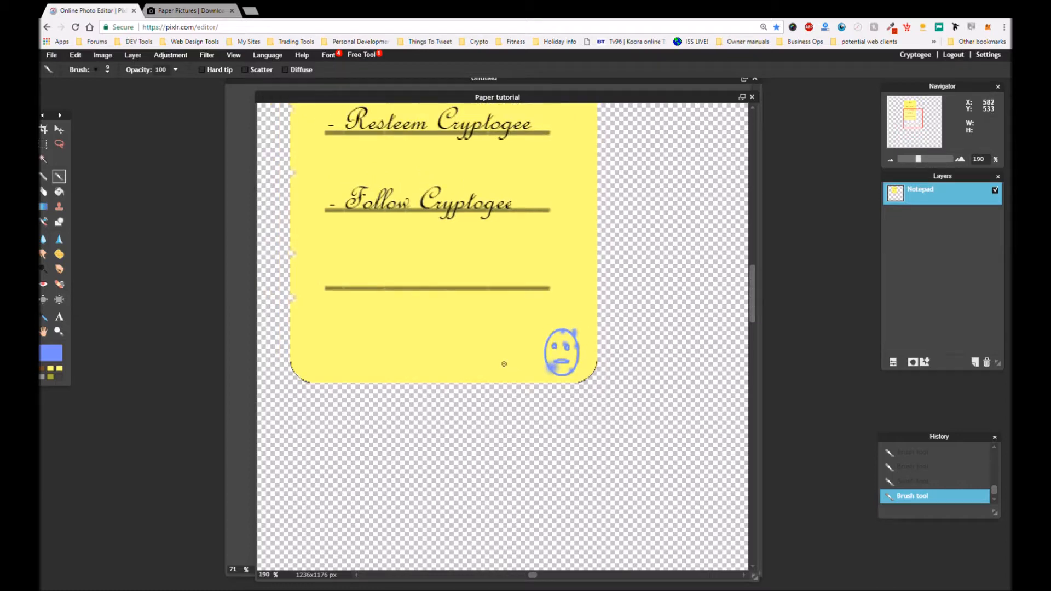
pyautogui.scroll(-4, 504, 364)
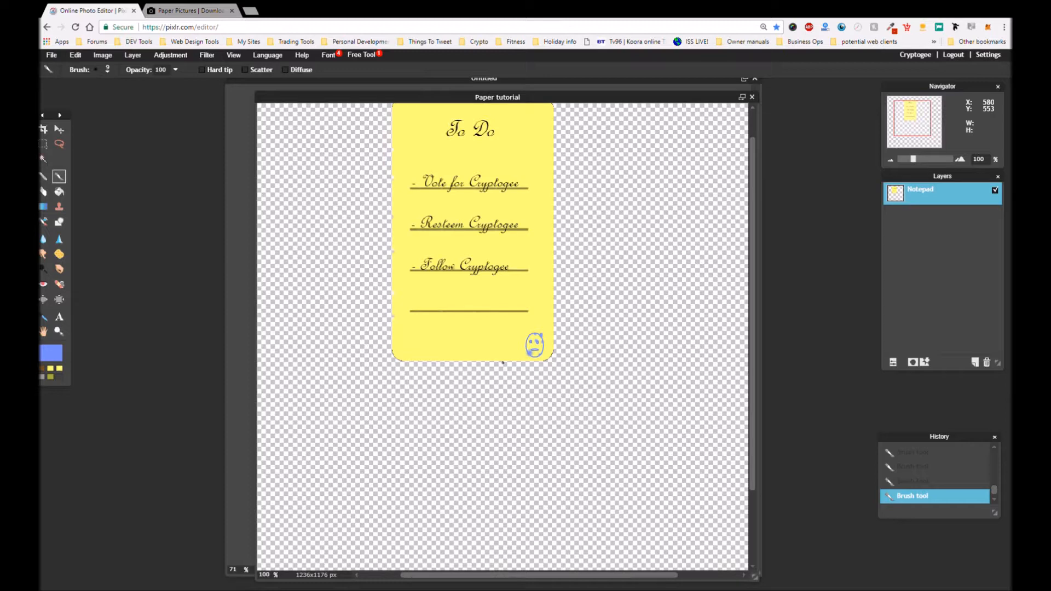
pyautogui.scroll(-1, 502, 362)
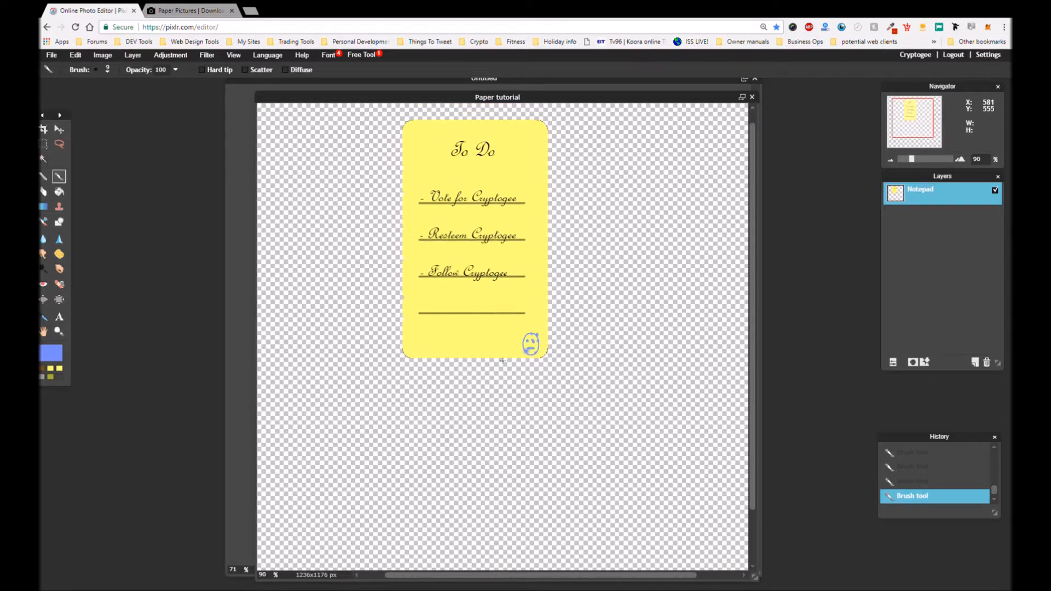
pyautogui.scroll(-1, 502, 360)
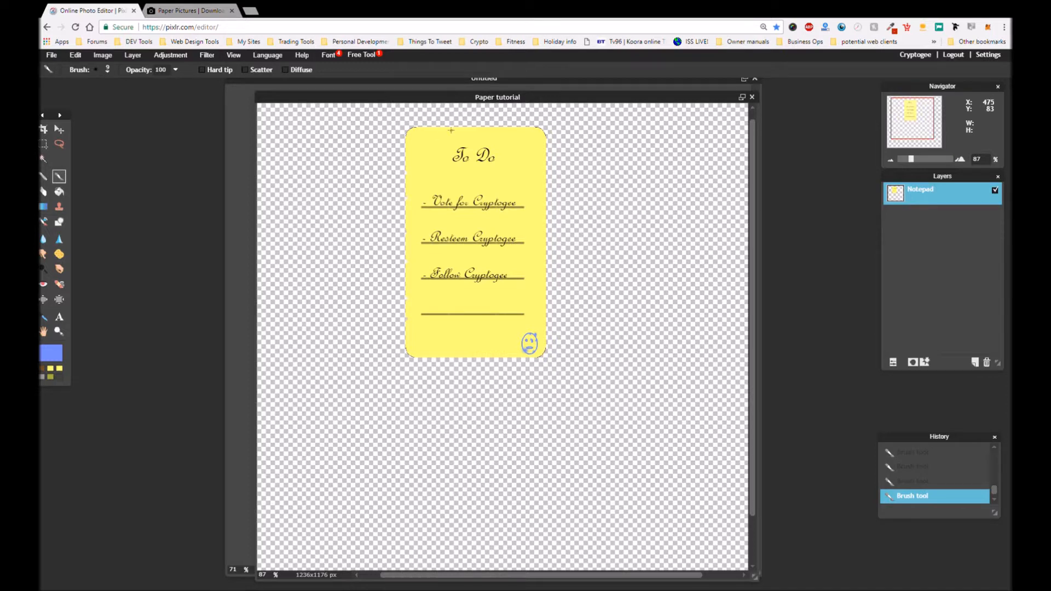
pyautogui.click(59, 129)
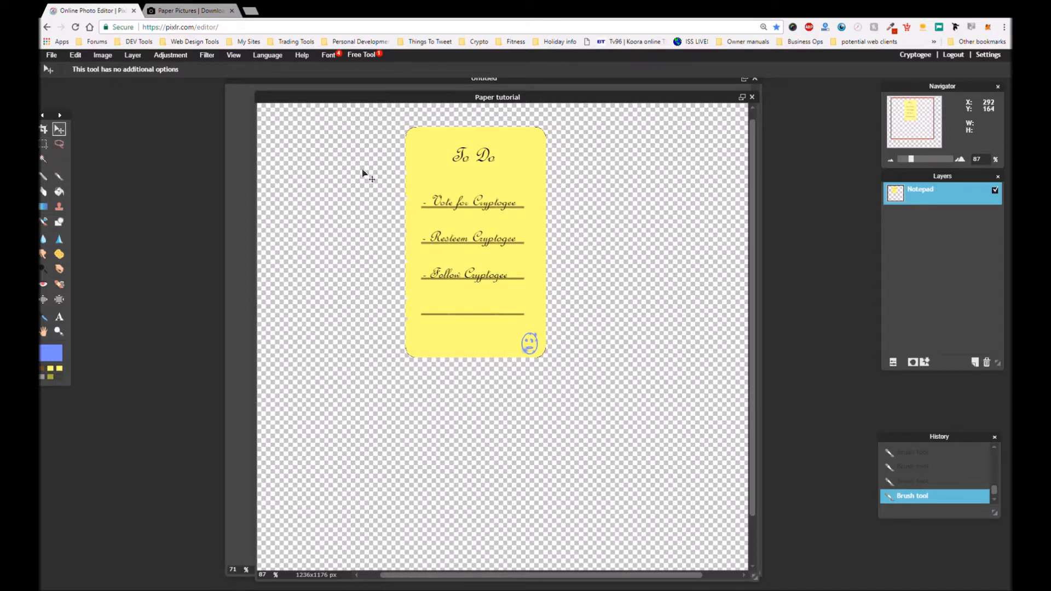
pyautogui.moveTo(460, 190); pyautogui.dragTo(463, 258)
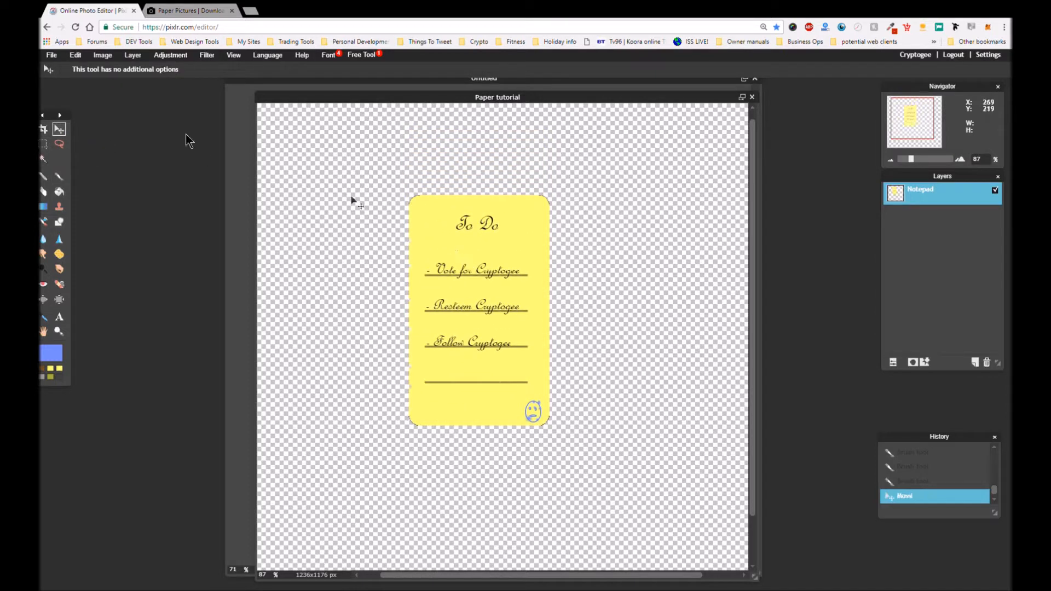
# - Reset the Brush tool's brush set to the default brushes
pyautogui.click(60, 176)
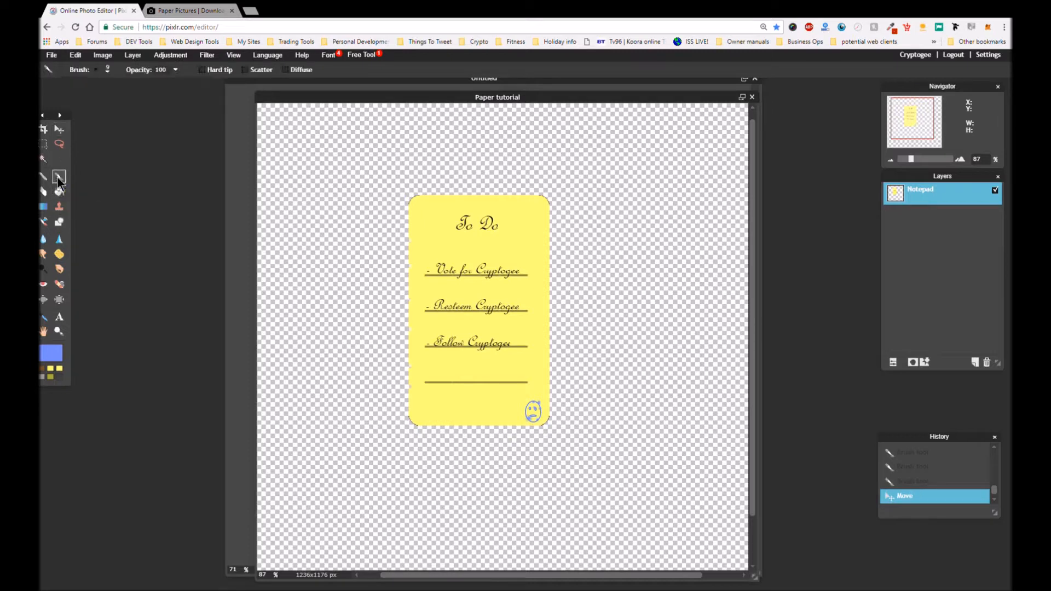
pyautogui.click(108, 71)
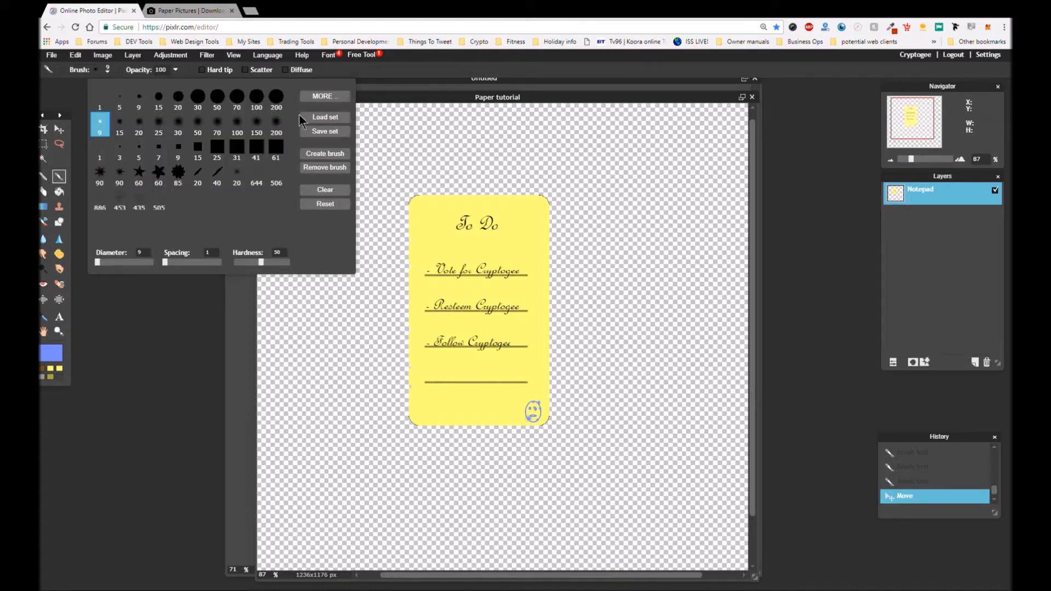
pyautogui.click(325, 204)
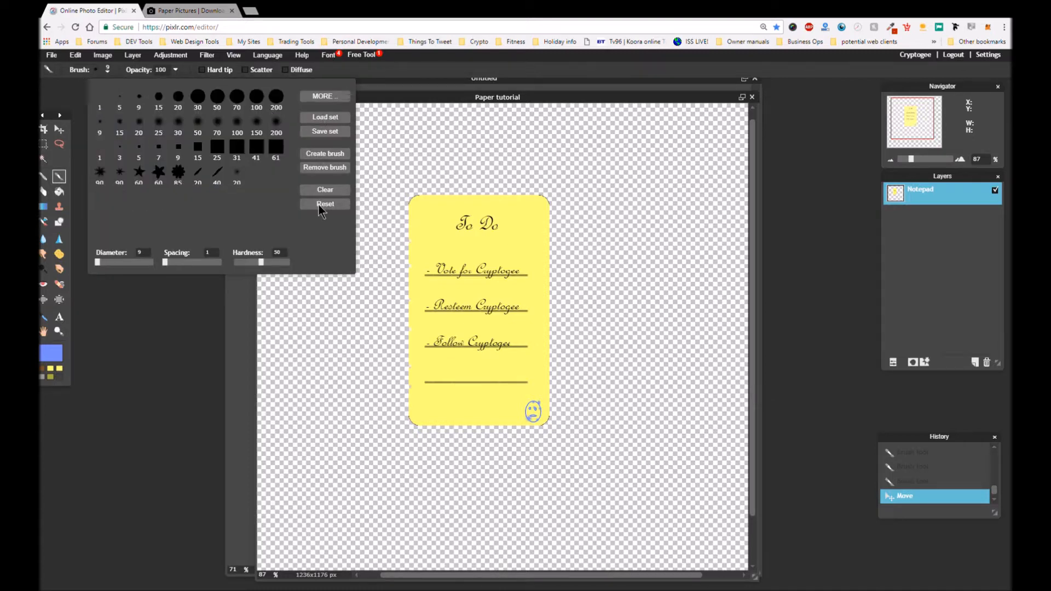
# - Add the Crushed paper brush set from the Artistic category to the Brush tool's presets
pyautogui.click(320, 98)
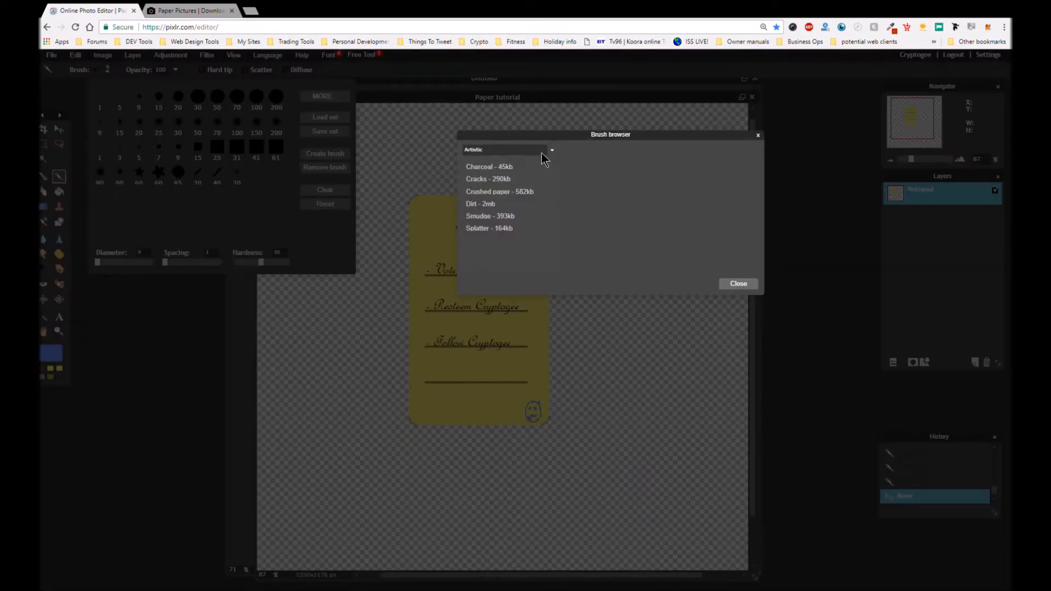
pyautogui.click(493, 195)
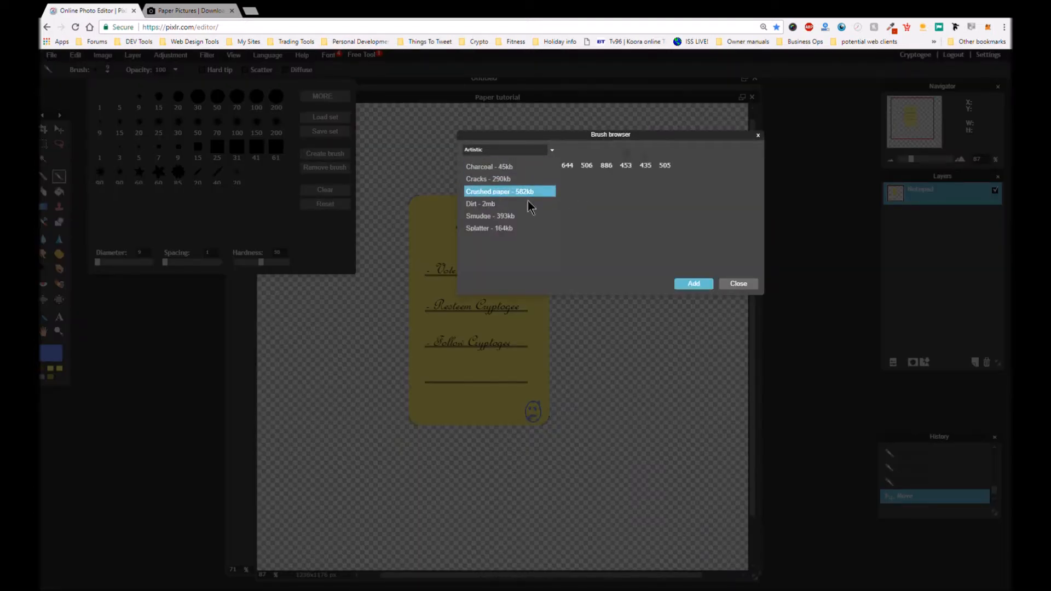
pyautogui.click(684, 284)
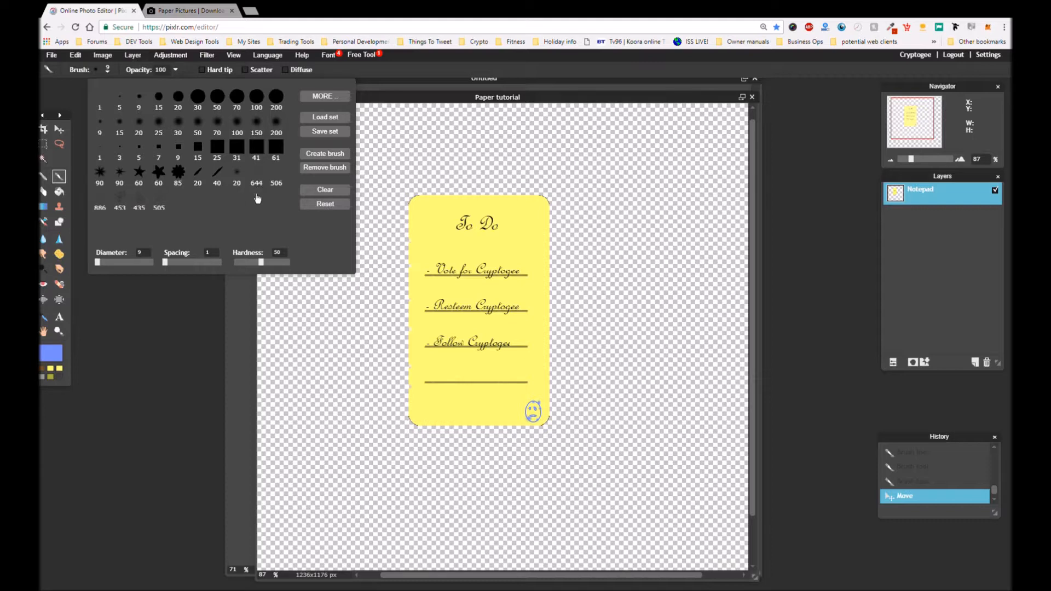
pyautogui.scroll(1, 187, 216)
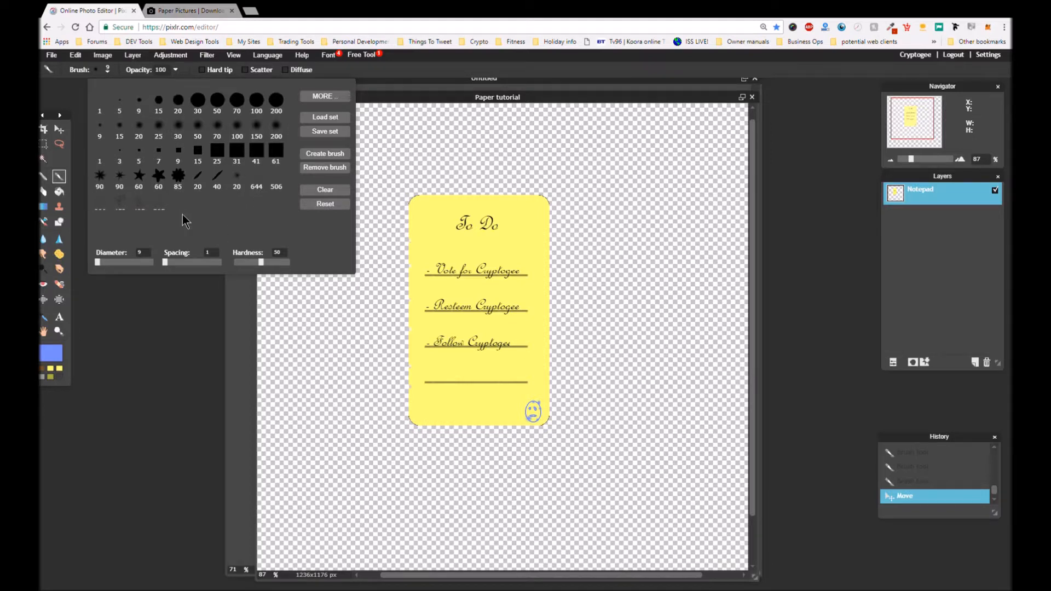
# - Set the colour to grey and stamp paper creases across the note with the 505 px crushed-paper brush
pyautogui.click(41, 377)
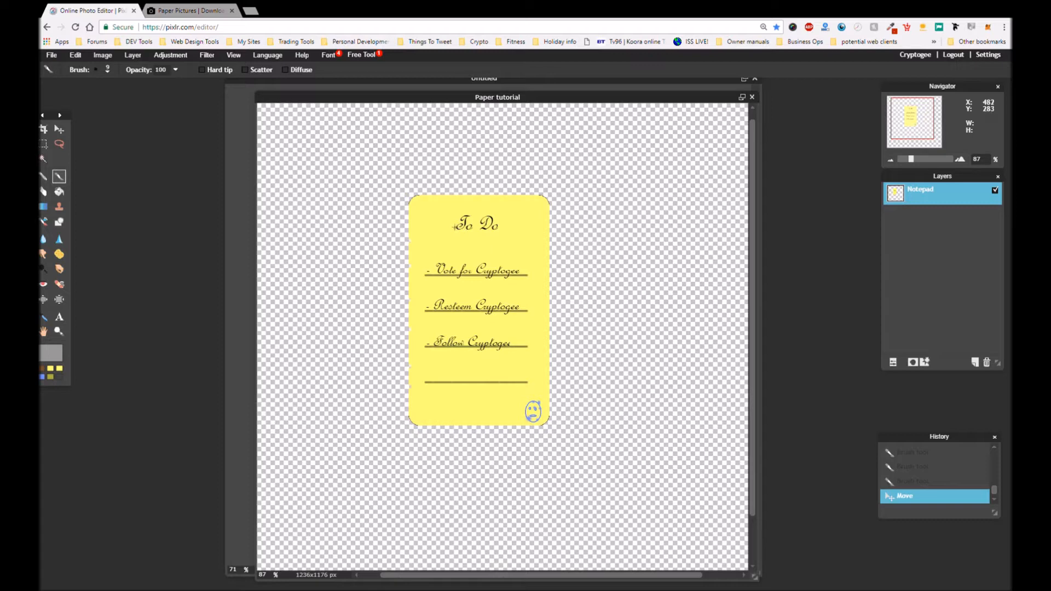
pyautogui.click(96, 70)
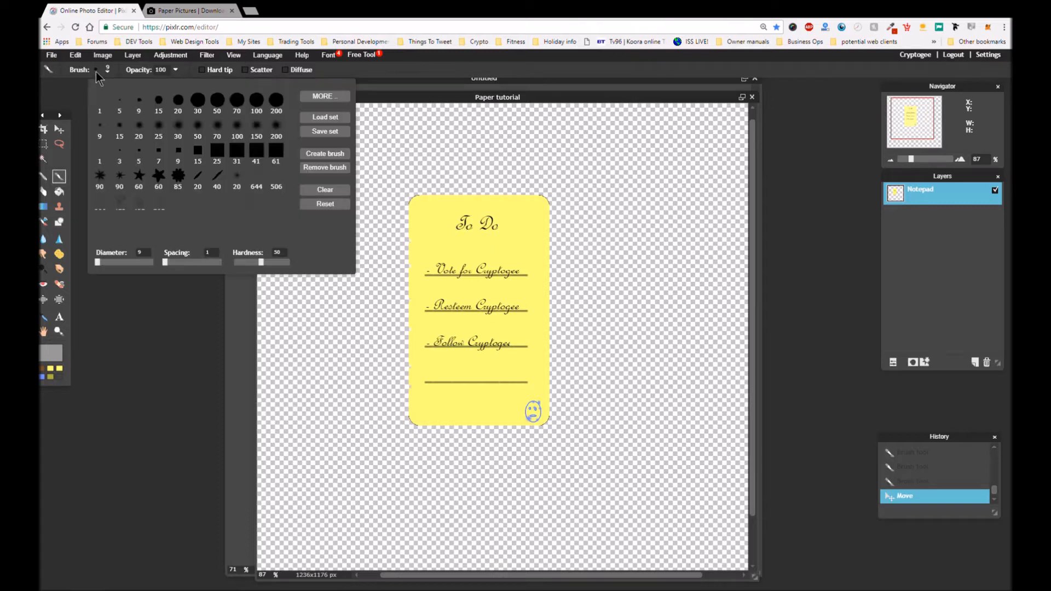
pyautogui.scroll(-2, 222, 180)
pyautogui.click(159, 197)
pyautogui.moveTo(383, 284); pyautogui.dragTo(481, 304)
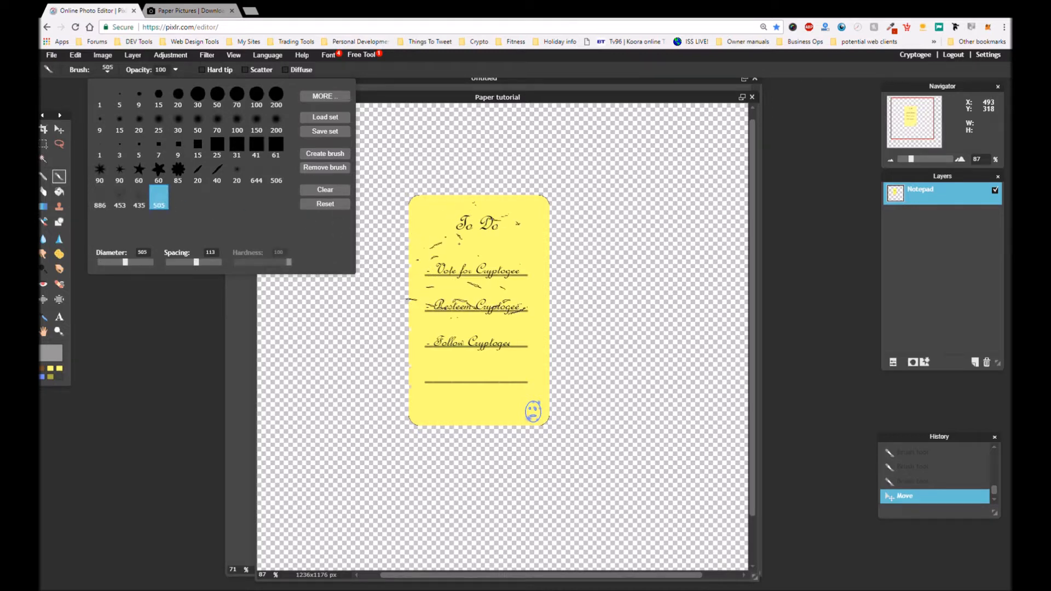
pyautogui.click(470, 235)
pyautogui.click(470, 272)
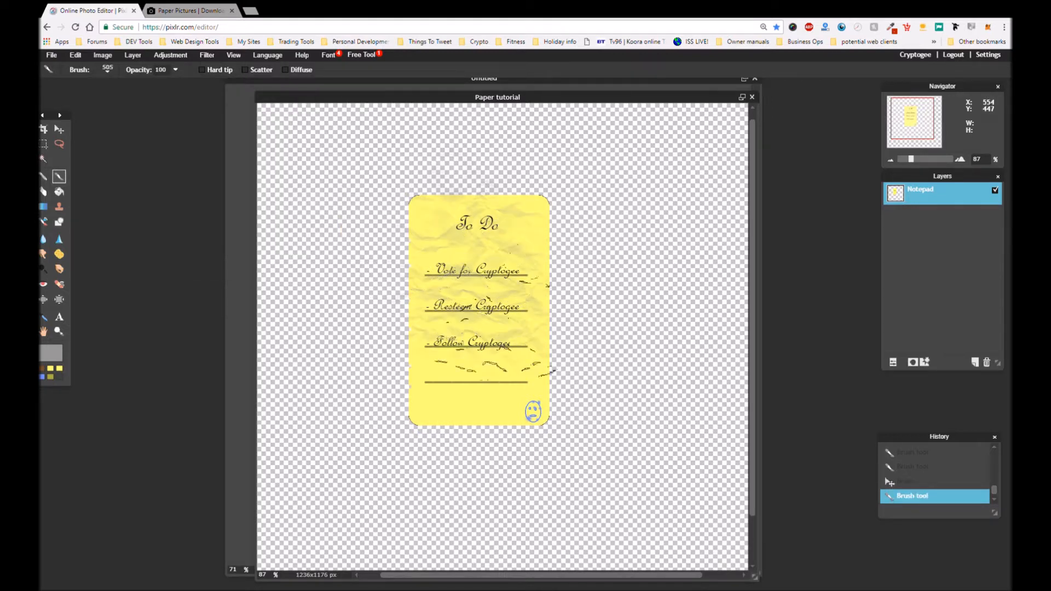
pyautogui.click(509, 290)
pyautogui.click(550, 205)
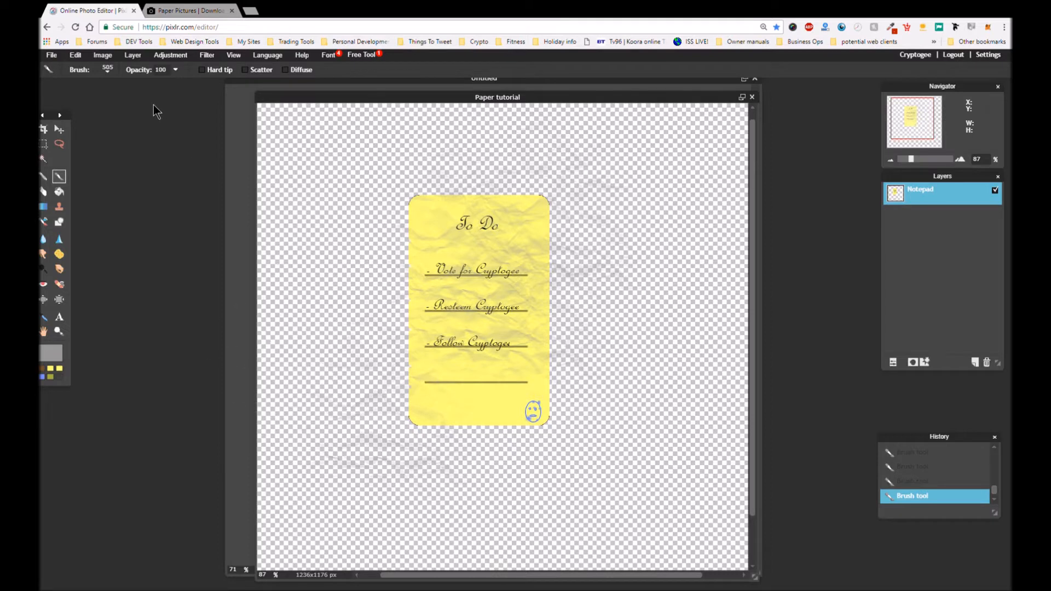
# - Stamp more grey creases over the note's upper part with the 435 px crushed-paper brush
pyautogui.click(97, 73)
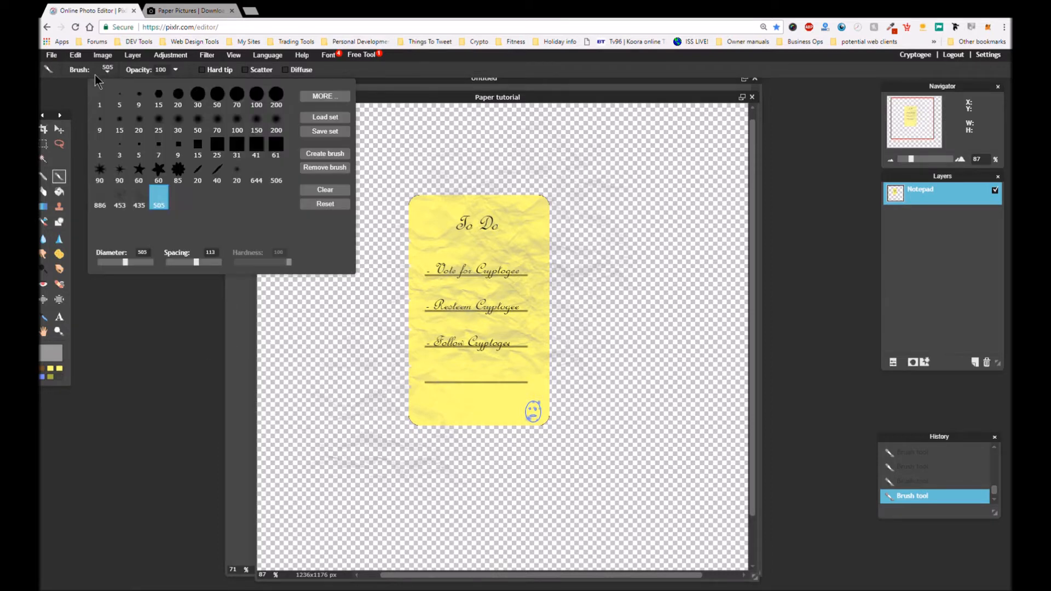
pyautogui.click(140, 202)
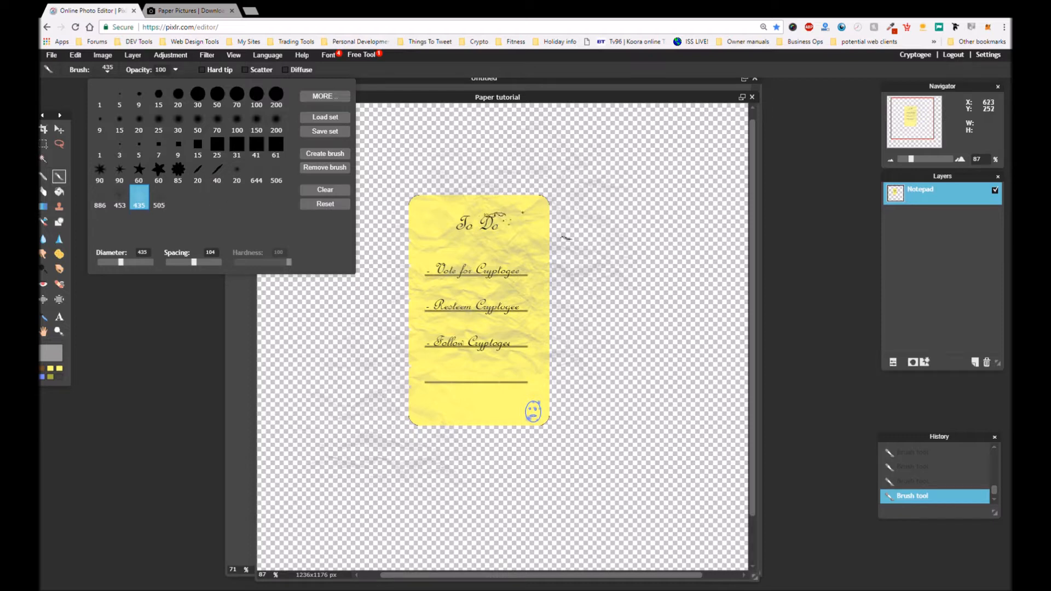
pyautogui.click(505, 226)
pyautogui.click(489, 191)
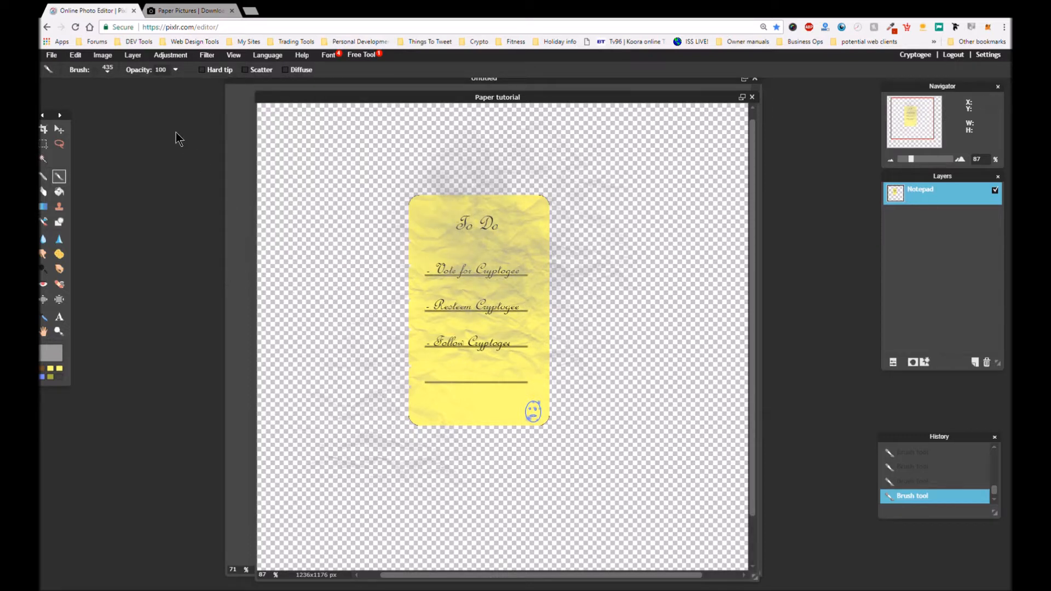
pyautogui.click(107, 70)
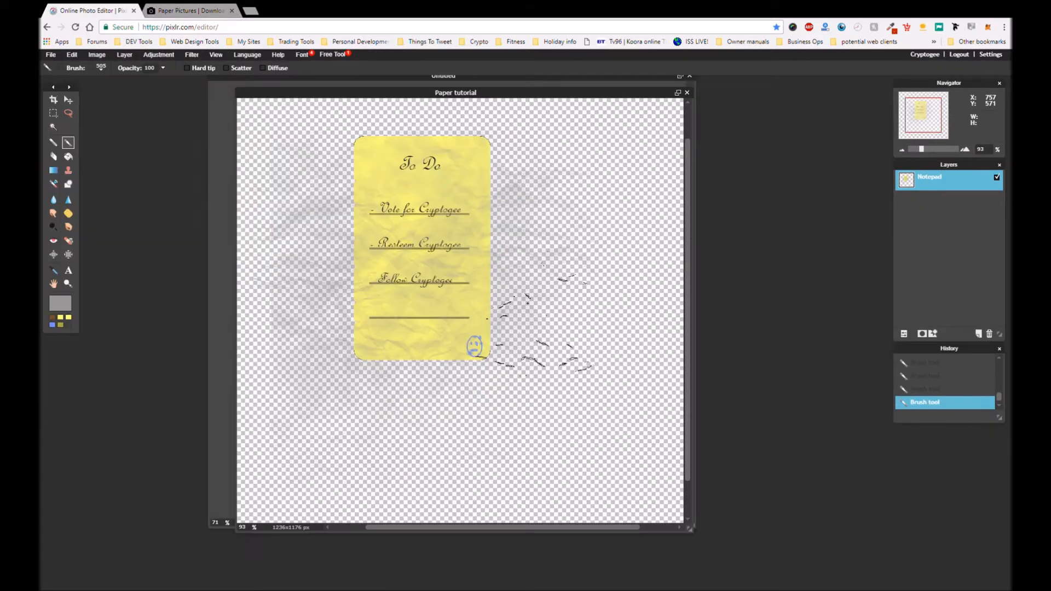
# - Warp the underlines of the first, second and blank entries with the Pinch tool at size 63 and strength 50
pyautogui.scroll(5, 527, 299)
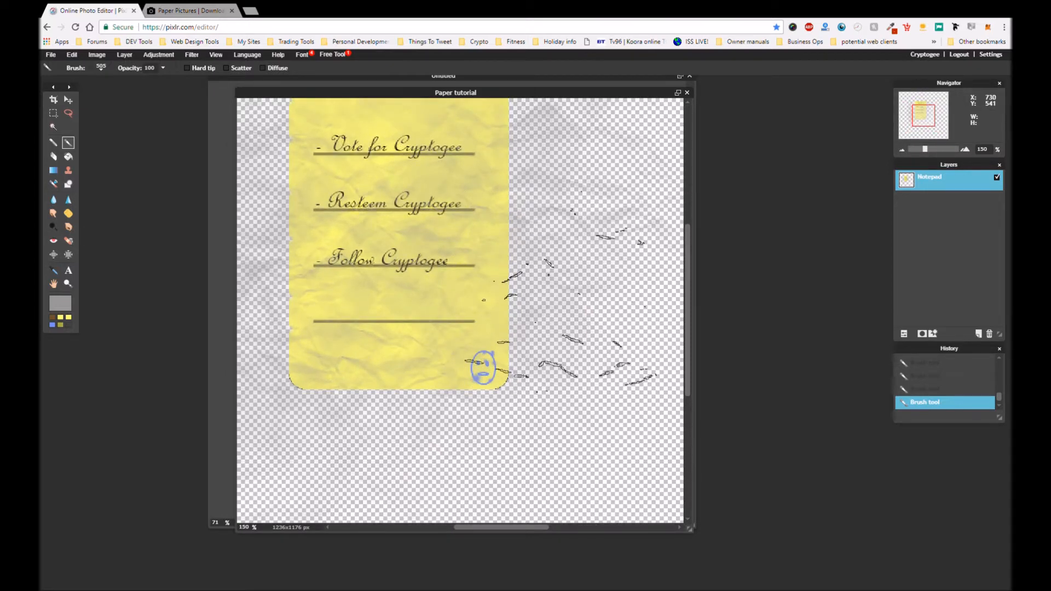
pyautogui.scroll(-1, 576, 310)
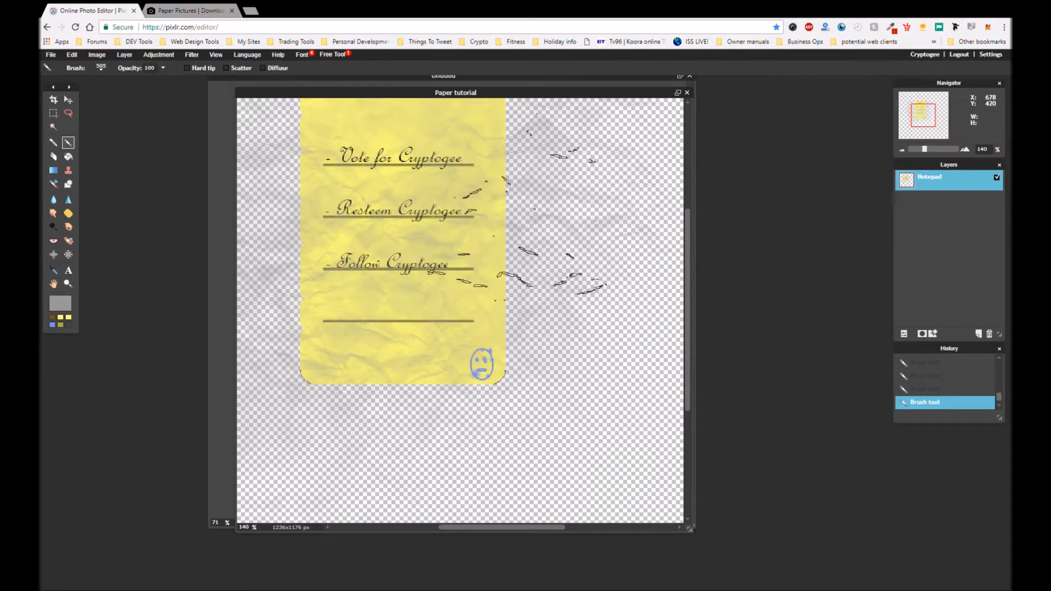
pyautogui.scroll(-1, 550, 213)
pyautogui.scroll(-2, 550, 214)
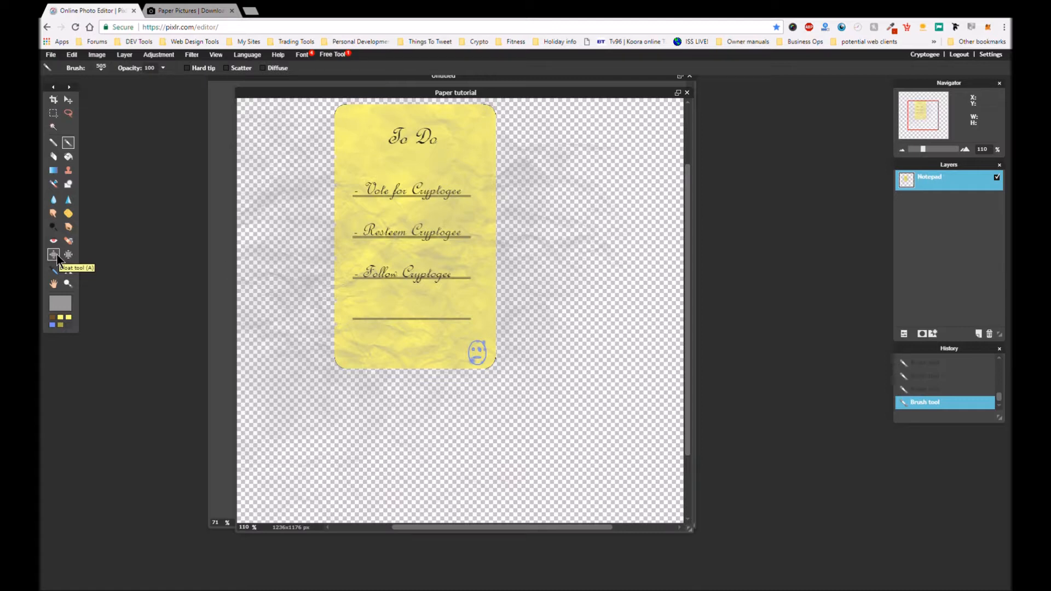
pyautogui.scroll(4, 372, 273)
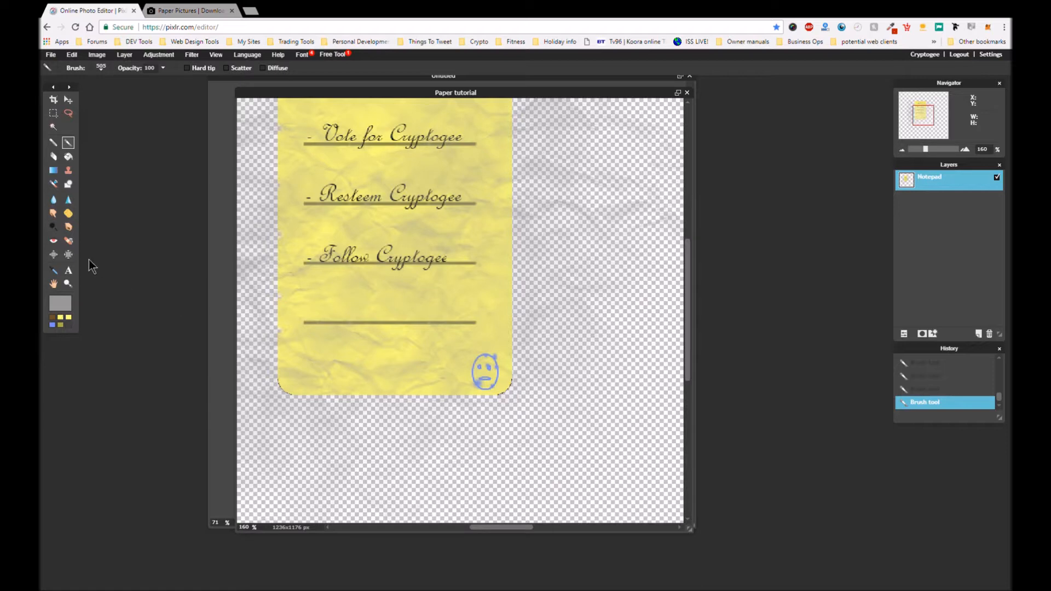
pyautogui.click(68, 254)
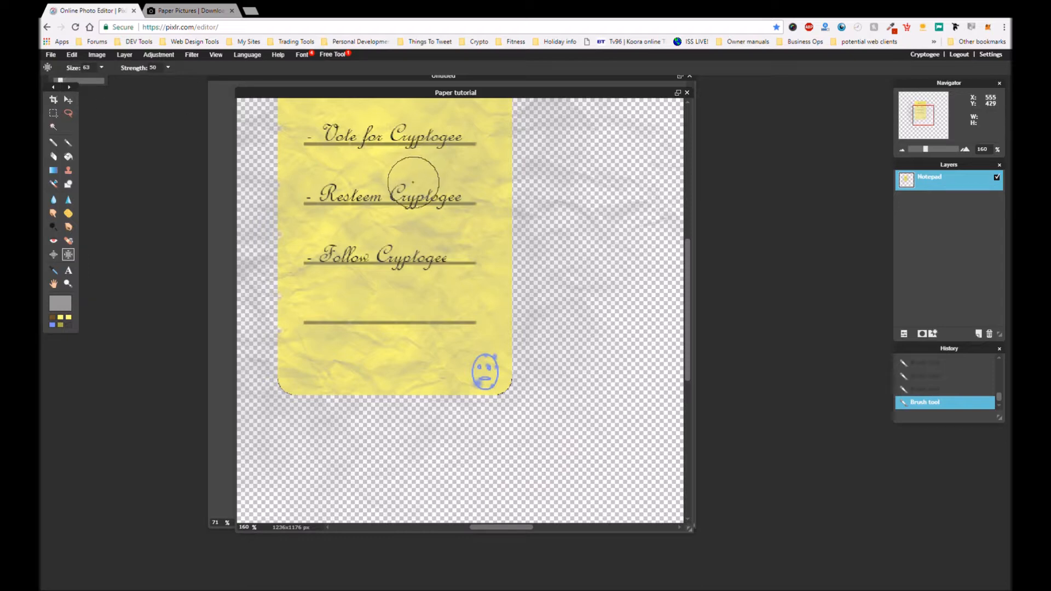
pyautogui.click(386, 196)
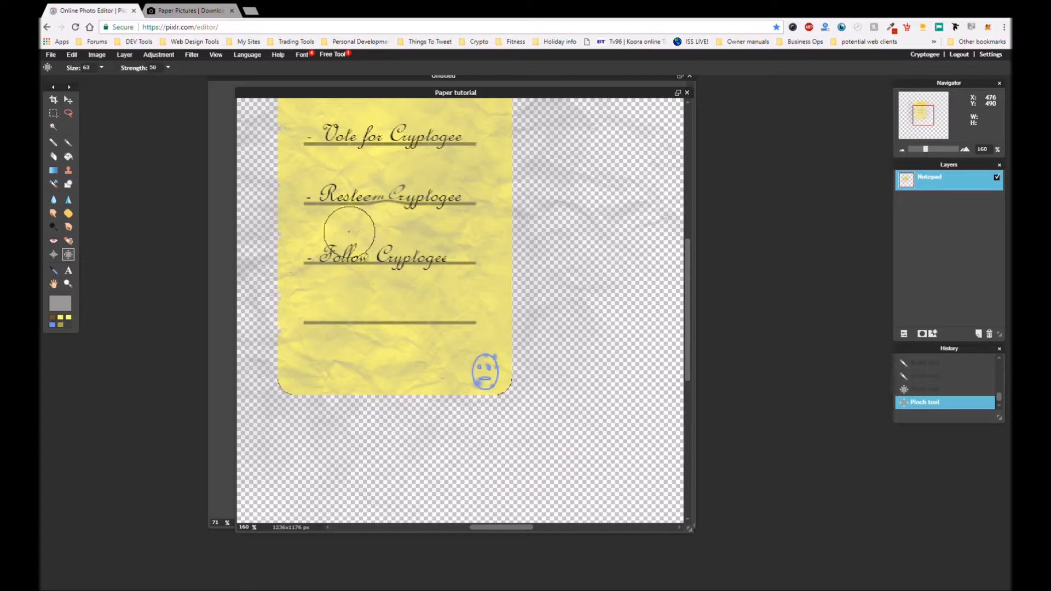
pyautogui.click(308, 223)
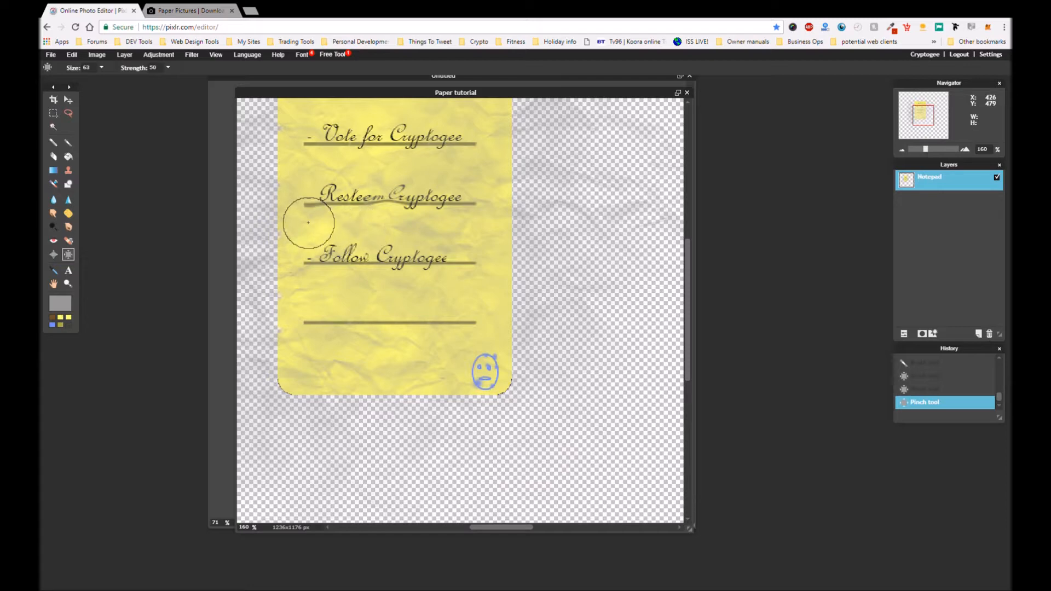
pyautogui.click(478, 136)
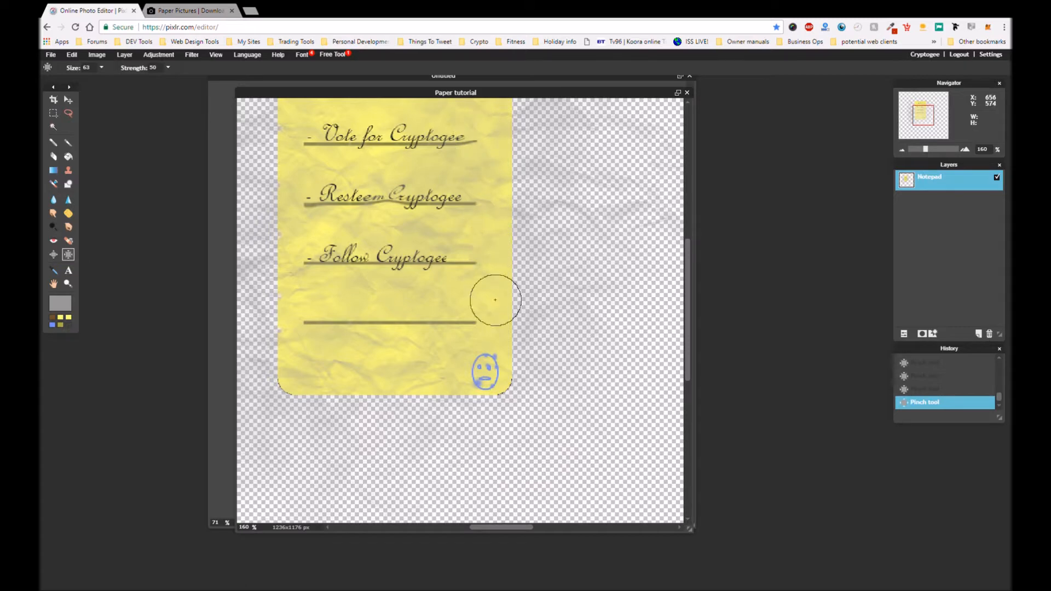
pyautogui.scroll(-4, 479, 315)
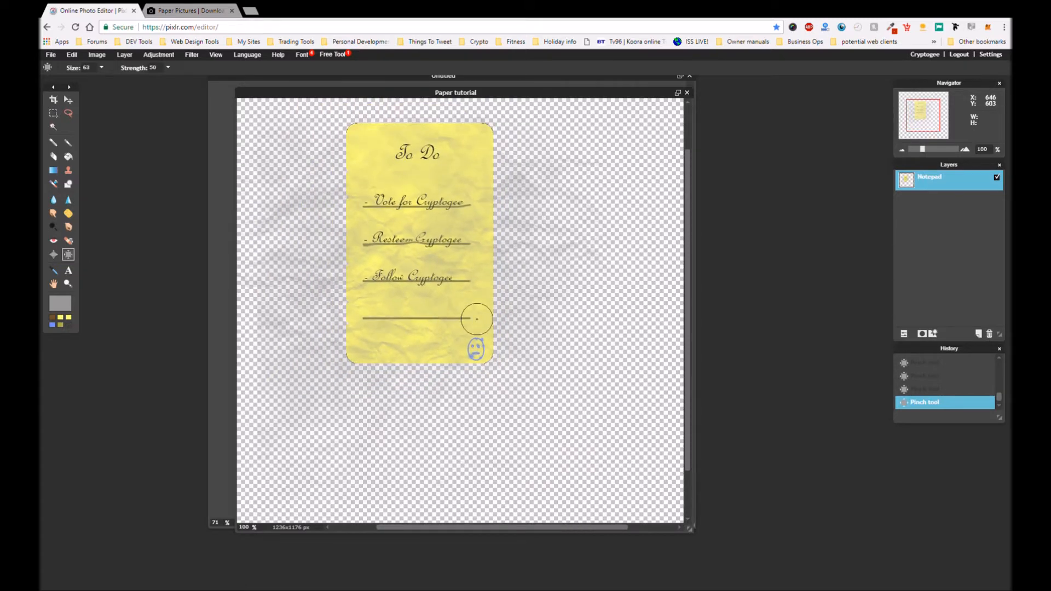
pyautogui.scroll(1, 402, 323)
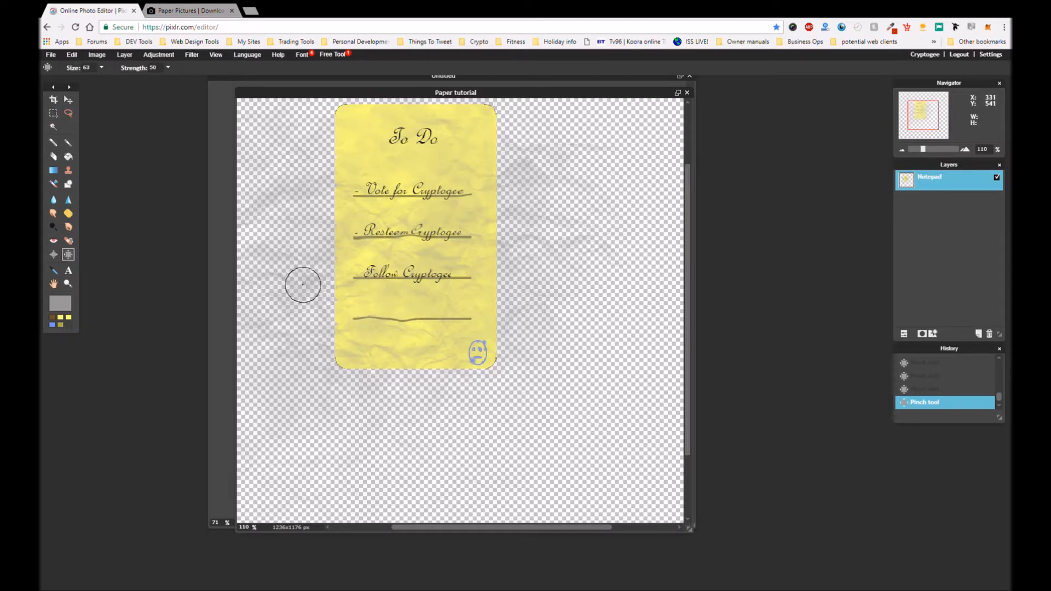
# - Distort the third entry's lettering with the Bloat tool at size 69 and the Pinch tool at size 63
pyautogui.click(58, 253)
pyautogui.moveTo(422, 261); pyautogui.dragTo(412, 268)
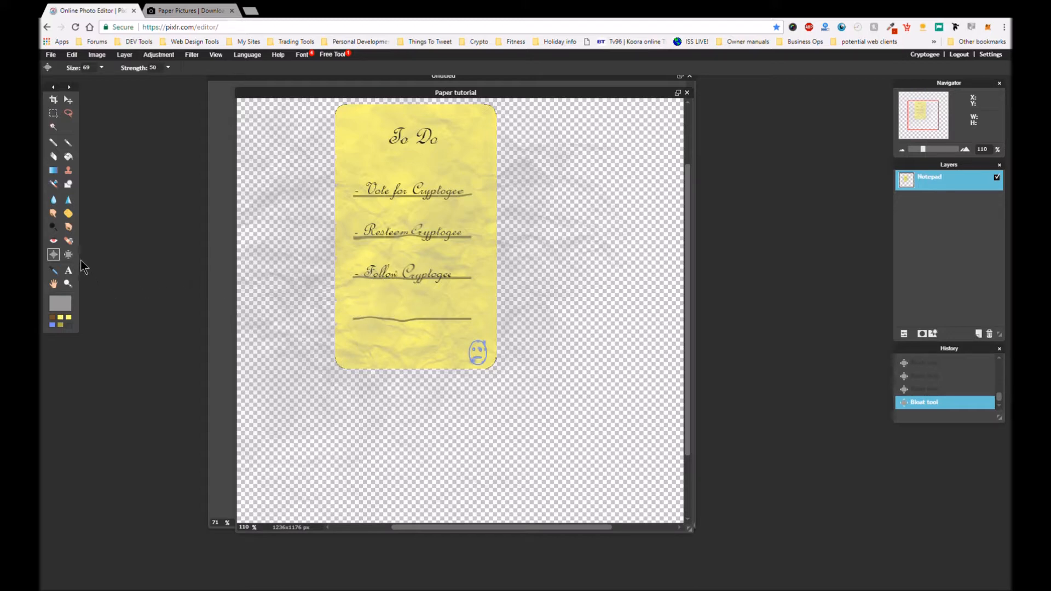
pyautogui.click(68, 255)
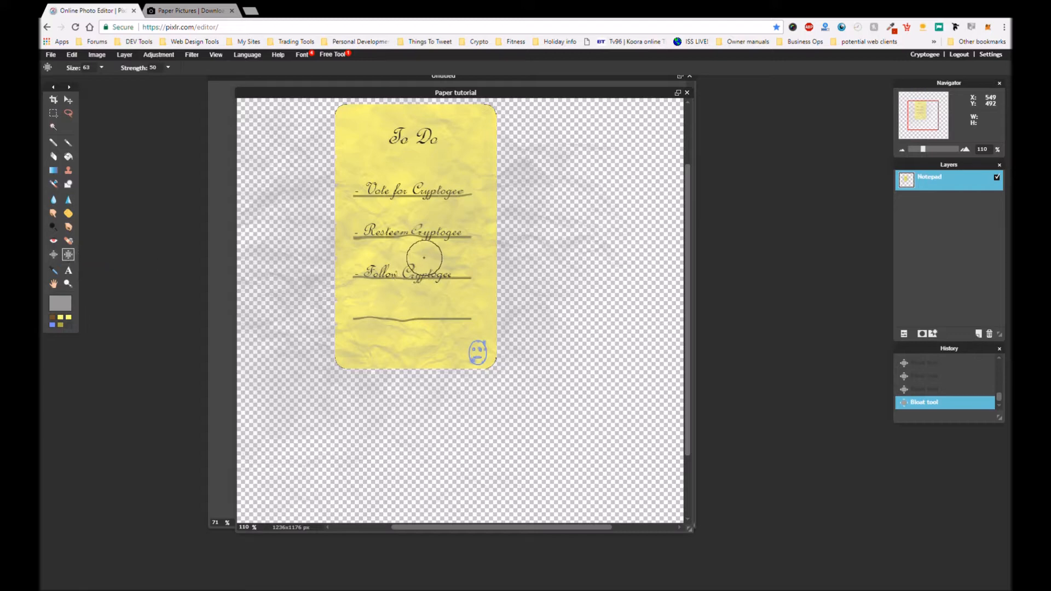
pyautogui.click(415, 257)
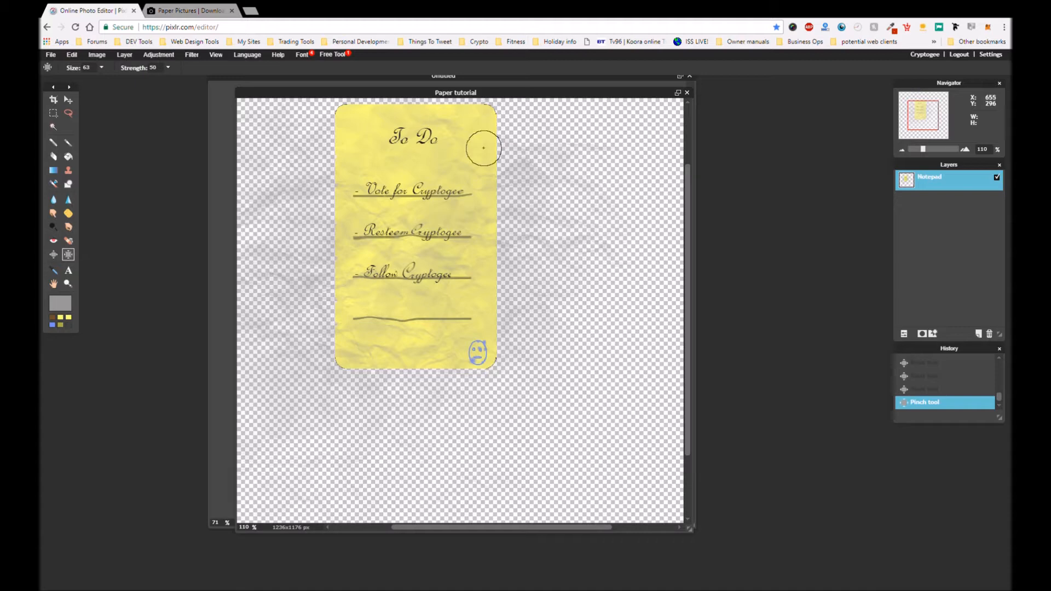
# - Distort the note's upper-right corner with the Pinch tool and its upper edges with the Bloat tool at size 69
pyautogui.scroll(-1, 492, 203)
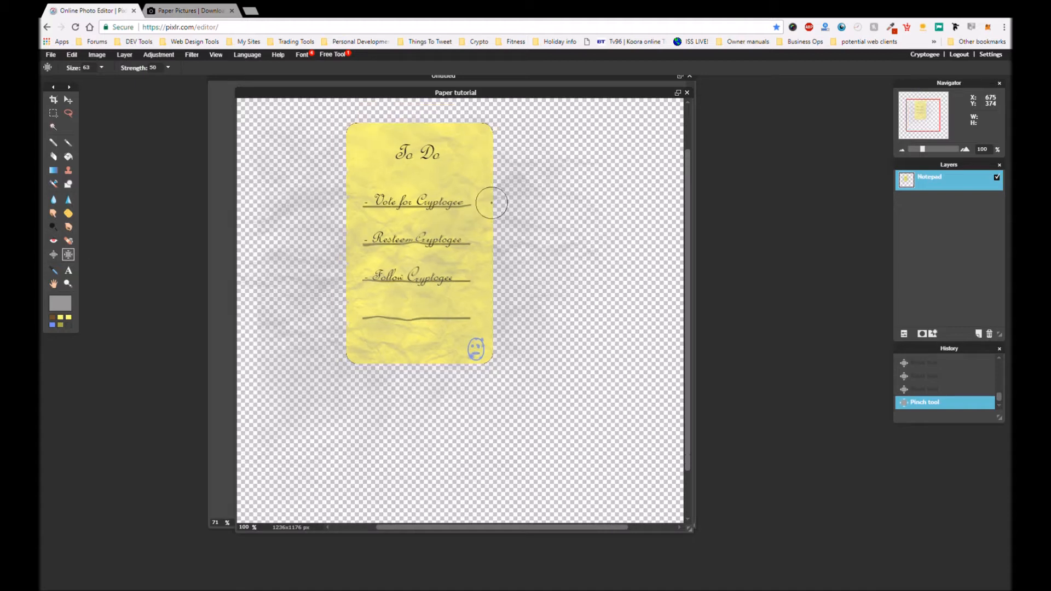
pyautogui.click(478, 125)
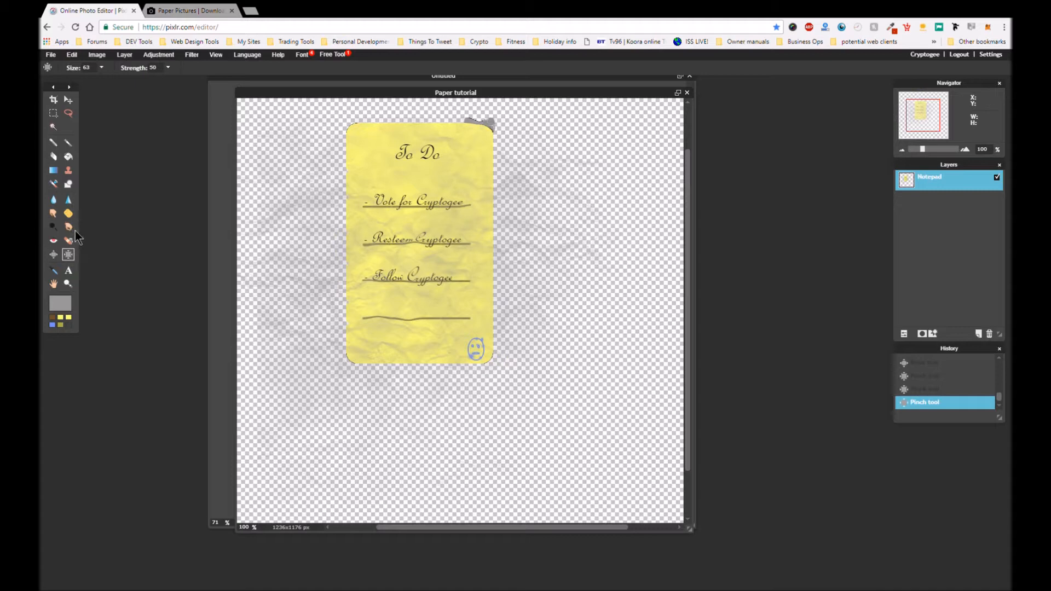
pyautogui.click(53, 255)
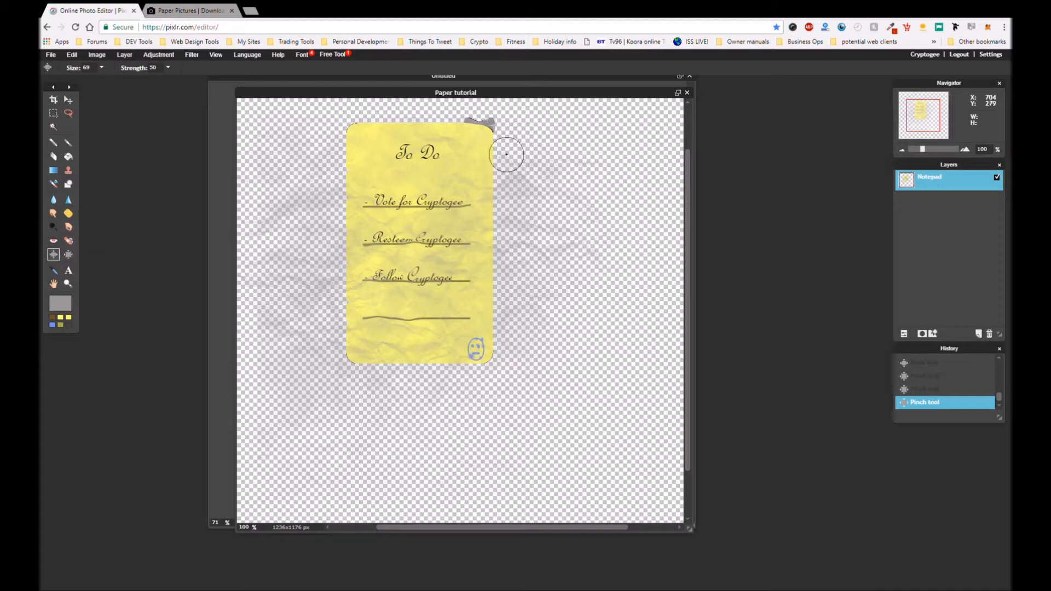
pyautogui.click(487, 156)
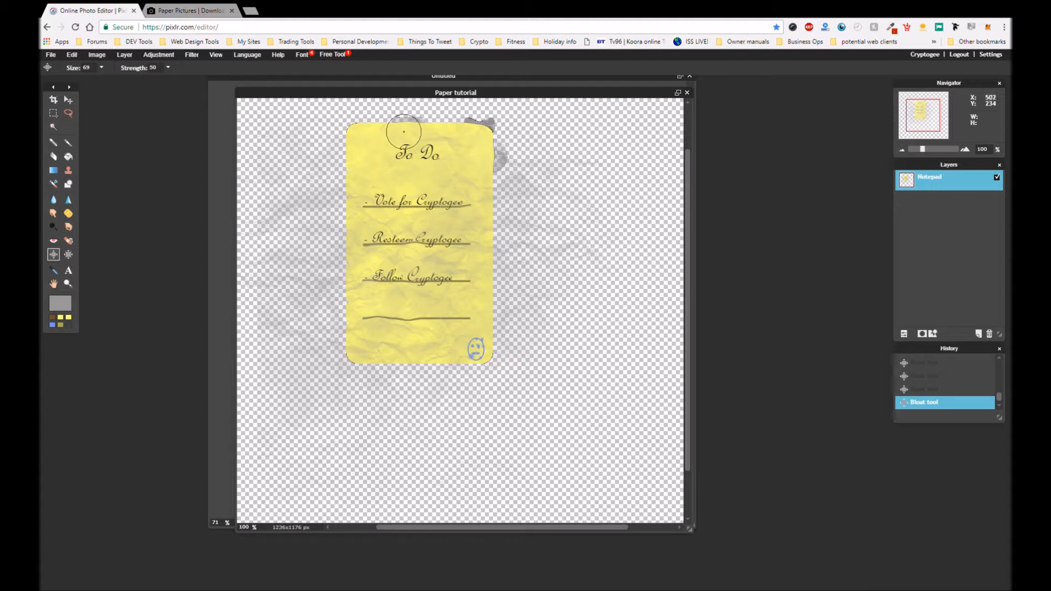
# - Pinch the note's lower-right, bottom and lower-left edges at size 63 and strength 50
pyautogui.click(68, 254)
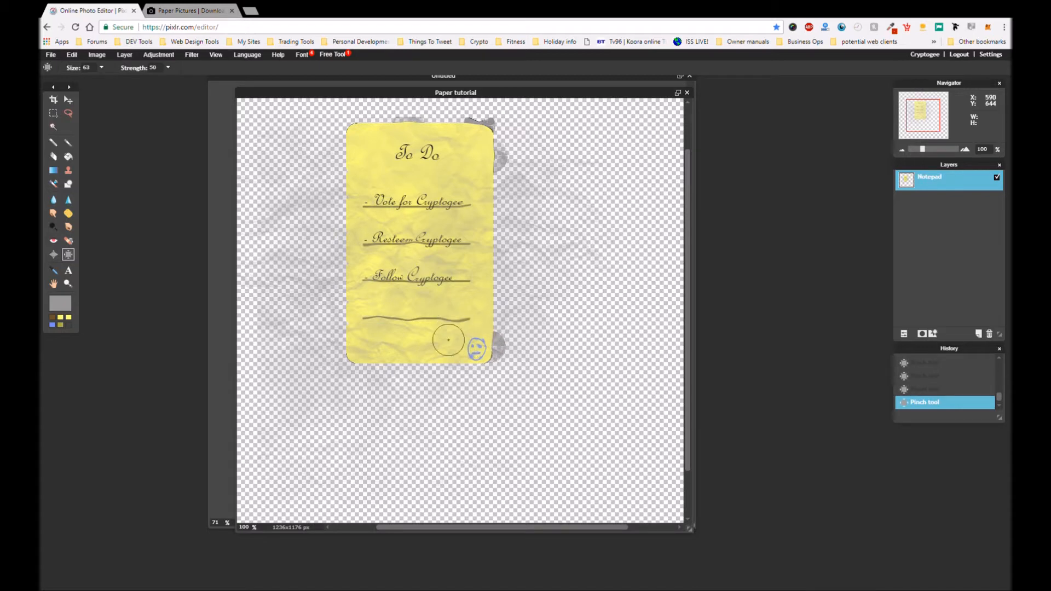
pyautogui.click(384, 356)
pyautogui.click(344, 334)
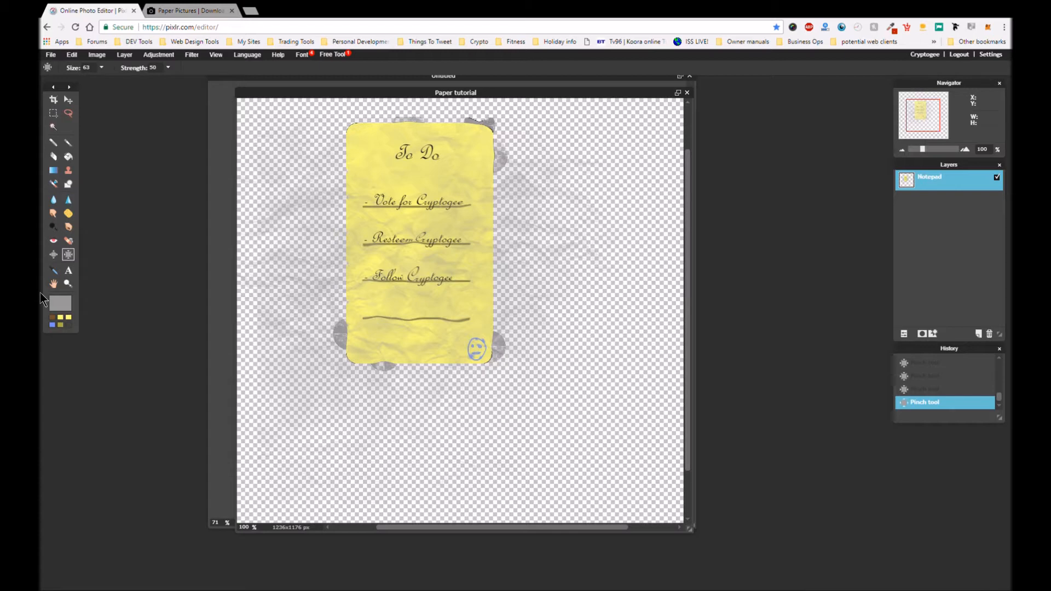
# - Distort the doodled blue face with the Bloat tool at size 44 and the Pinch tool at size 63
pyautogui.click(53, 256)
pyautogui.click(101, 67)
pyautogui.moveTo(60, 82); pyautogui.dragTo(64, 97)
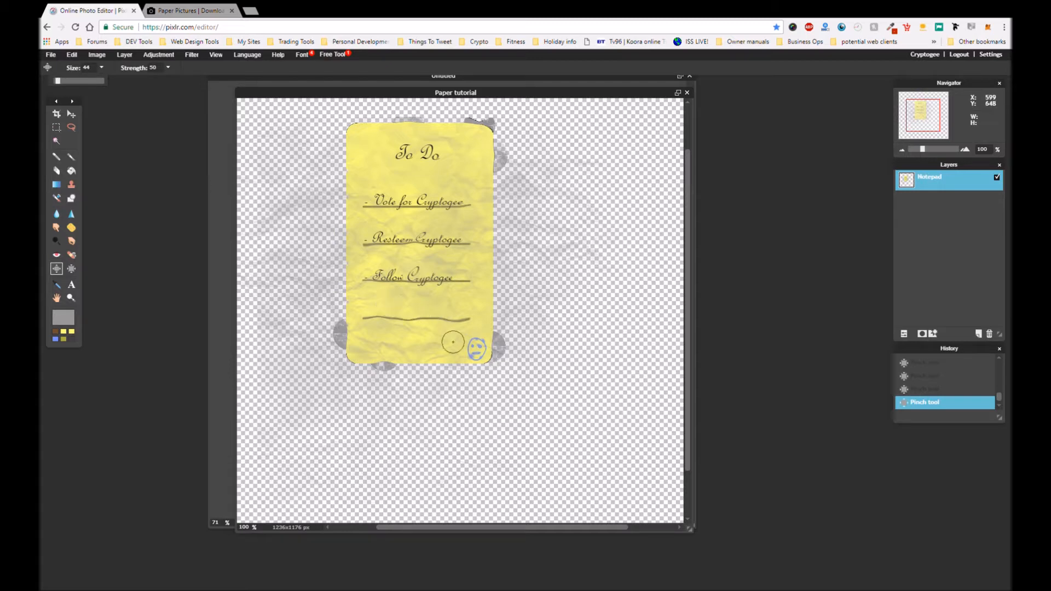
pyautogui.click(472, 347)
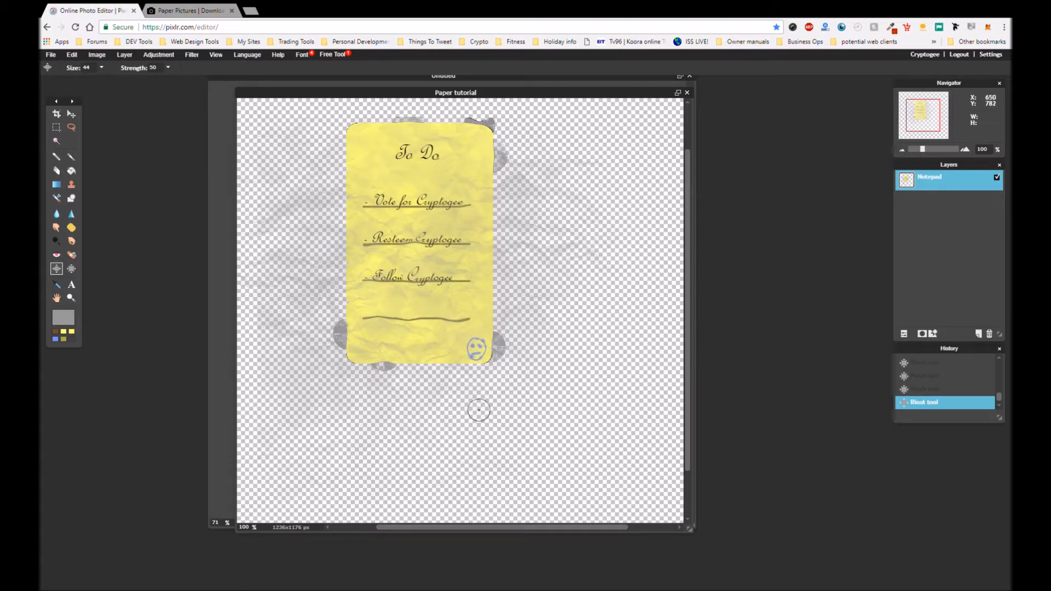
pyautogui.click(71, 268)
pyautogui.click(483, 352)
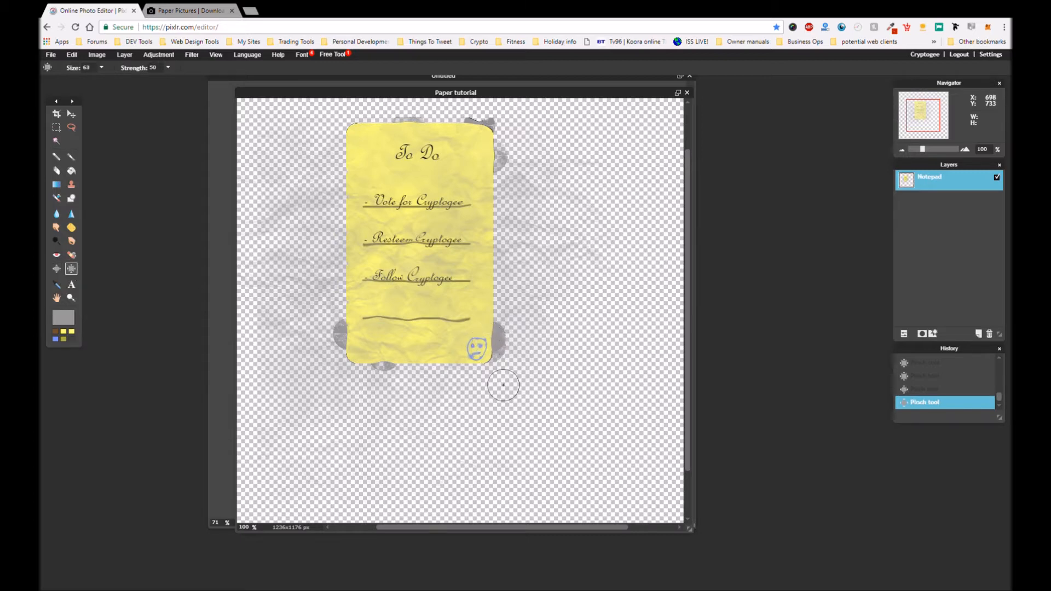
# - Pinch the note's bottom edge beneath the doodled blue face at size 63 and strength 50
pyautogui.click(469, 375)
pyautogui.scroll(-3, 547, 286)
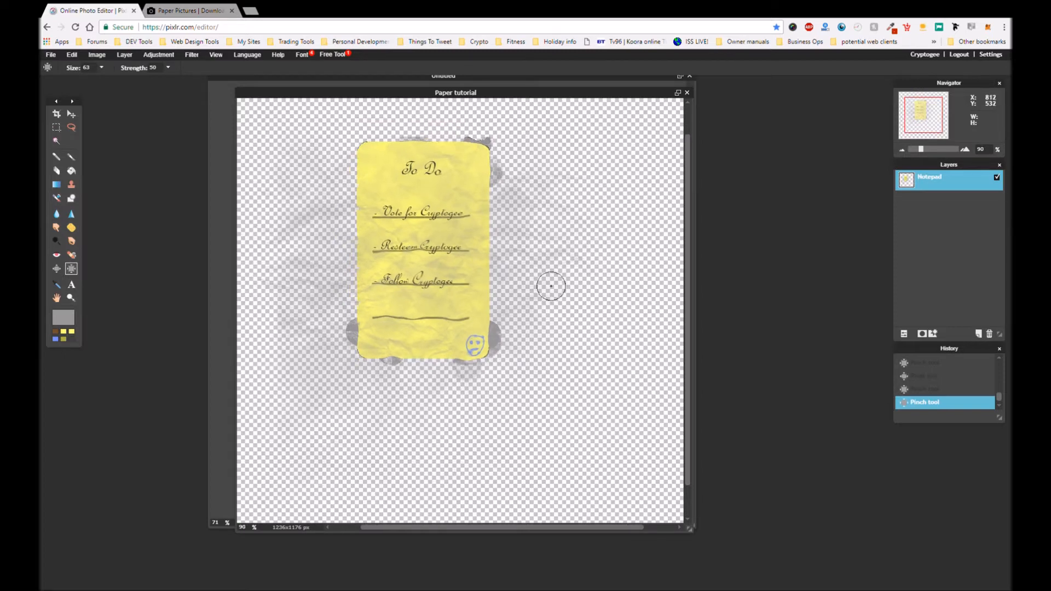
pyautogui.scroll(4, 550, 286)
pyautogui.scroll(-1, 550, 287)
pyautogui.scroll(-3, 550, 285)
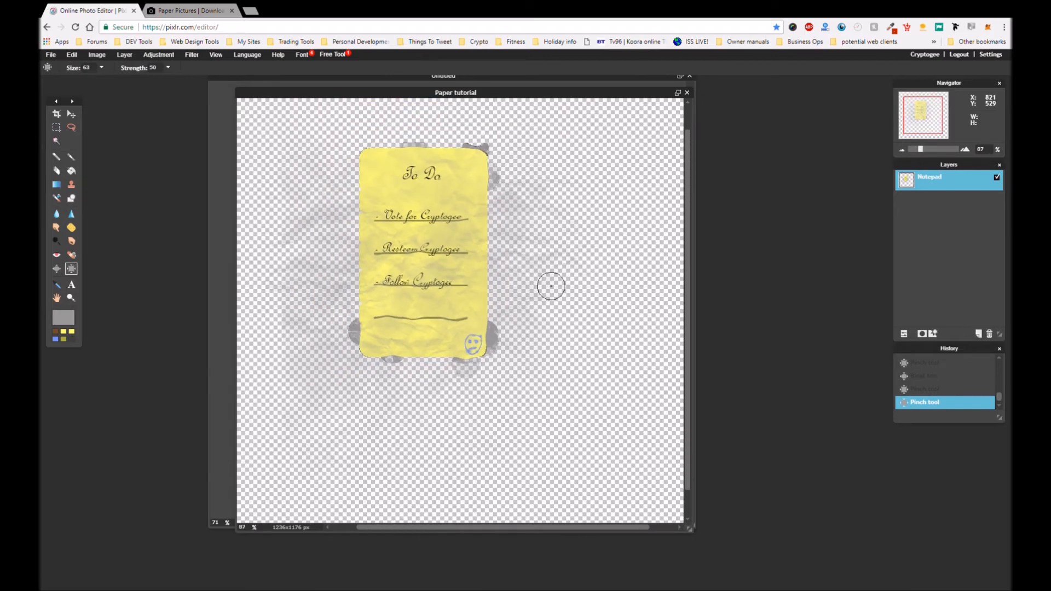
pyautogui.scroll(-2, 550, 286)
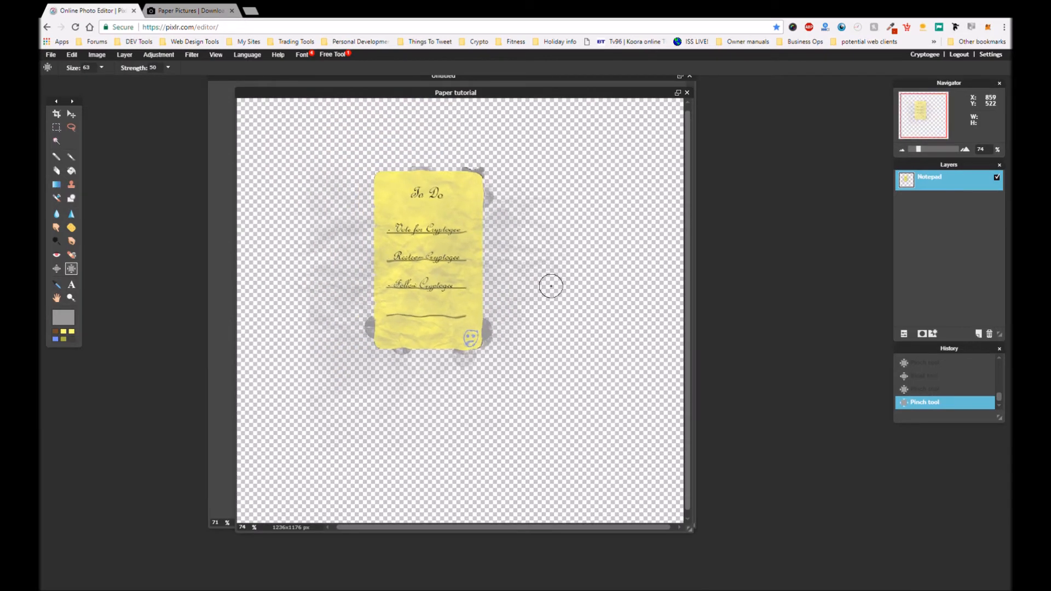
pyautogui.scroll(2, 550, 286)
pyautogui.scroll(3, 551, 285)
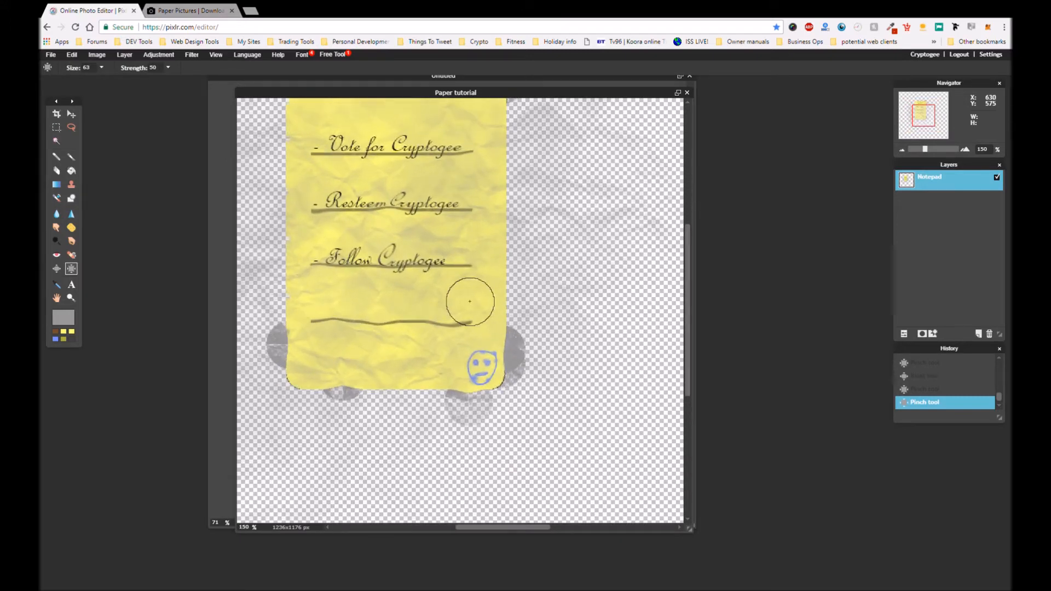
# - Erase small ragged notches along the note's left edge with a small soft brush at opacity 100
pyautogui.scroll(1, 412, 303)
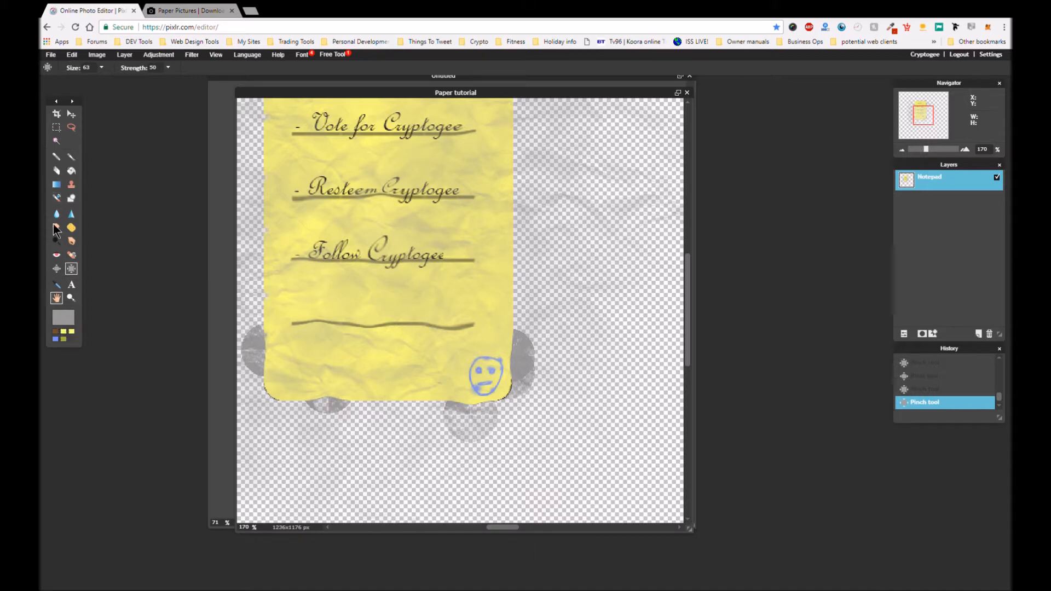
pyautogui.click(56, 172)
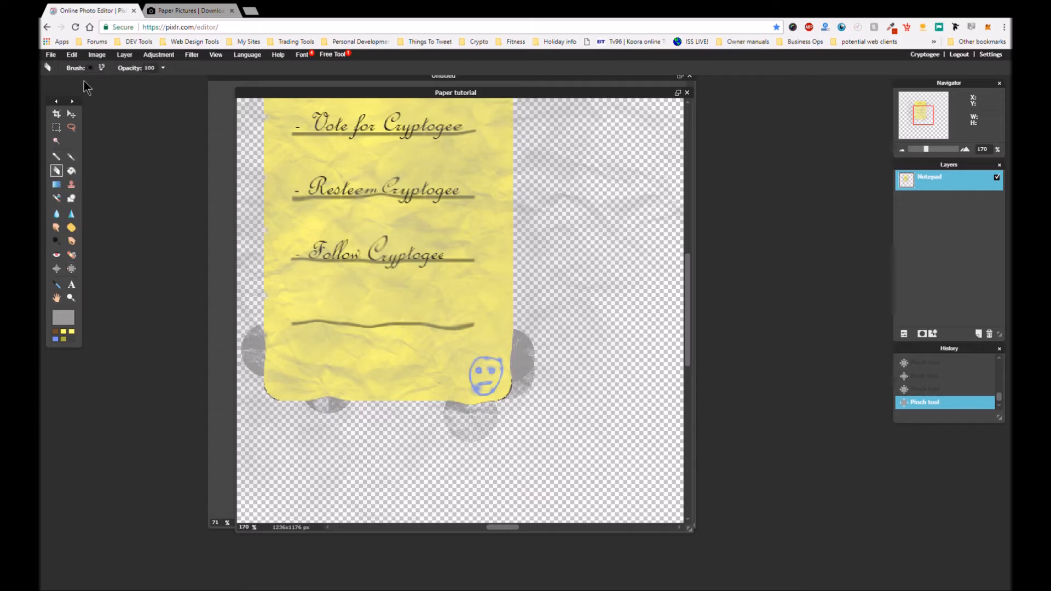
pyautogui.click(89, 68)
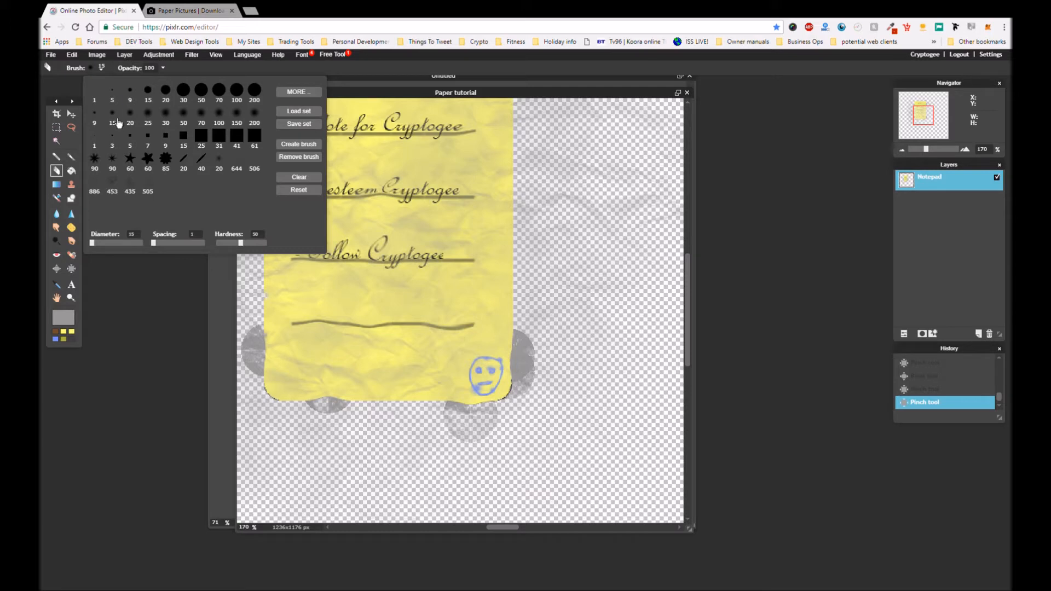
pyautogui.click(117, 120)
pyautogui.click(360, 93)
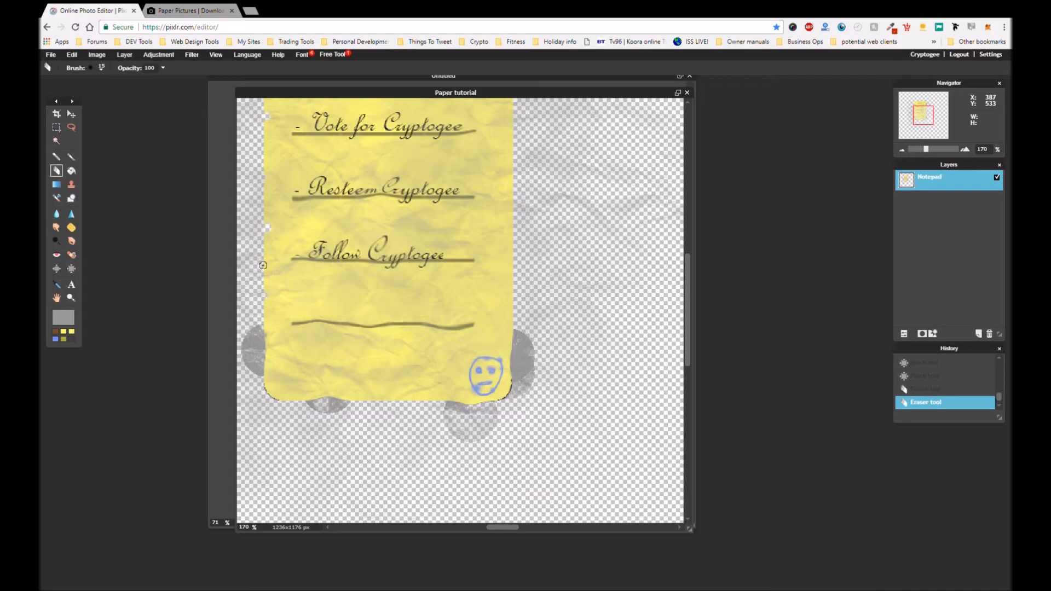
pyautogui.scroll(1, 263, 265)
pyautogui.scroll(-1, 264, 322)
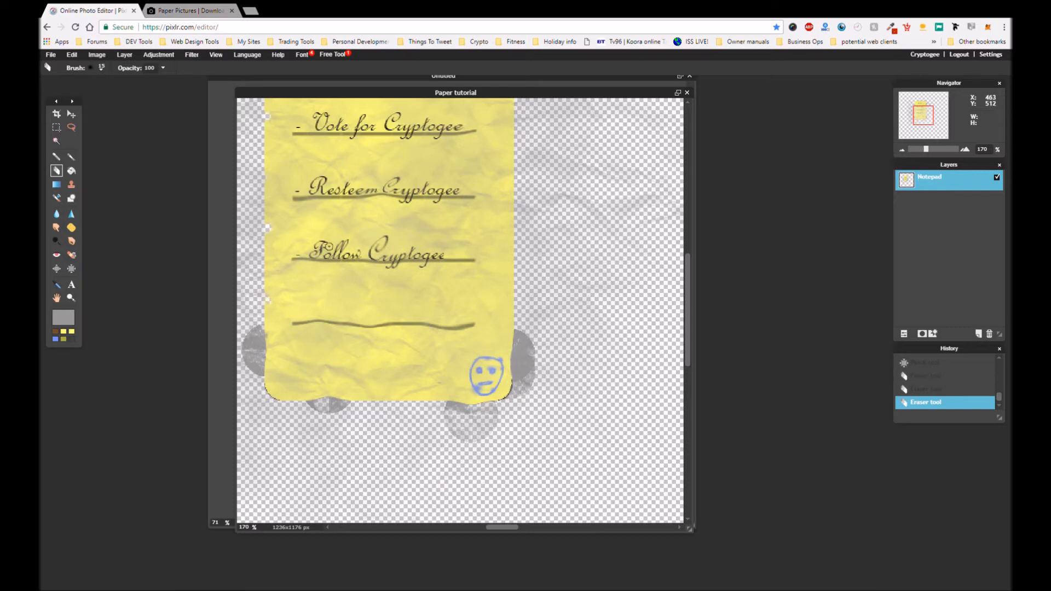
pyautogui.scroll(3, 328, 247)
pyautogui.scroll(-4, 329, 247)
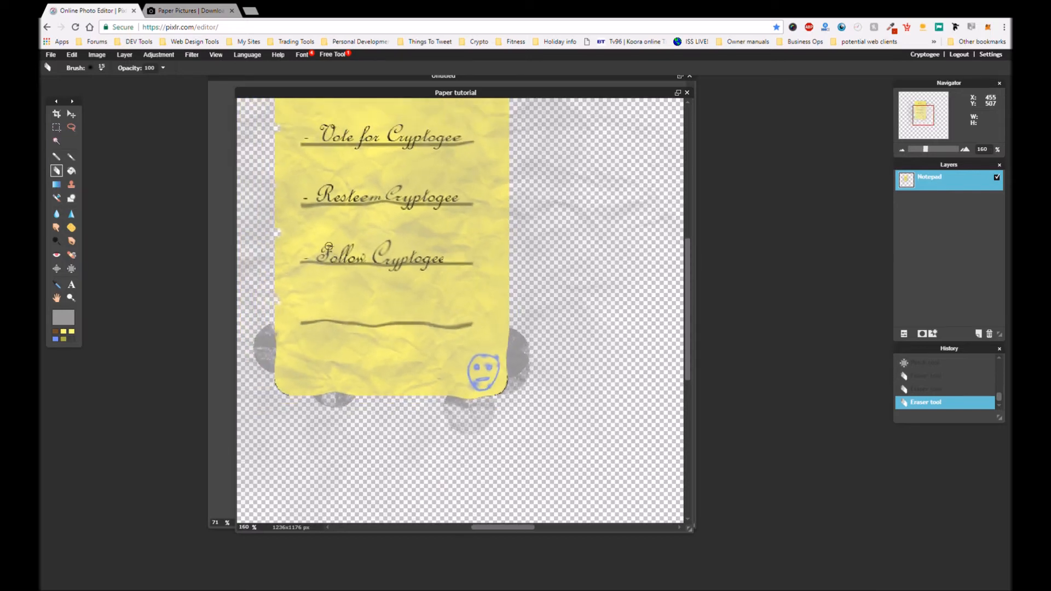
pyautogui.click(278, 372)
pyautogui.scroll(-2, 498, 244)
pyautogui.scroll(-1, 298, 179)
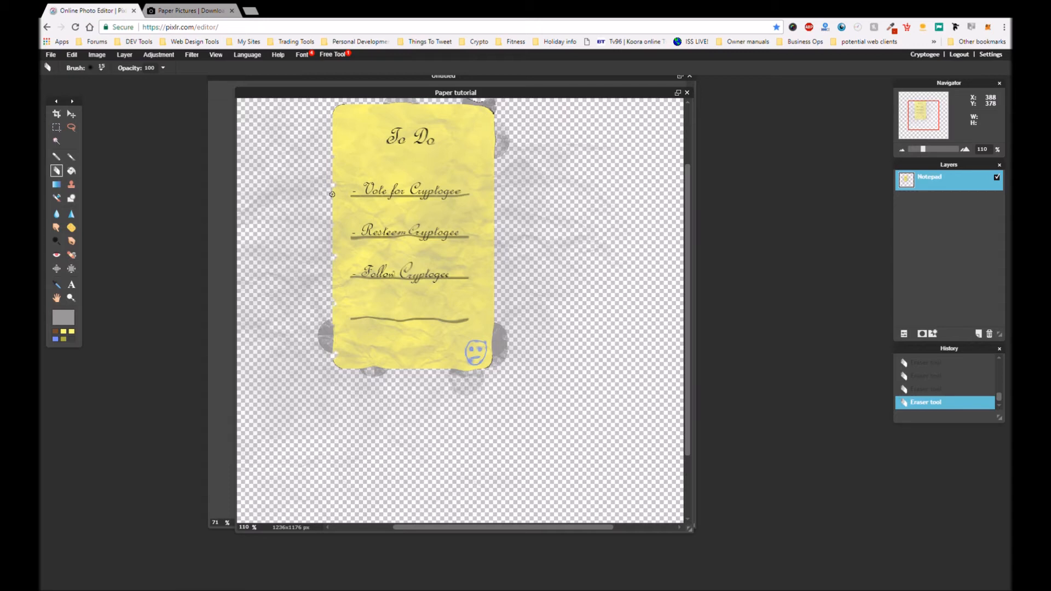
# - Erase a few more small notches along the upper part of the note's left edge
pyautogui.scroll(5, 331, 191)
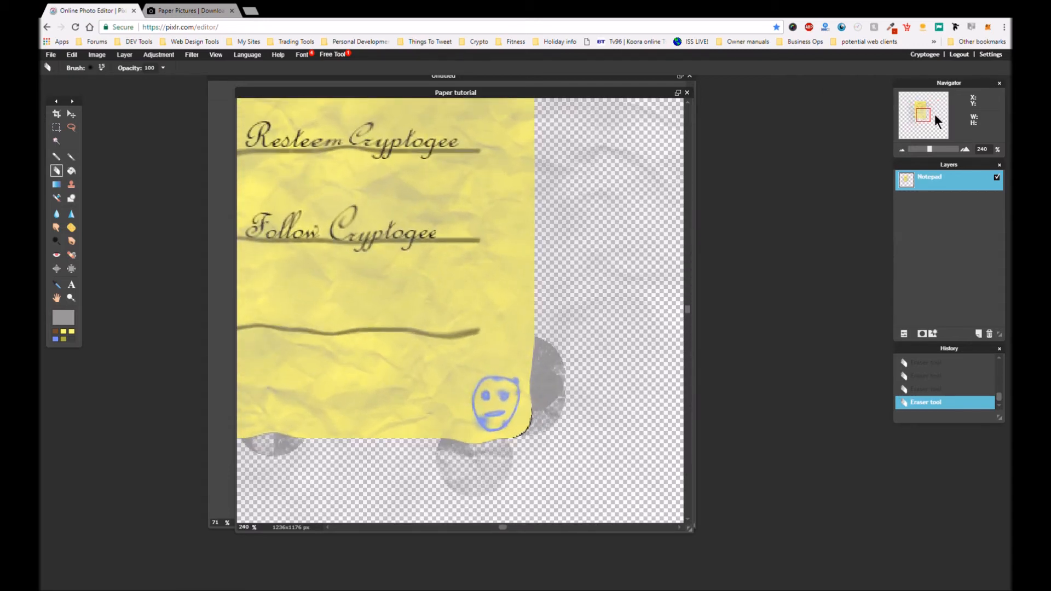
pyautogui.moveTo(930, 120); pyautogui.dragTo(922, 115)
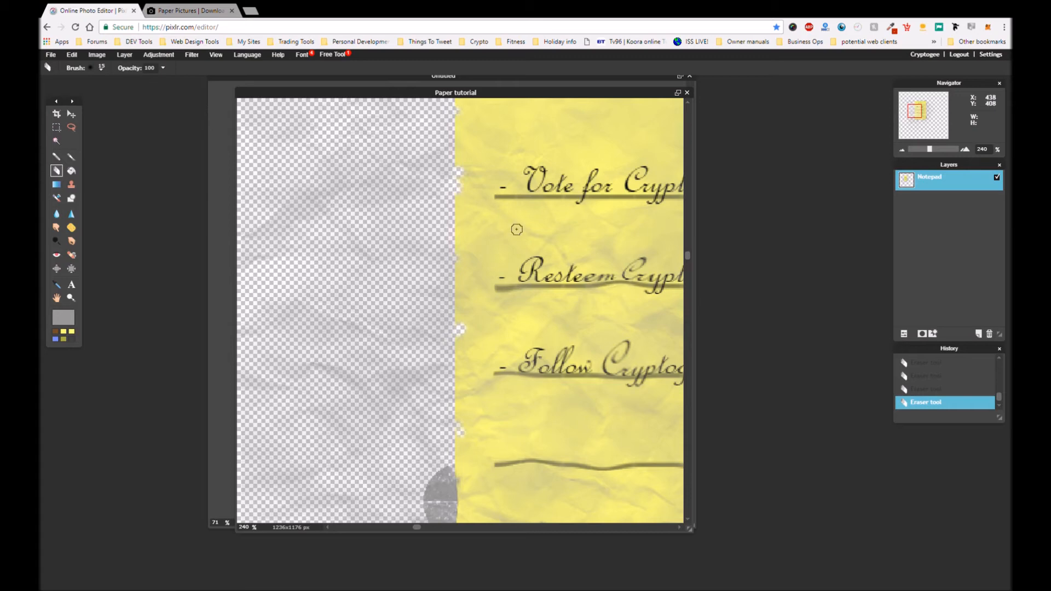
pyautogui.scroll(-3, 531, 212)
pyautogui.scroll(-1, 533, 211)
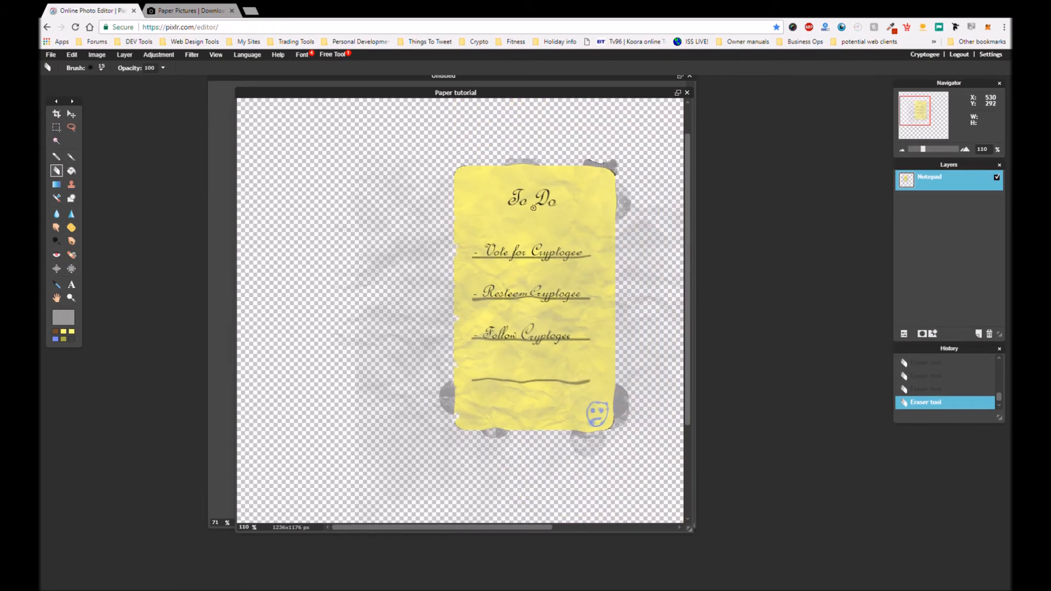
pyautogui.scroll(-1, 533, 208)
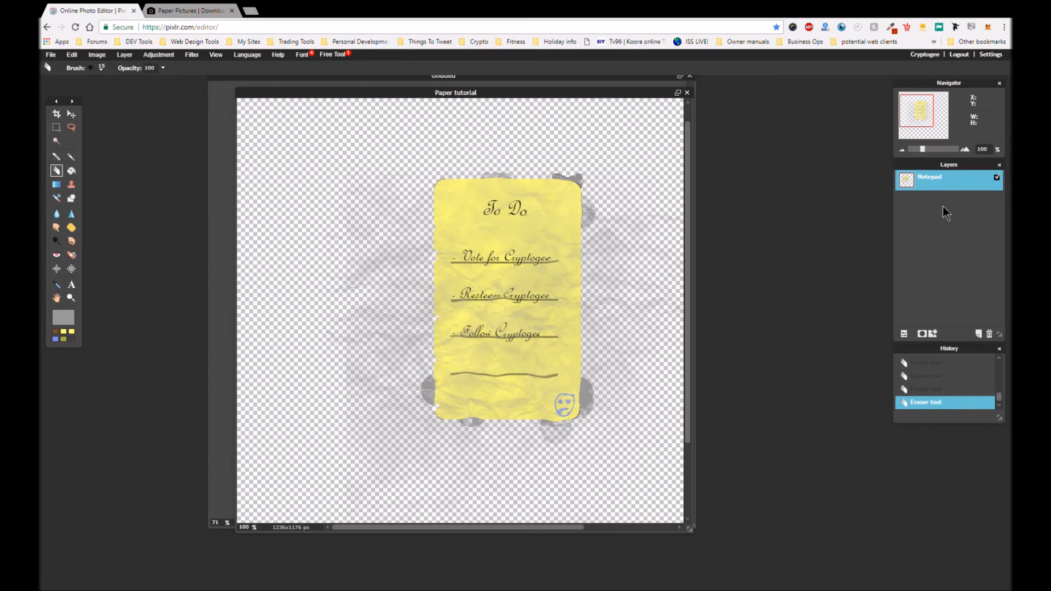
# - Add a new layer beneath the Notepad layer and fill it with brown using the Paint bucket tool
pyautogui.click(977, 334)
pyautogui.moveTo(941, 186); pyautogui.dragTo(932, 224)
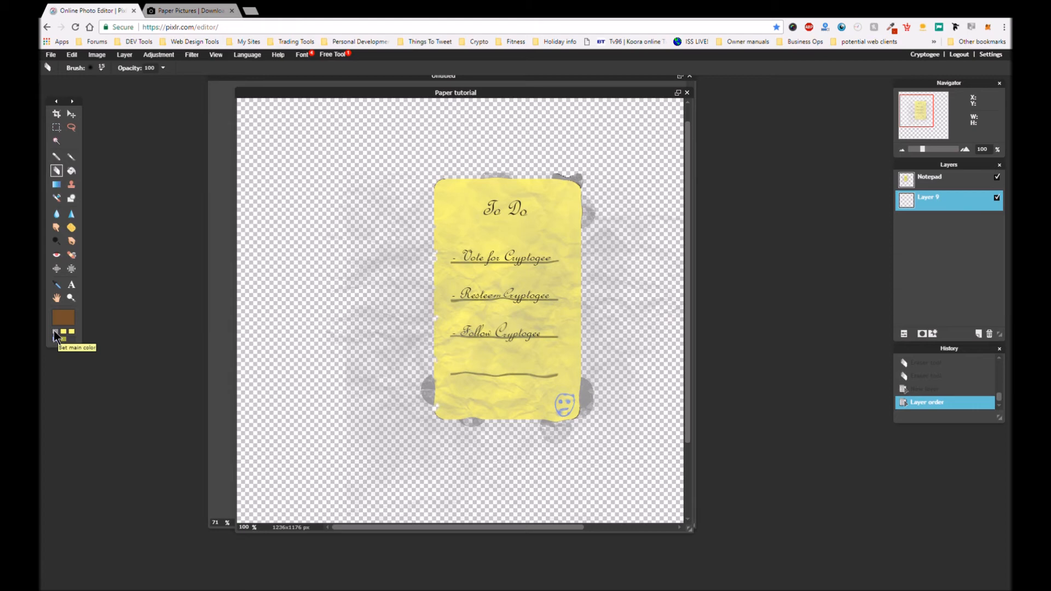
pyautogui.click(71, 171)
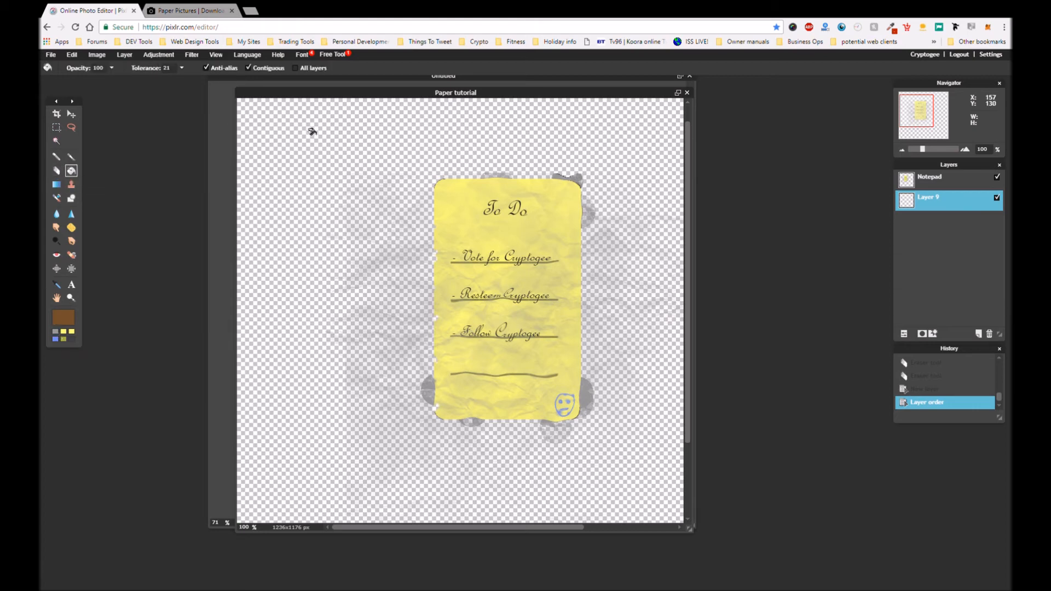
pyautogui.click(315, 136)
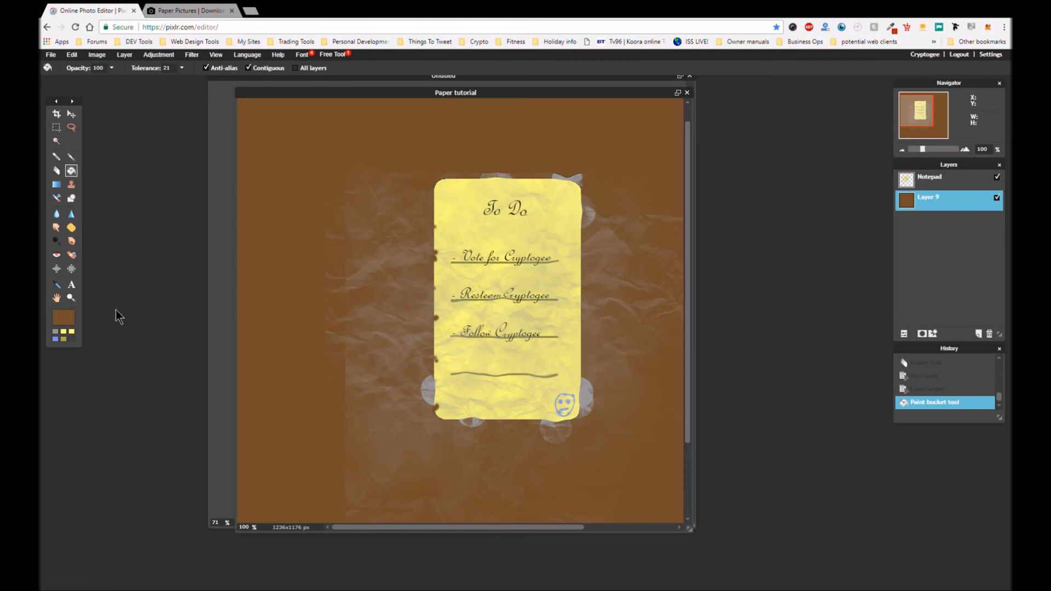
# - Erase the grey crease and smudge residue around the note on the Notepad layer with a size 200 brush
pyautogui.click(56, 170)
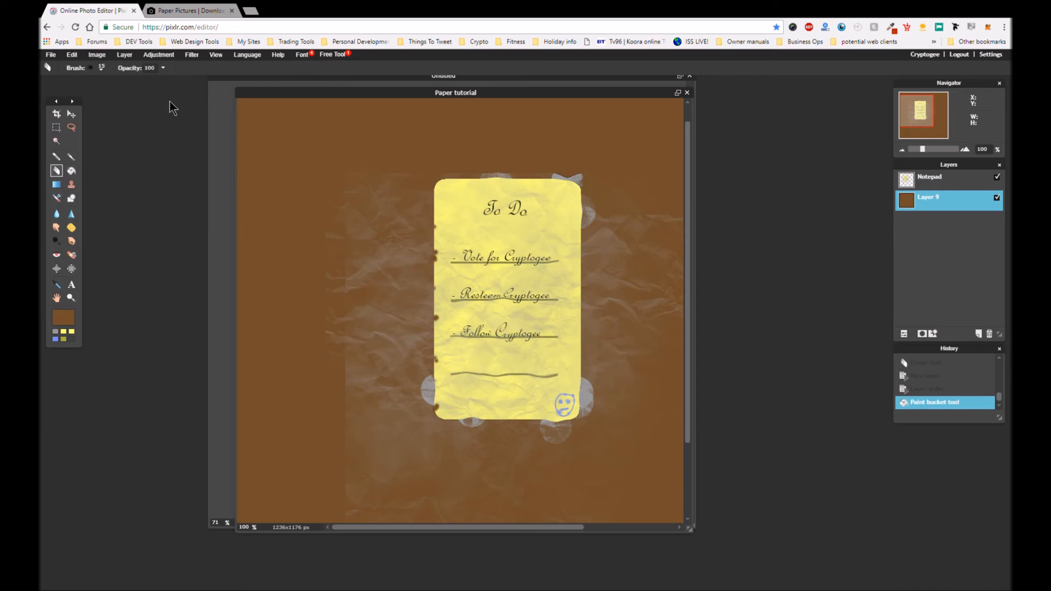
pyautogui.click(162, 68)
pyautogui.click(101, 68)
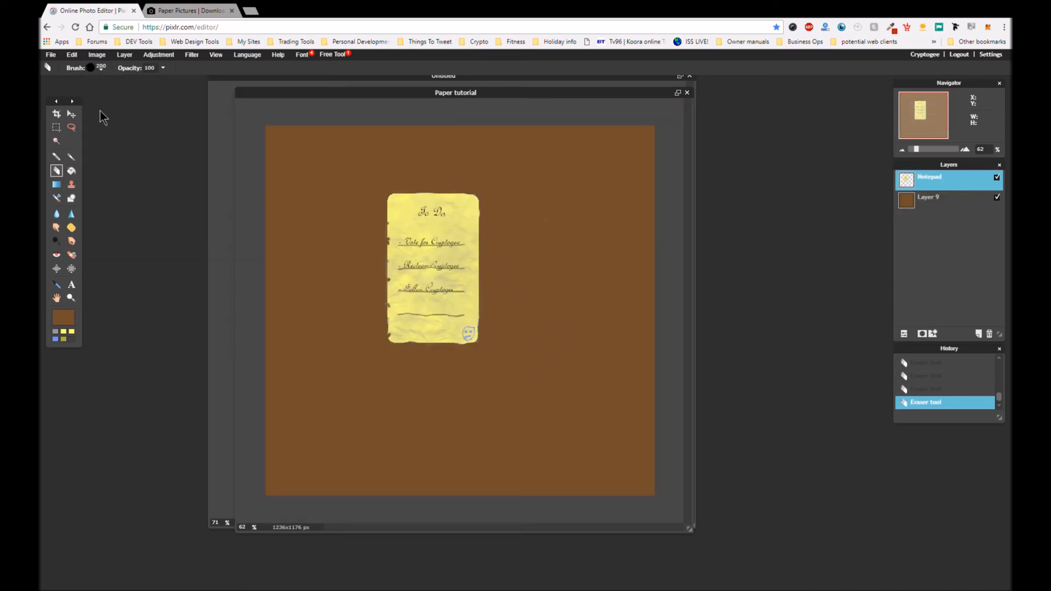
# - Move the note to the centre of the brown background
pyautogui.click(72, 114)
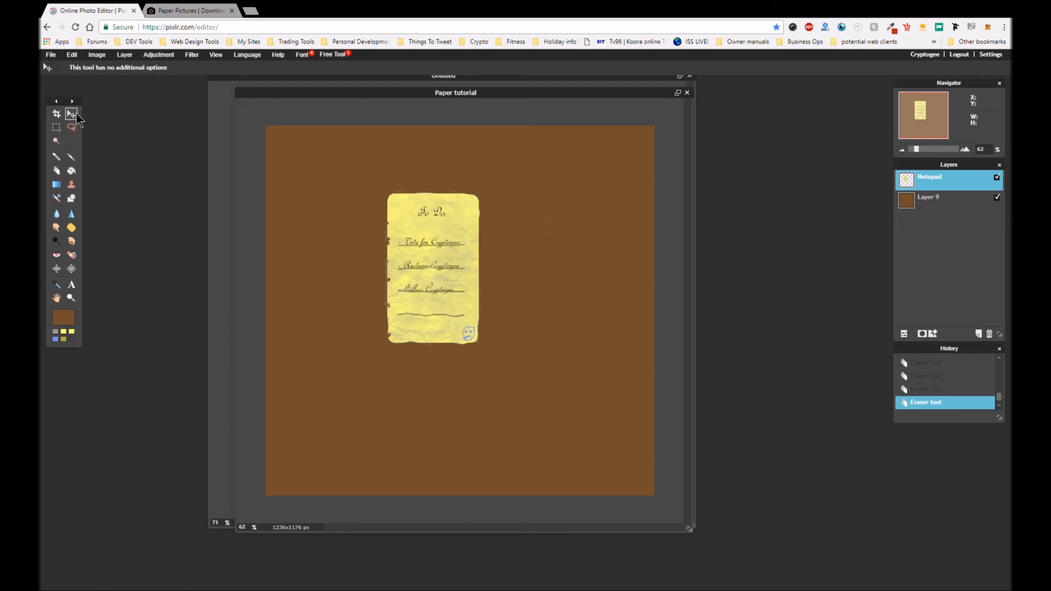
pyautogui.moveTo(420, 239); pyautogui.dragTo(445, 284)
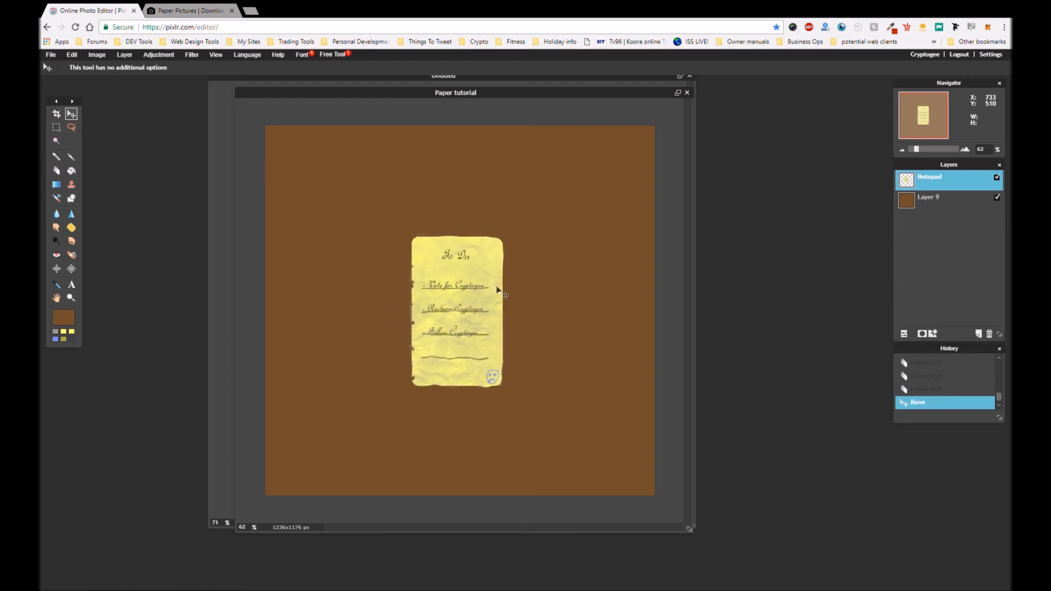
pyautogui.scroll(-3, 512, 286)
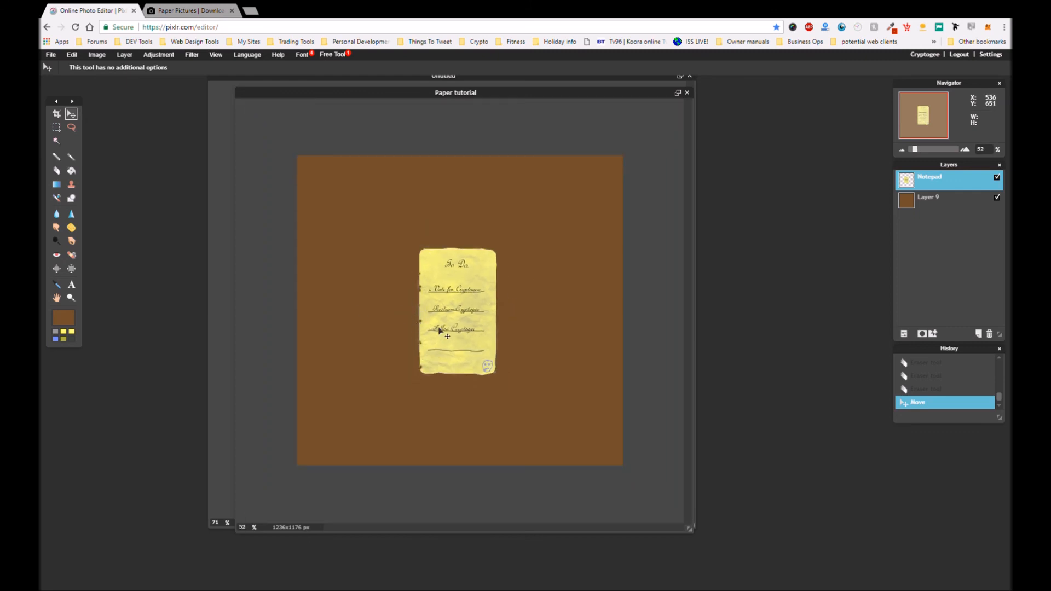
pyautogui.scroll(3, 440, 330)
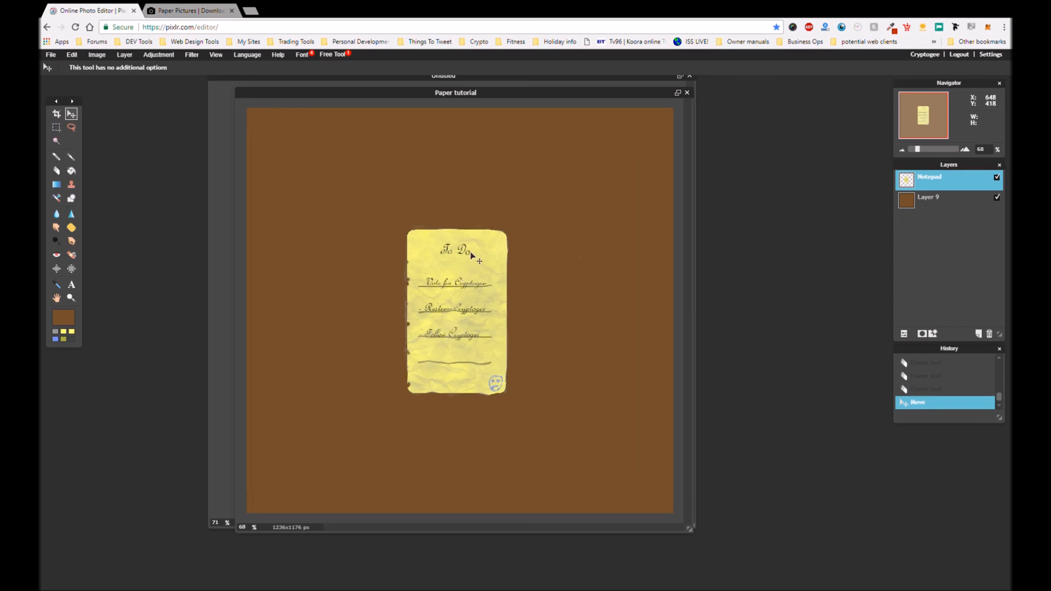
pyautogui.scroll(1, 473, 335)
pyautogui.scroll(-2, 472, 335)
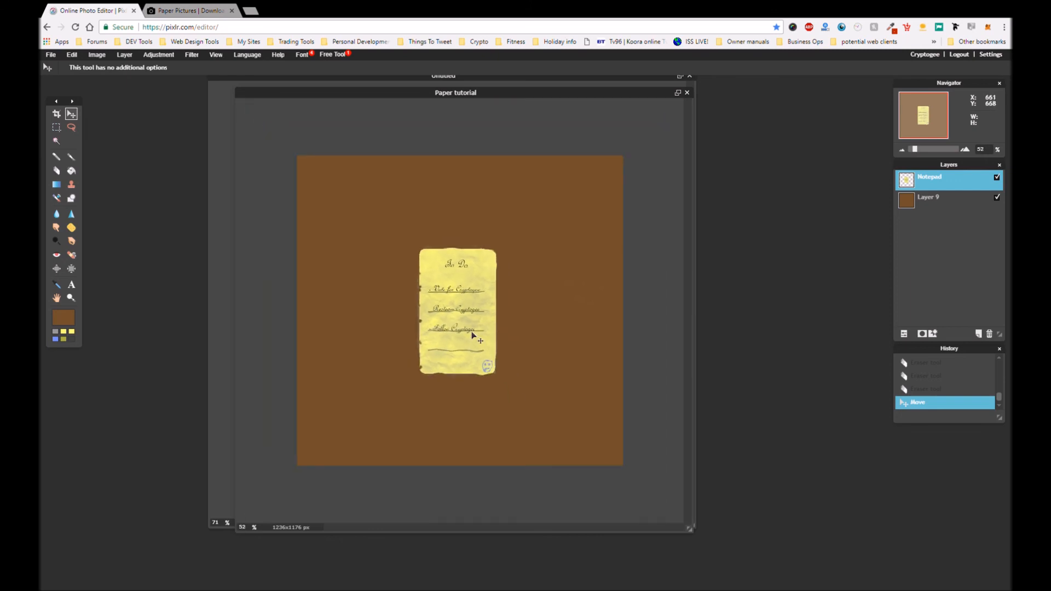
pyautogui.scroll(1, 473, 335)
pyautogui.scroll(1, 473, 335)
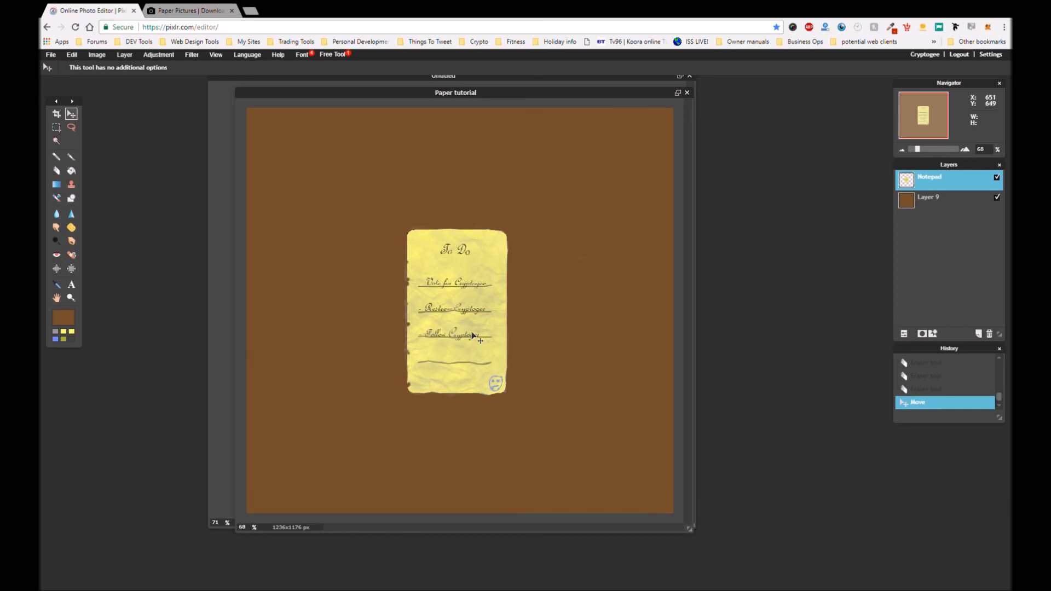